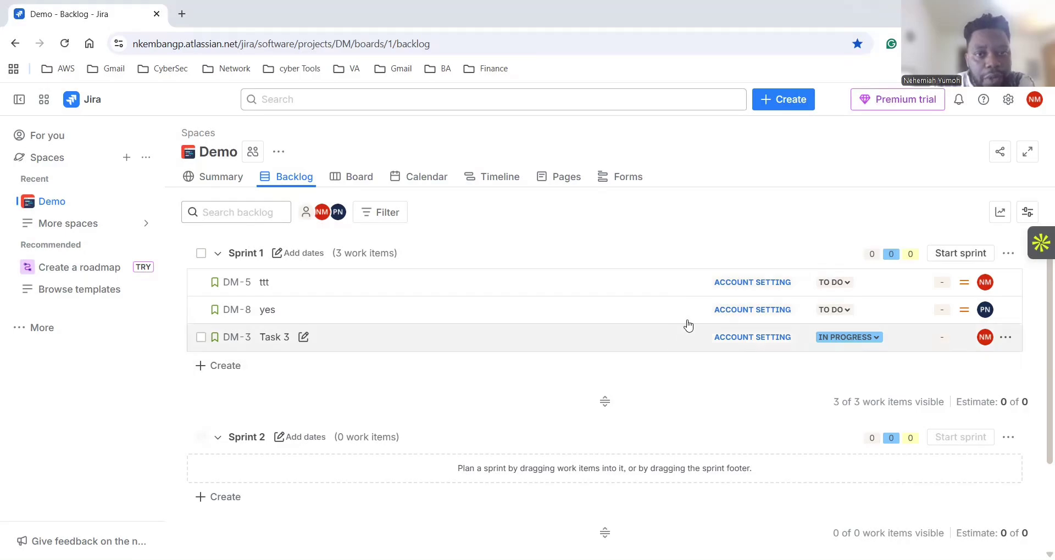
pyautogui.scroll(-2, 682, 319)
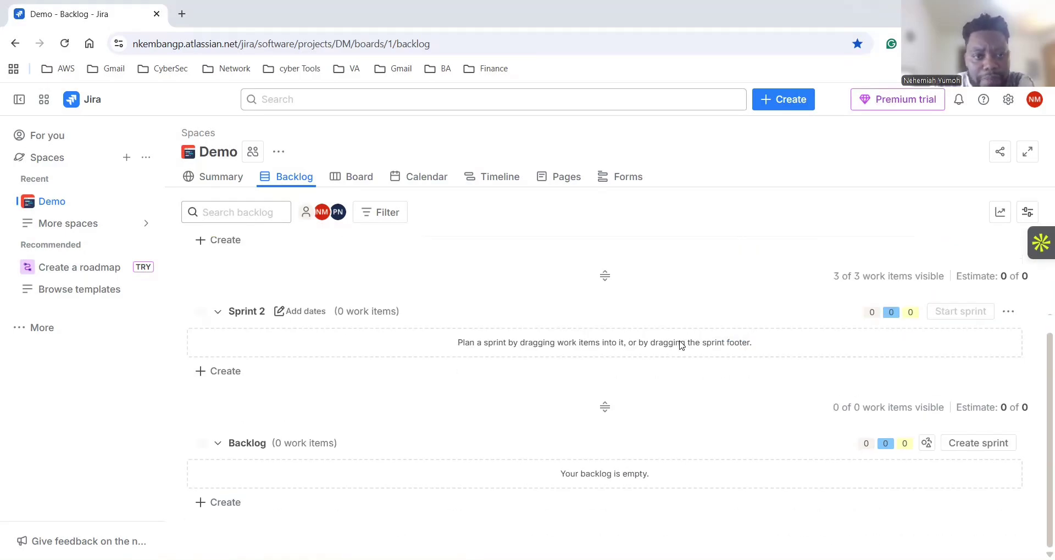
pyautogui.scroll(2, 681, 342)
pyautogui.scroll(-2, 662, 259)
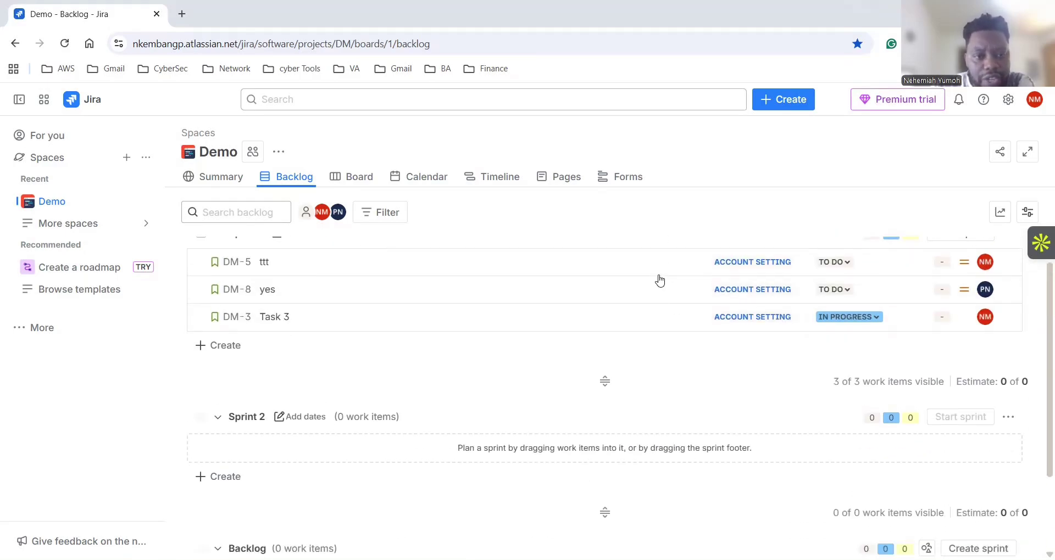
pyautogui.scroll(2, 664, 329)
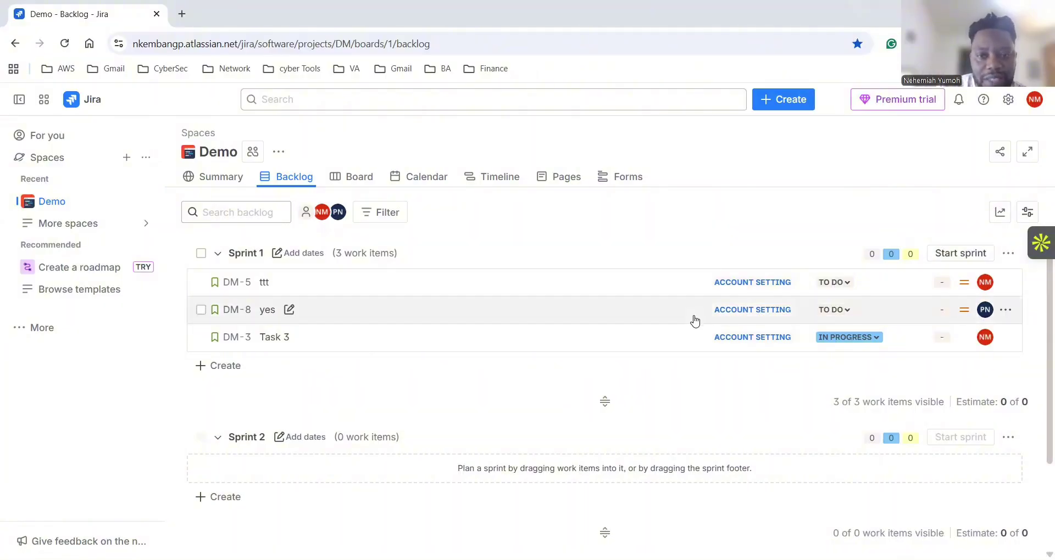
pyautogui.scroll(-3, 706, 379)
pyautogui.scroll(3, 711, 380)
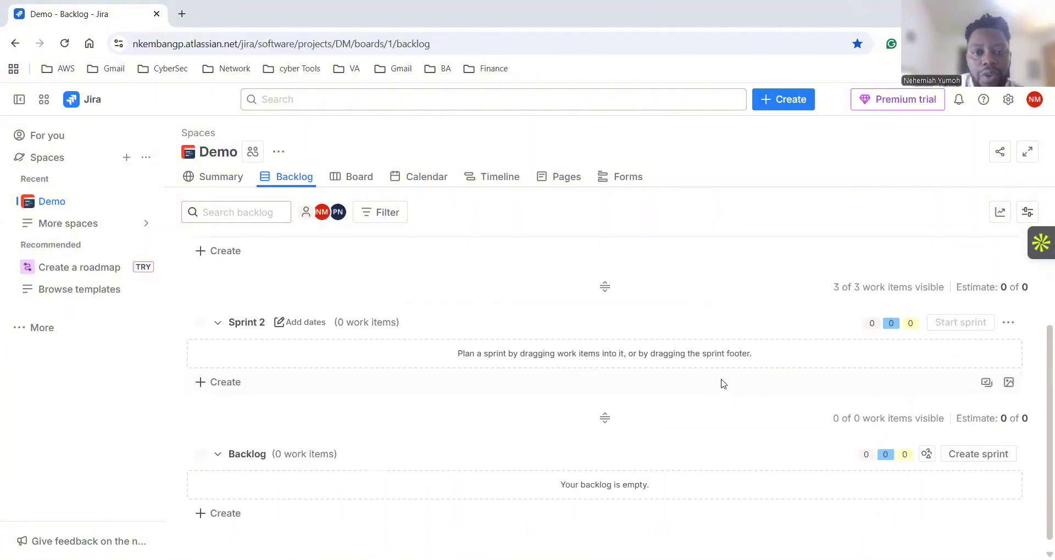
pyautogui.scroll(-3, 681, 351)
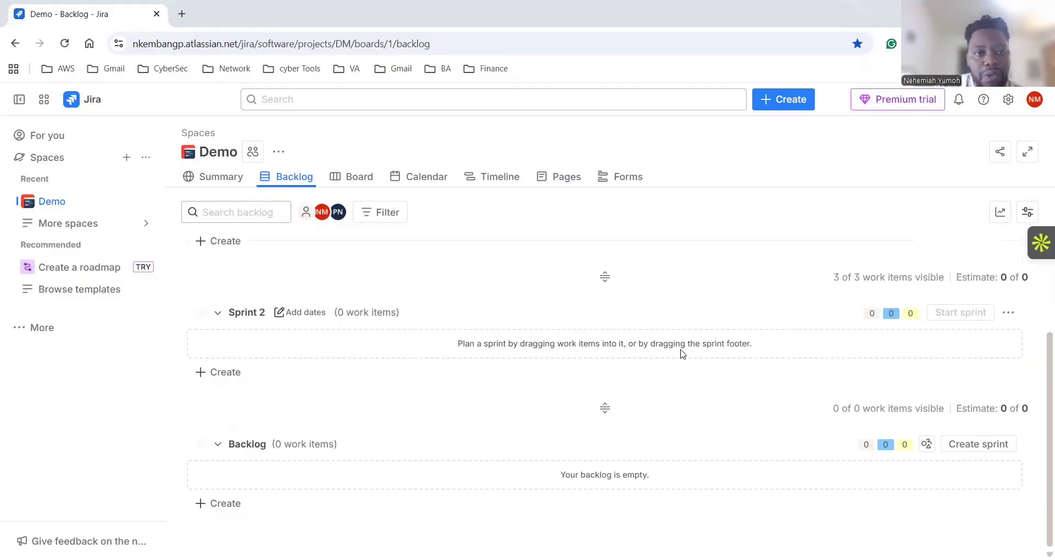
pyautogui.scroll(3, 681, 353)
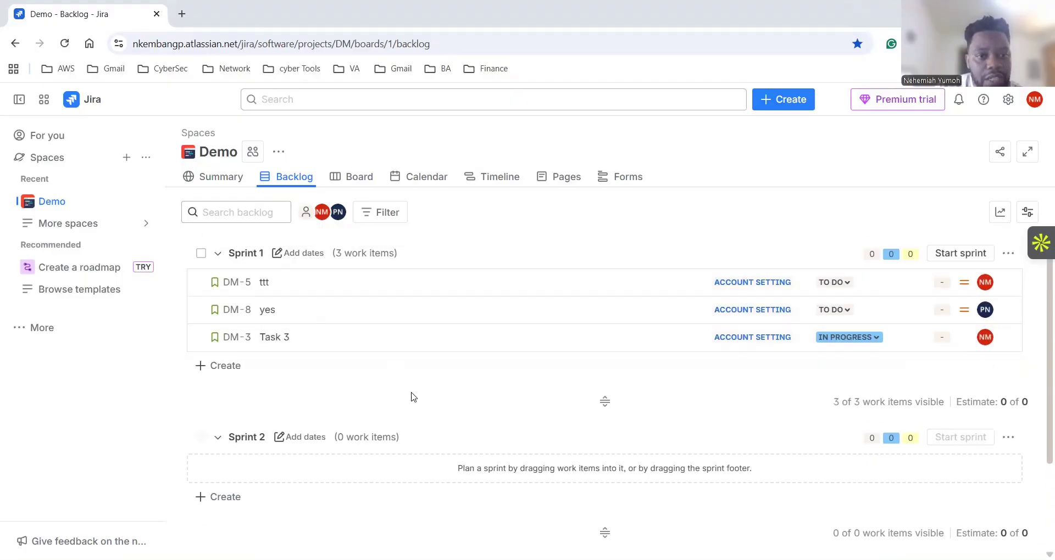
pyautogui.scroll(-3, 412, 395)
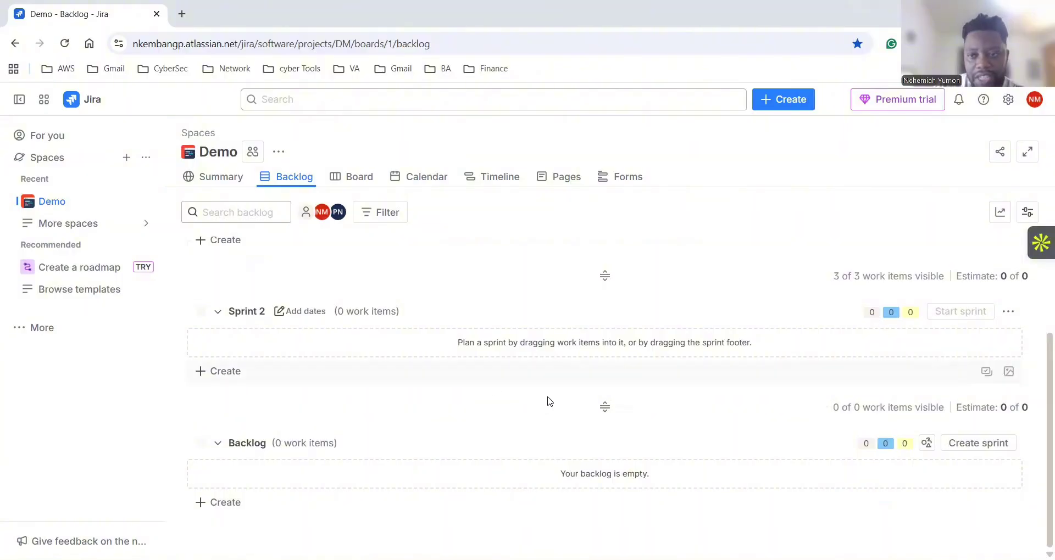
pyautogui.scroll(3, 624, 419)
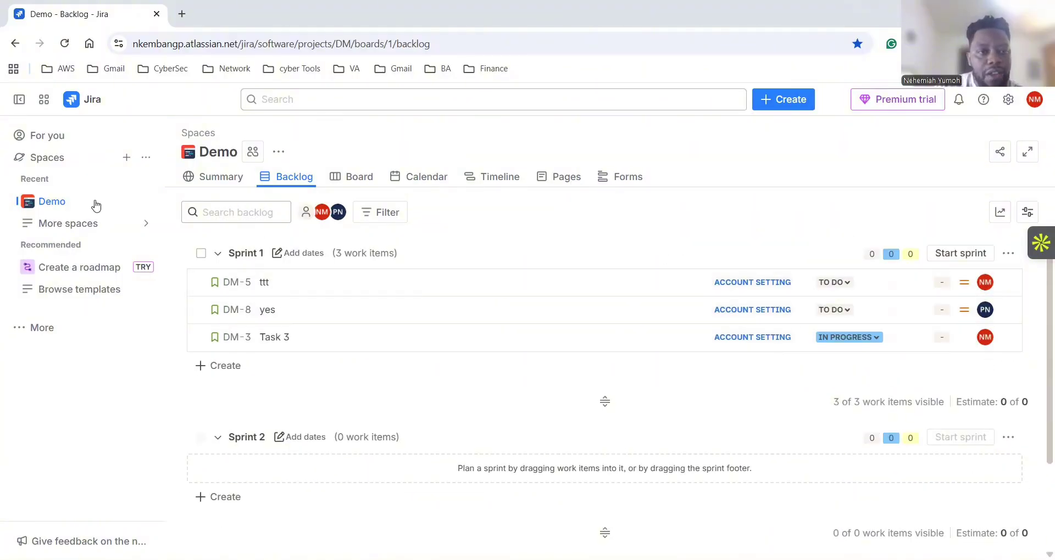
# Review the Demo Summary page: 8 work items, 3 Done, 1 In Progress, 4 To Do.
pyautogui.click(280, 177)
pyautogui.click(220, 176)
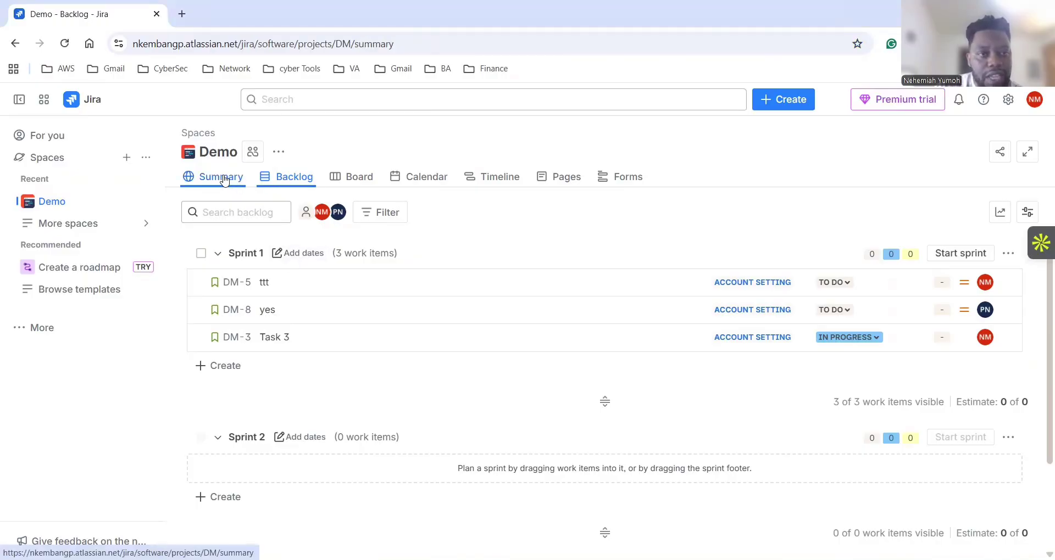
pyautogui.scroll(-4, 406, 278)
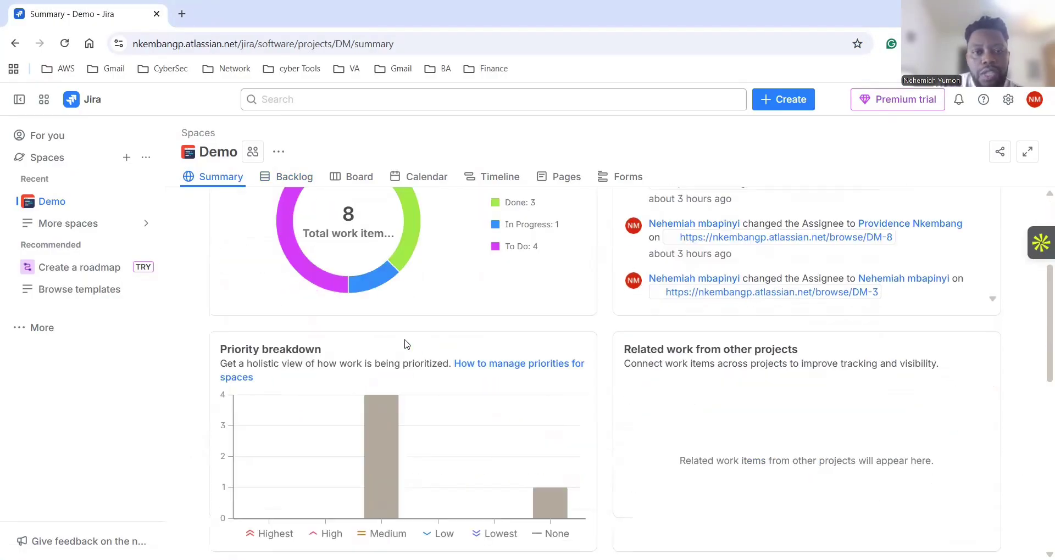
pyautogui.scroll(-4, 406, 347)
pyautogui.scroll(-4, 405, 346)
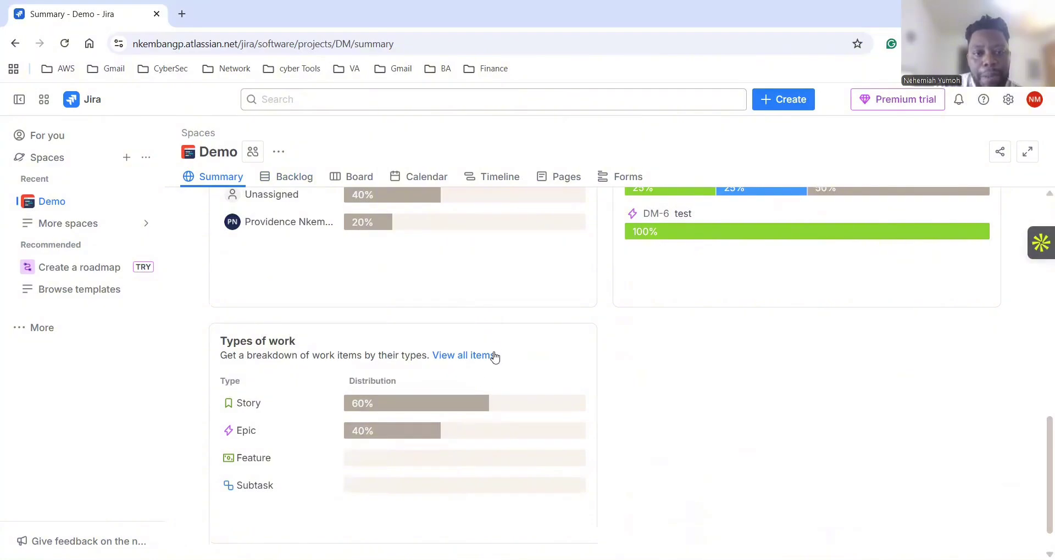
pyautogui.scroll(1, 483, 363)
pyautogui.scroll(10, 483, 363)
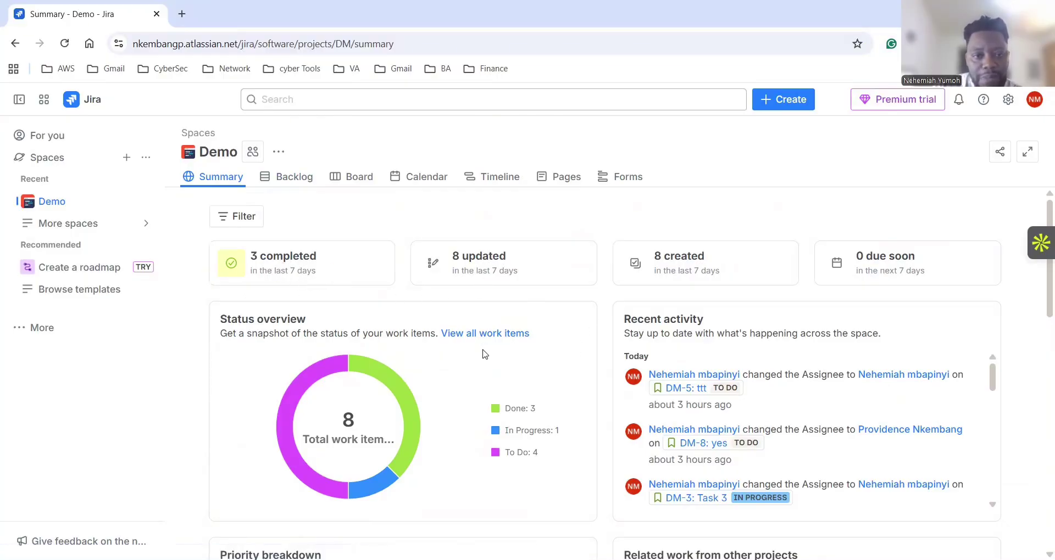
pyautogui.scroll(-2, 461, 352)
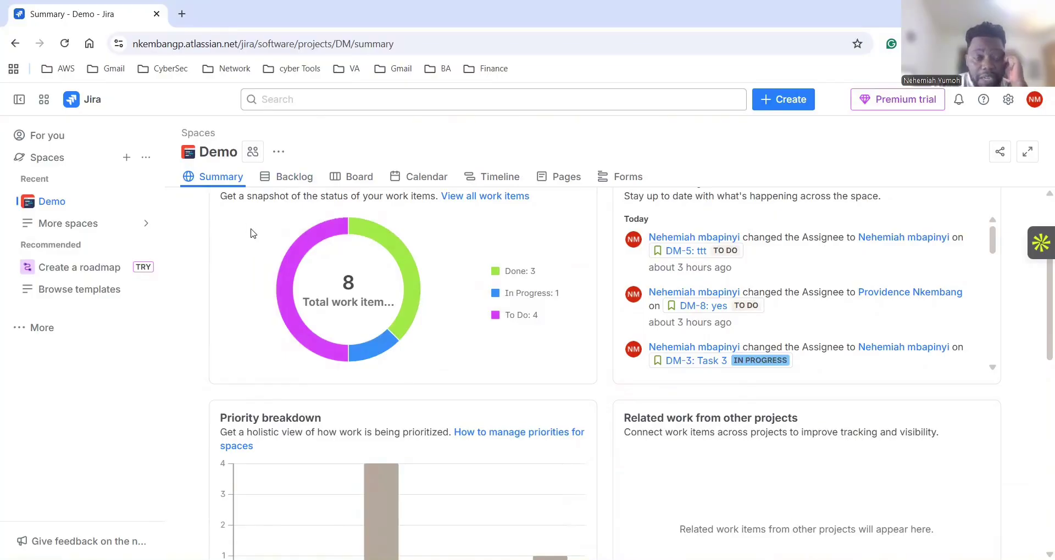
pyautogui.scroll(3, 624, 398)
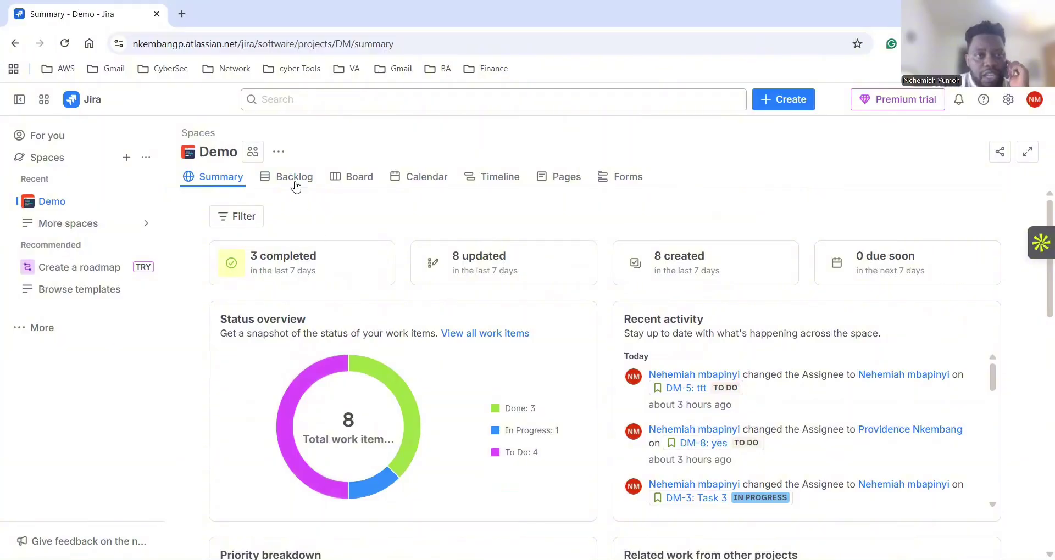
# Go from the Backlog to the Demo Scrum board with its empty To Do, In Progress, In Review and Done columns.
pyautogui.click(295, 186)
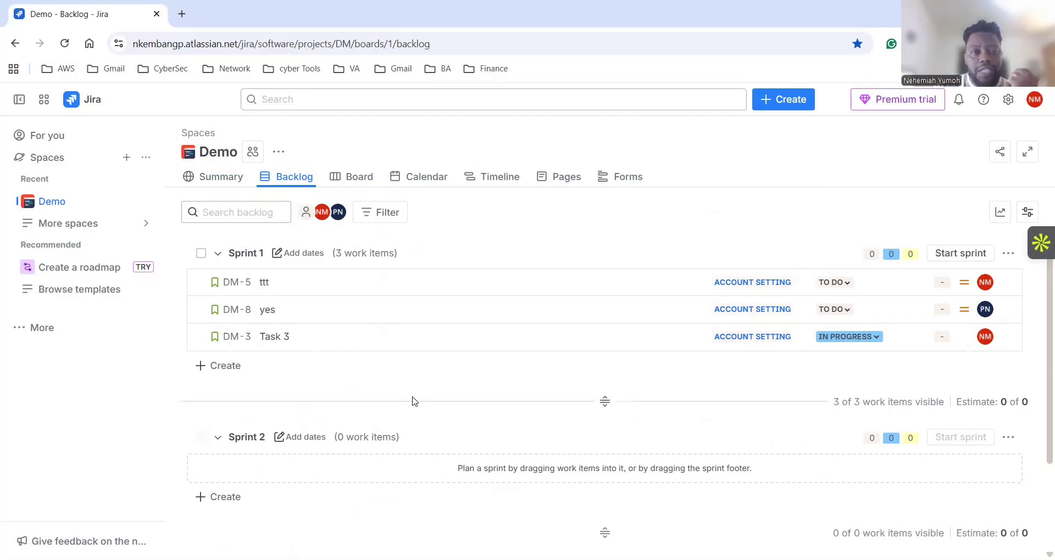
pyautogui.click(360, 187)
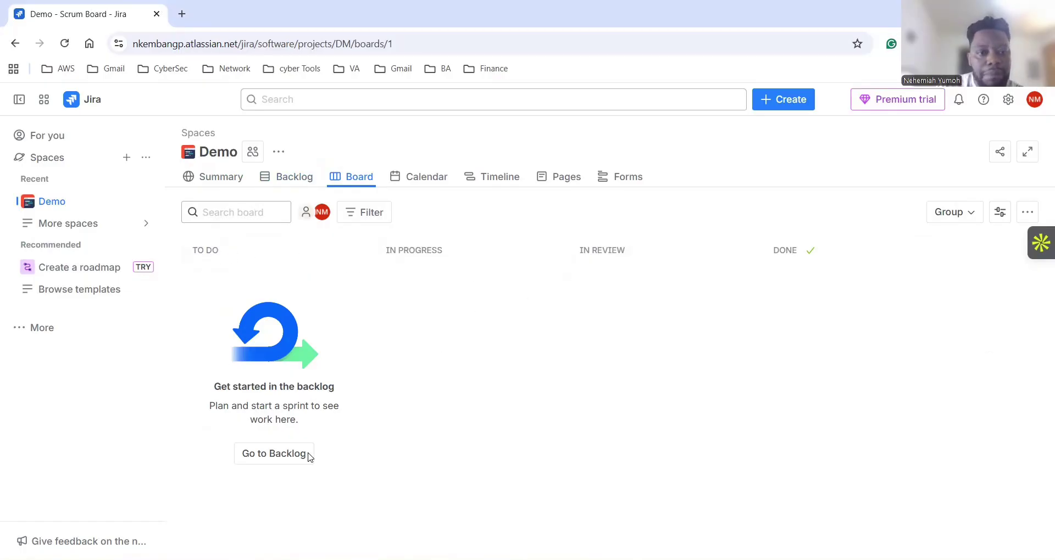
# Browse the November 2025 calendar, then view the Timeline with epics DM-6 test and DM-7 account setting.
pyautogui.click(416, 176)
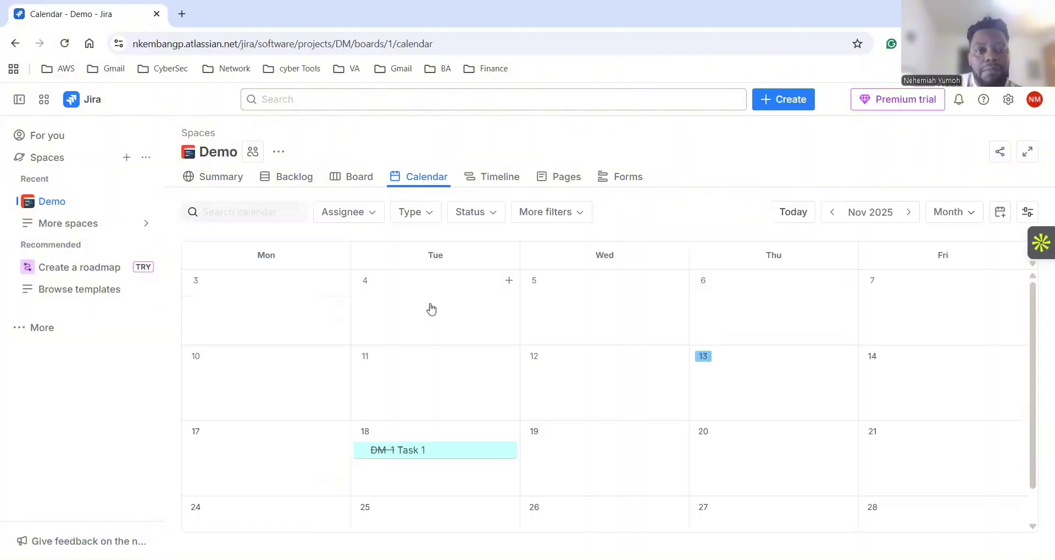
pyautogui.scroll(-1, 467, 329)
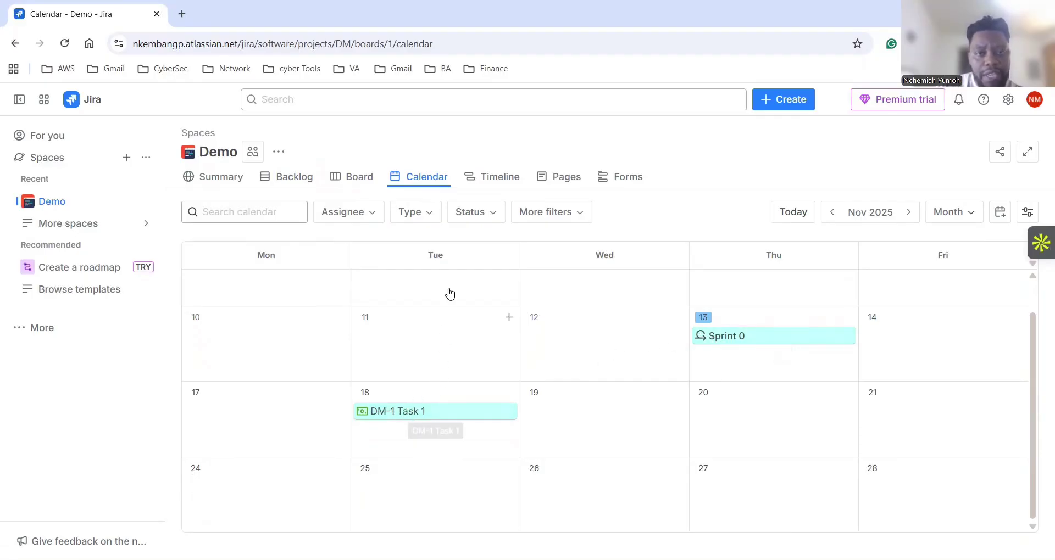
pyautogui.click(486, 187)
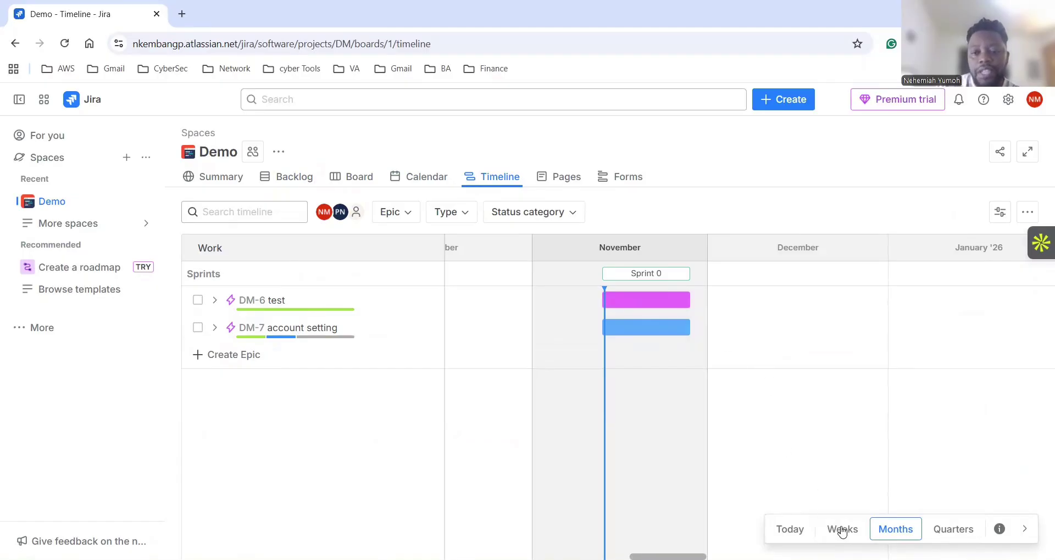
# Switch the Timeline to Quarters and back to Months, then go to the Pages area.
pyautogui.click(950, 529)
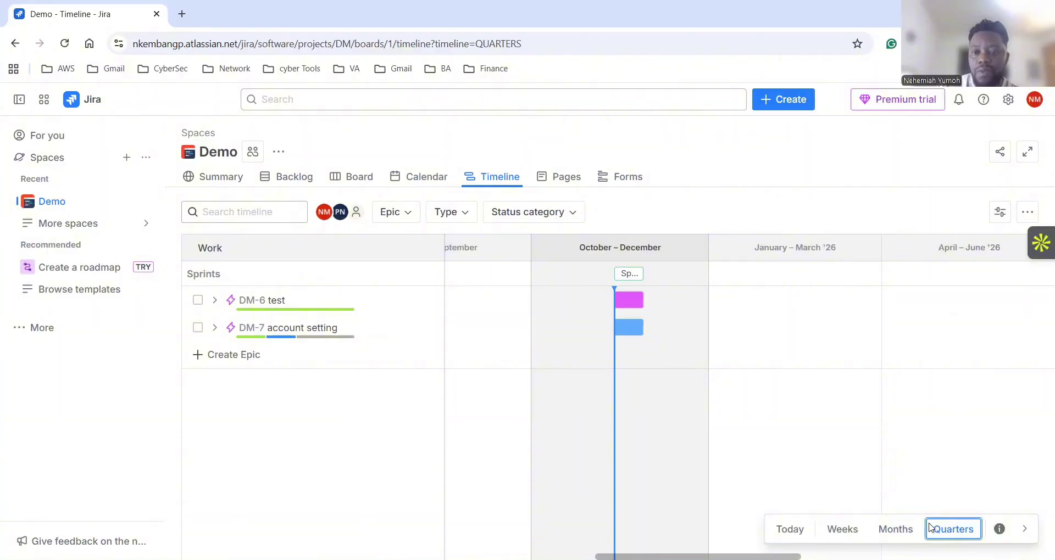
pyautogui.click(885, 530)
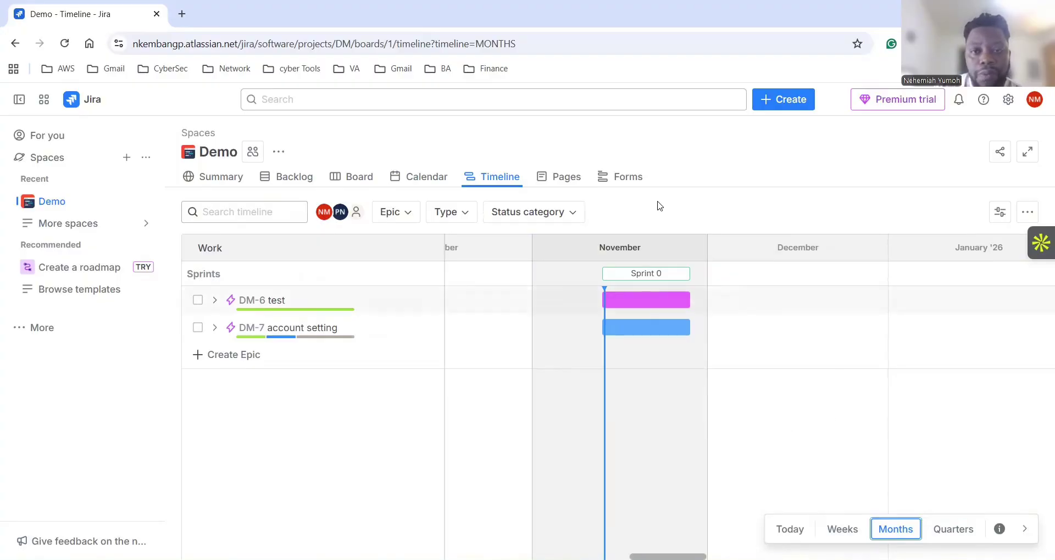
pyautogui.click(568, 177)
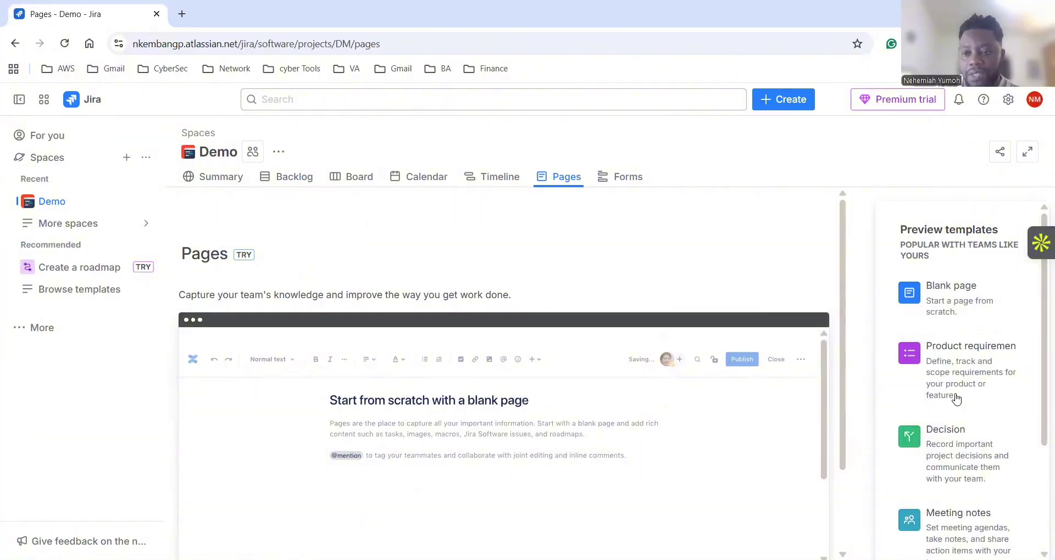
# Browse the page template previews, then go to the Demo Forms area for work requests.
pyautogui.scroll(-1, 964, 496)
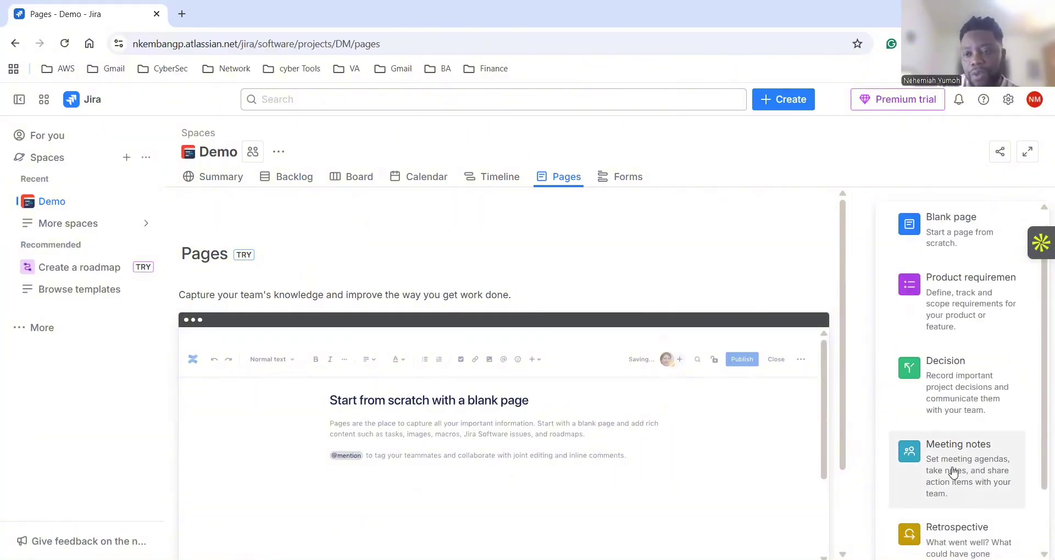
pyautogui.scroll(-2, 950, 467)
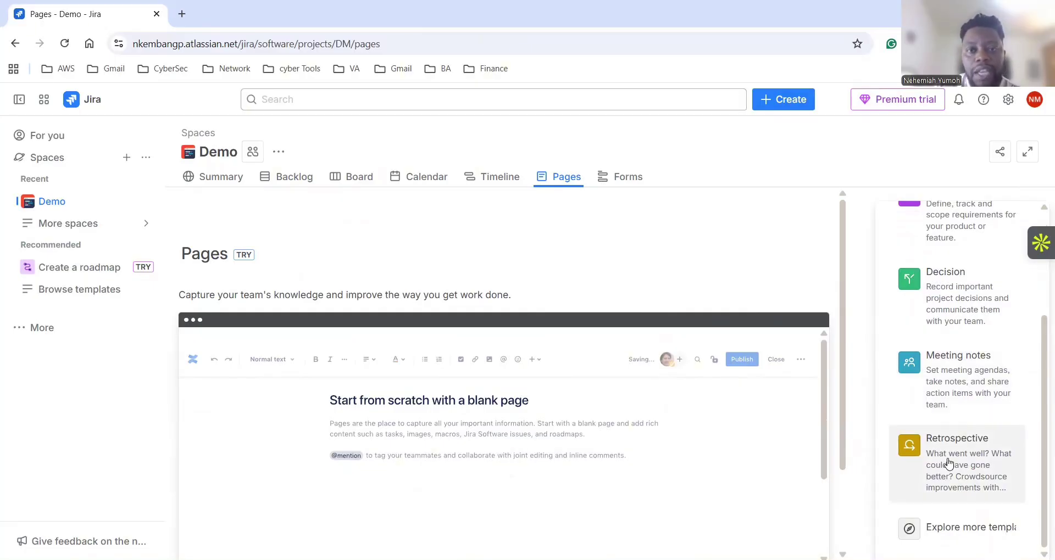
pyautogui.scroll(3, 947, 463)
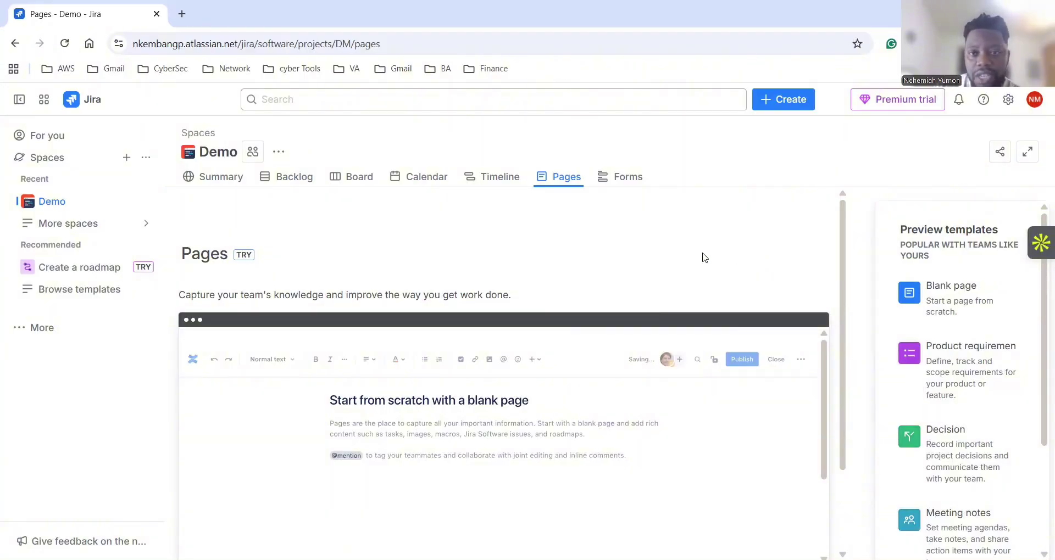
pyautogui.click(635, 187)
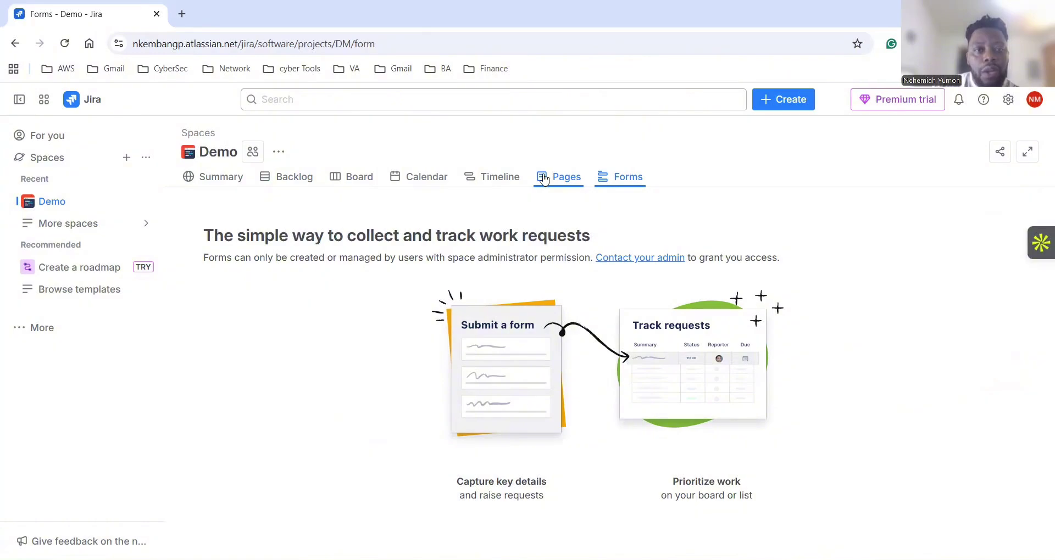
# Review the Demo backlog: Sprint 1 holds DM-5, DM-8 and DM-3, and Sprint 2 is empty.
pyautogui.click(294, 180)
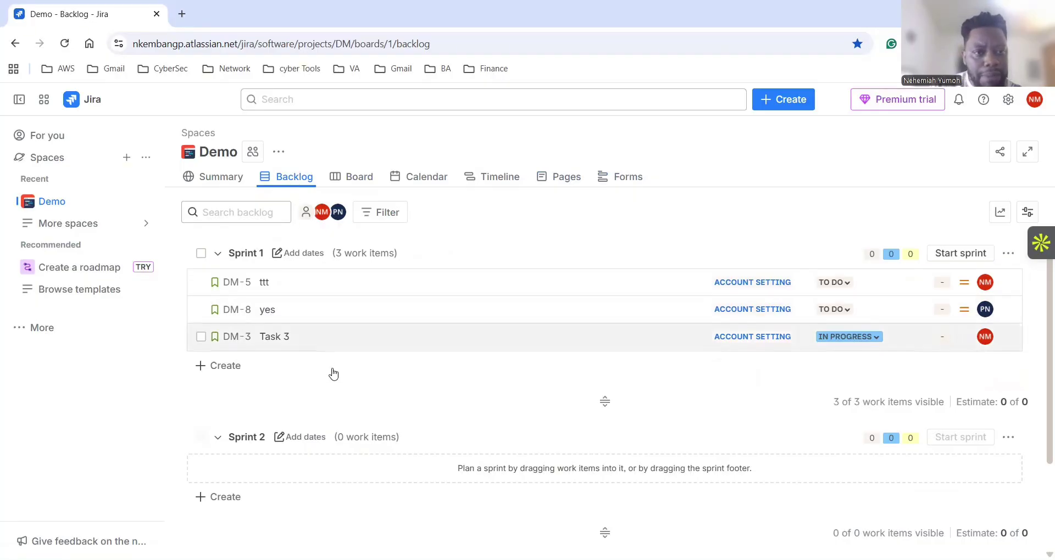
pyautogui.scroll(-1, 340, 415)
pyautogui.scroll(-2, 340, 419)
pyautogui.scroll(2, 339, 419)
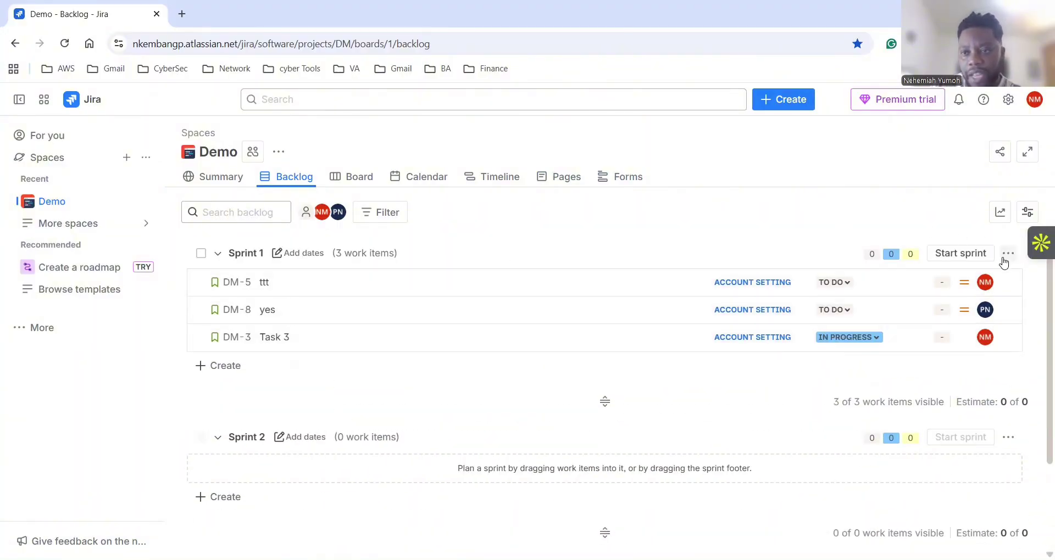
# Enable the Epic panel in backlog View settings, toggle it off and on, and close settings.
pyautogui.click(1026, 213)
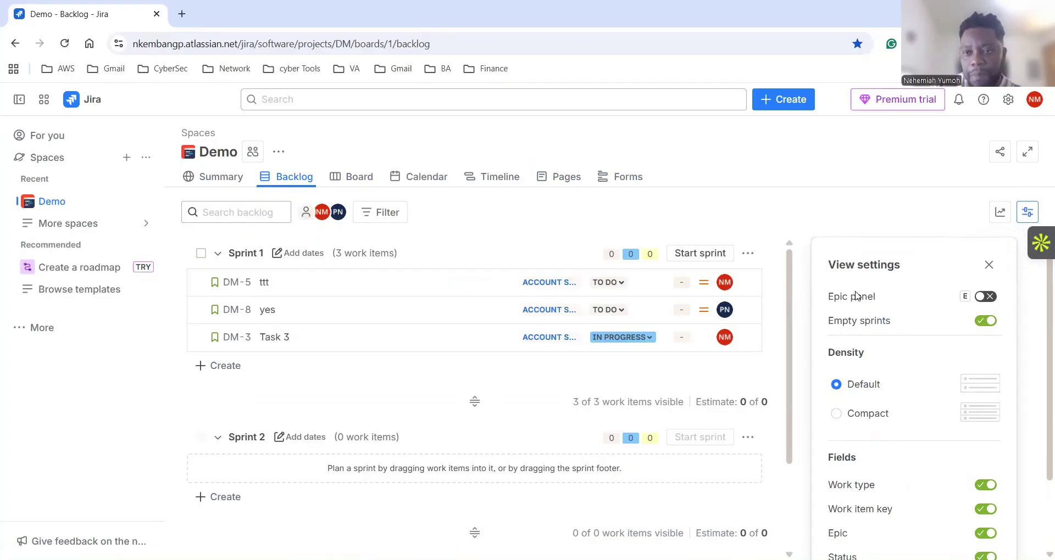
pyautogui.click(986, 297)
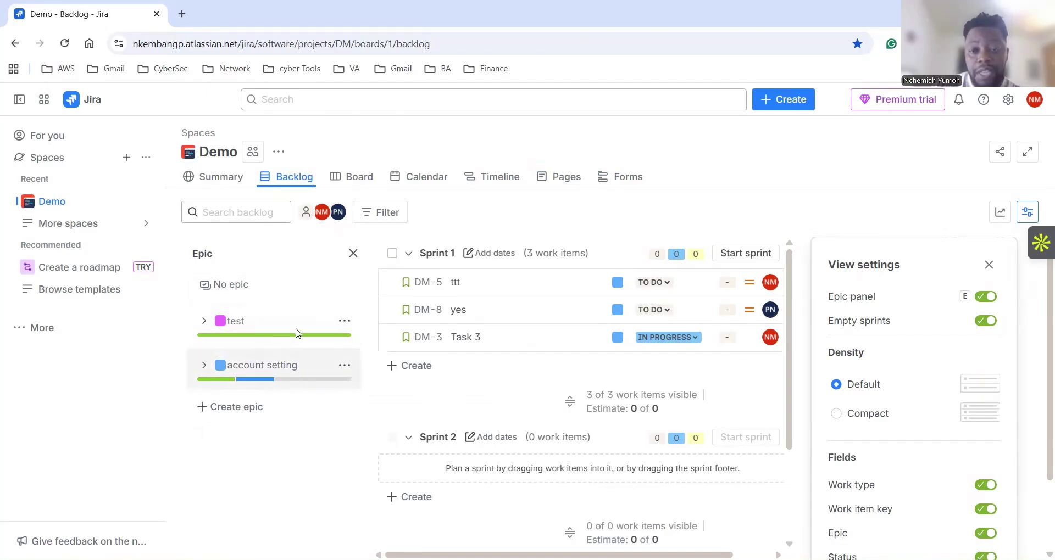
pyautogui.click(983, 300)
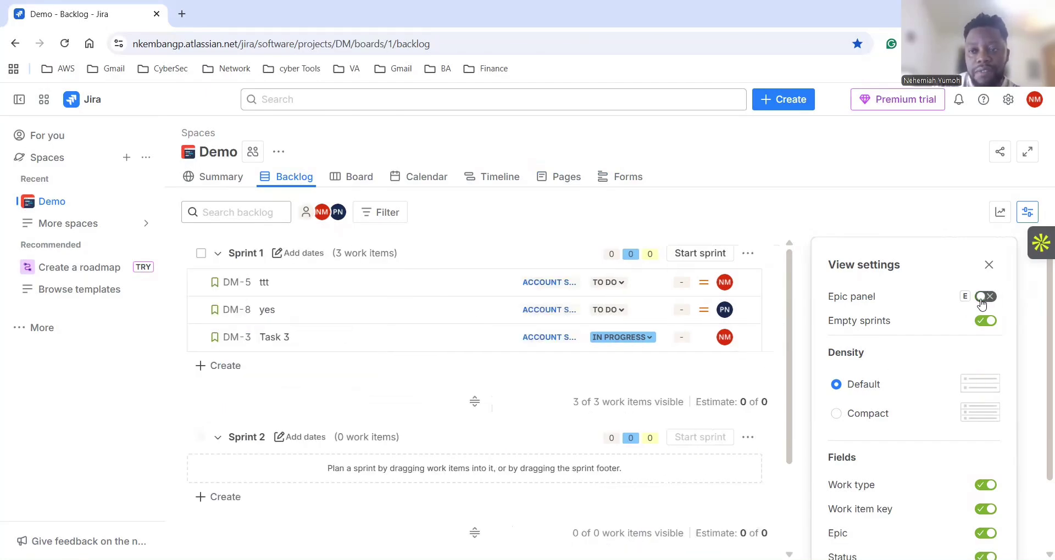
pyautogui.click(983, 300)
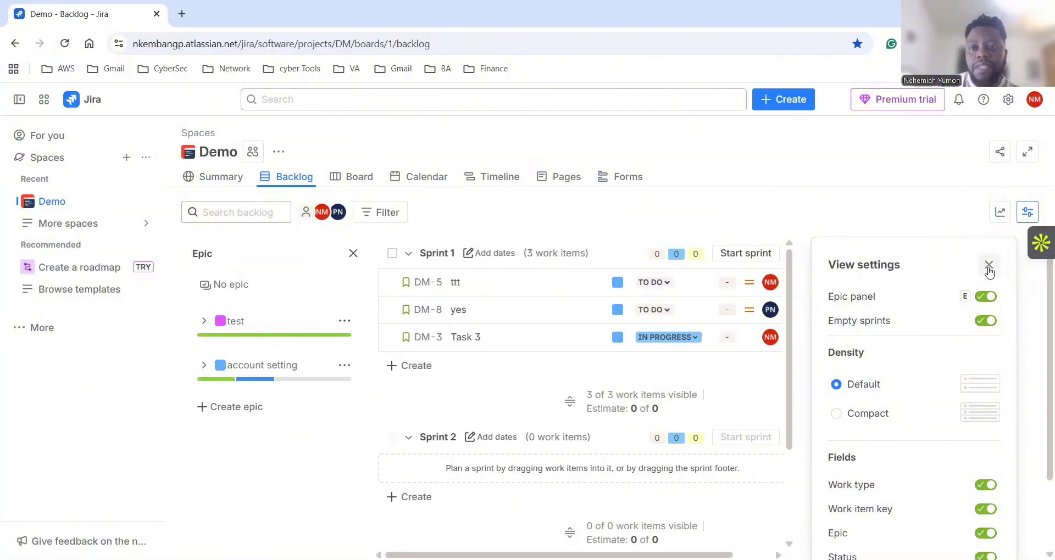
pyautogui.click(988, 268)
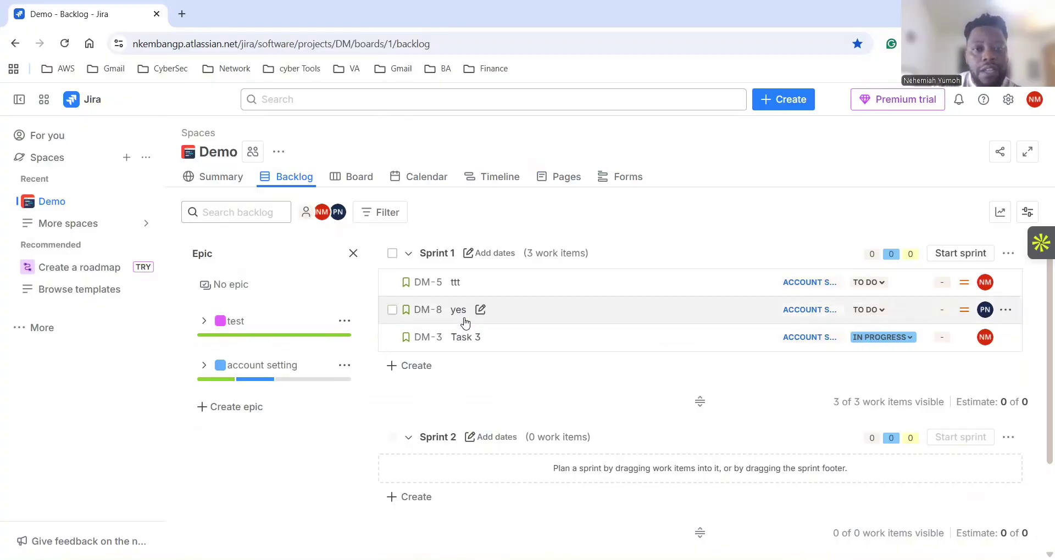
# Create four epics named epic 1, epic2, epic3 and epic in the Epic panel.
pyautogui.click(256, 412)
pyautogui.write('epic 1')
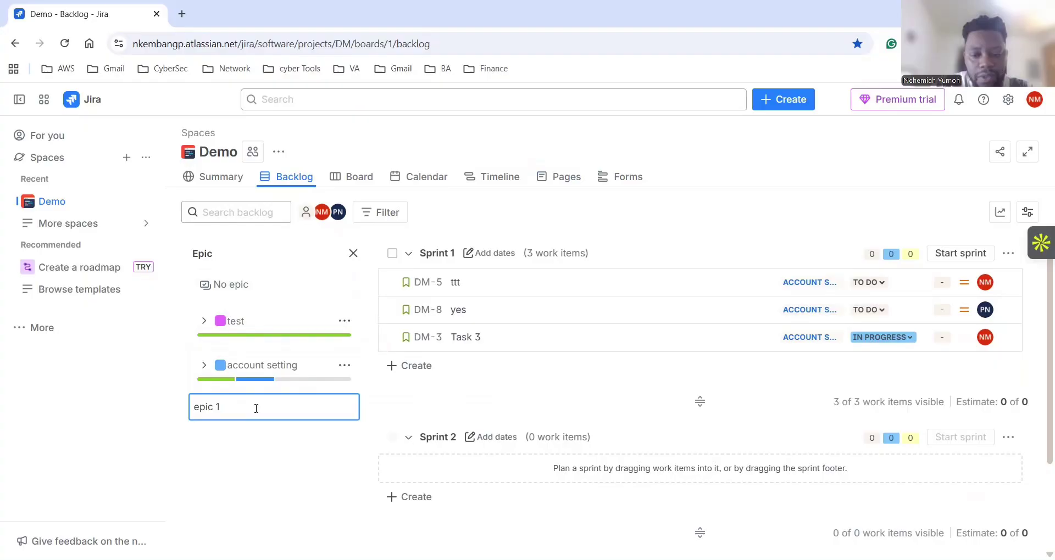
pyautogui.press('Return')
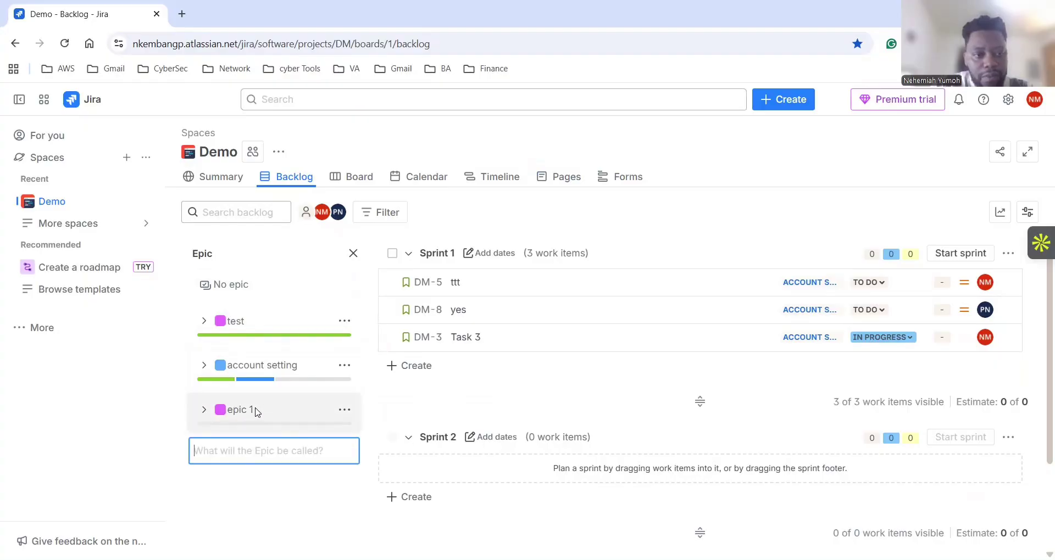
pyautogui.write('epic2')
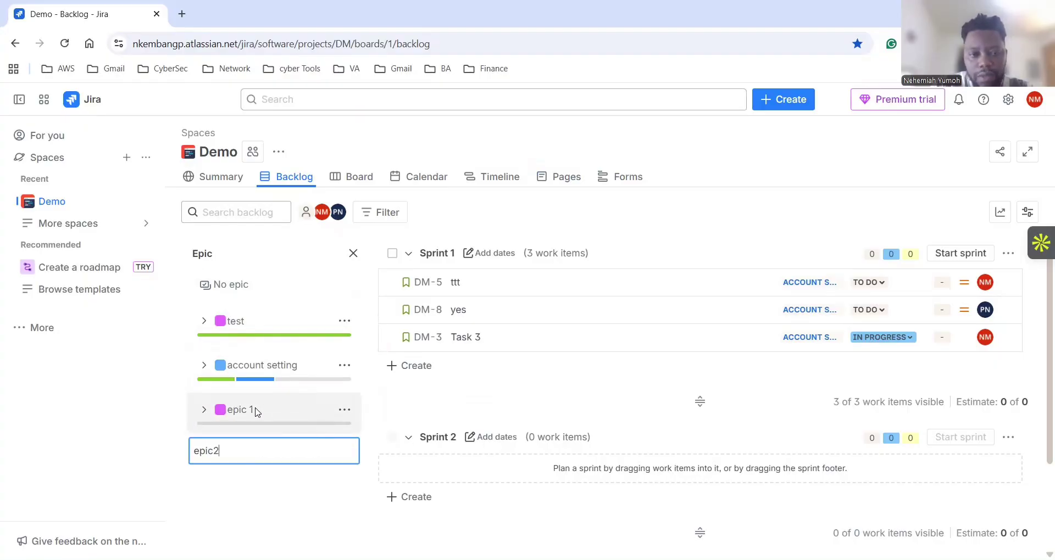
pyautogui.press('Return')
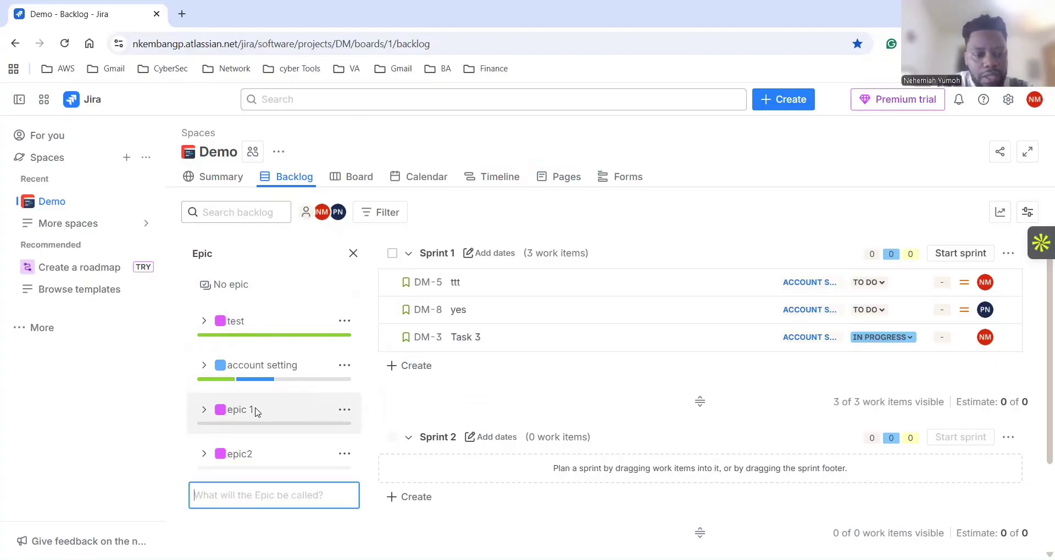
pyautogui.write('epic3')
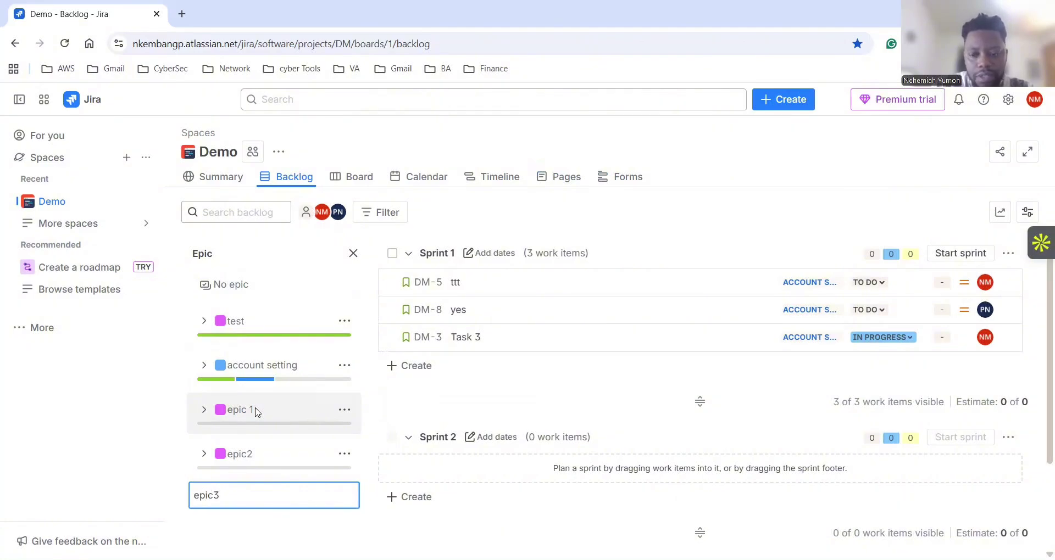
pyautogui.press('Return')
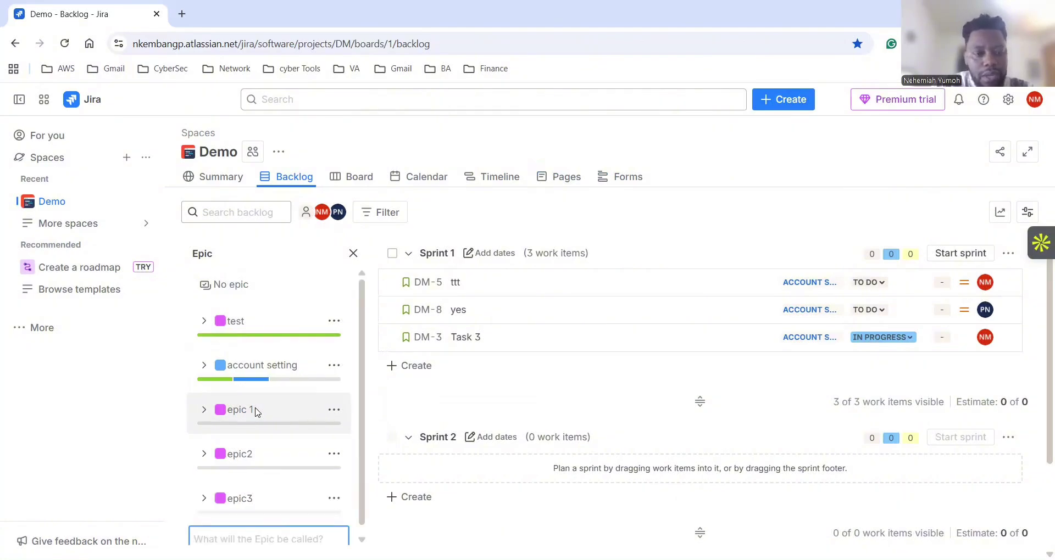
pyautogui.write('epic')
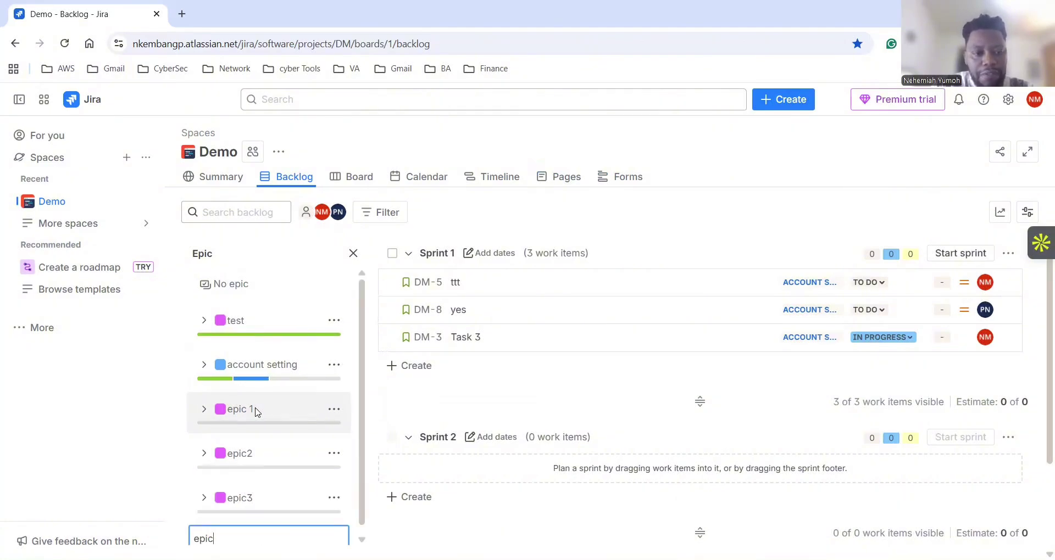
pyautogui.press('Return')
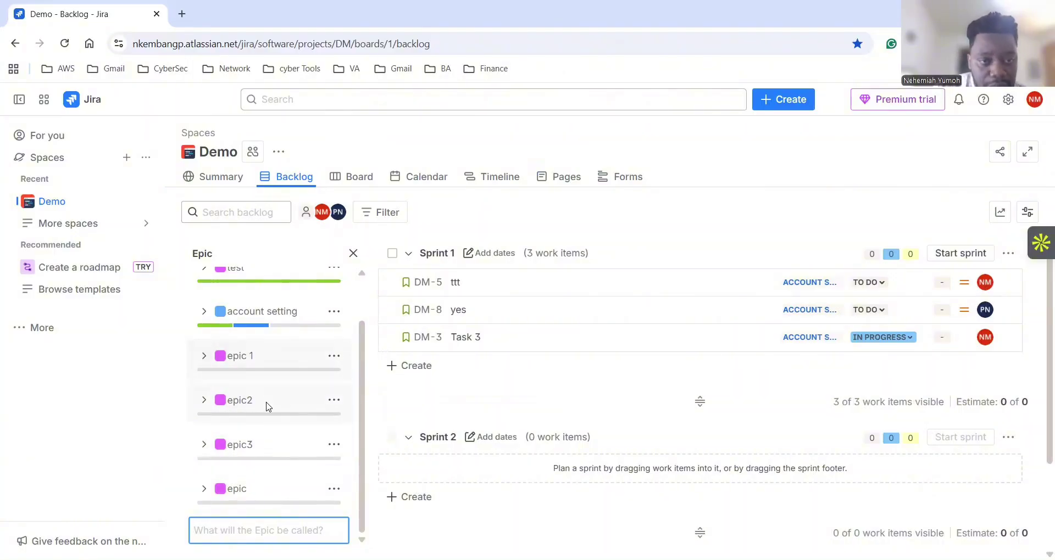
# Expand epic 1 to see its details and bring up its actions menu.
pyautogui.click(204, 358)
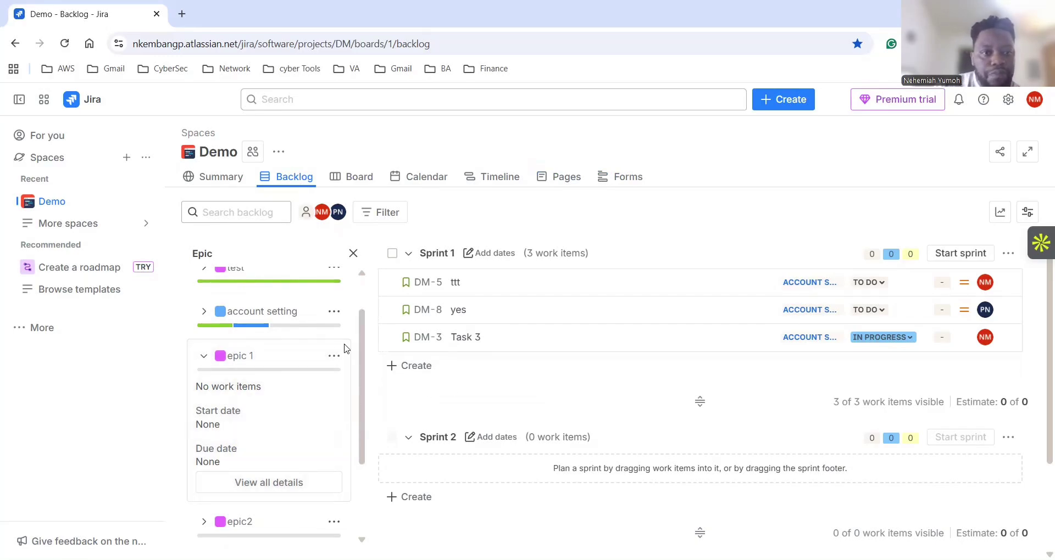
pyautogui.click(334, 357)
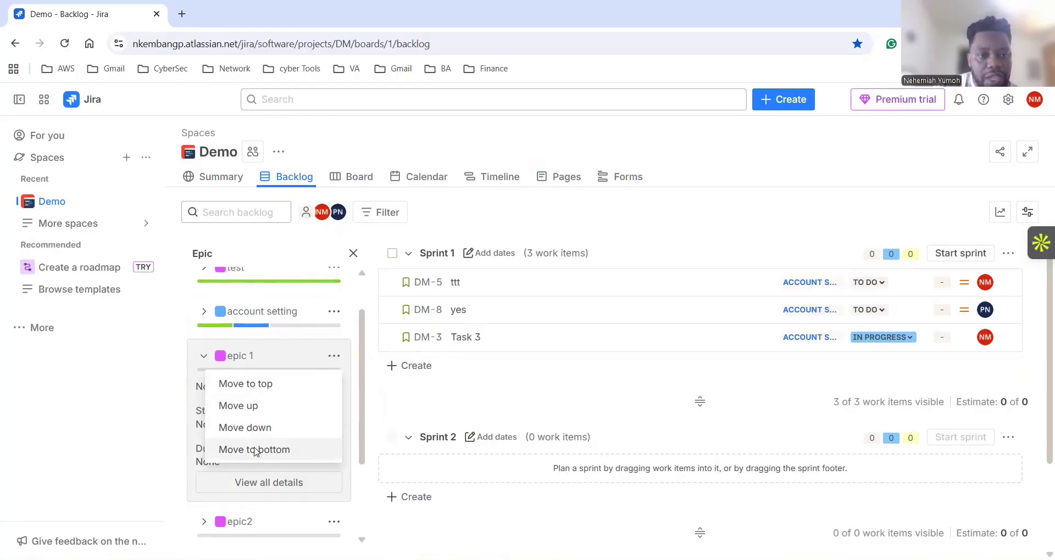
pyautogui.click(336, 358)
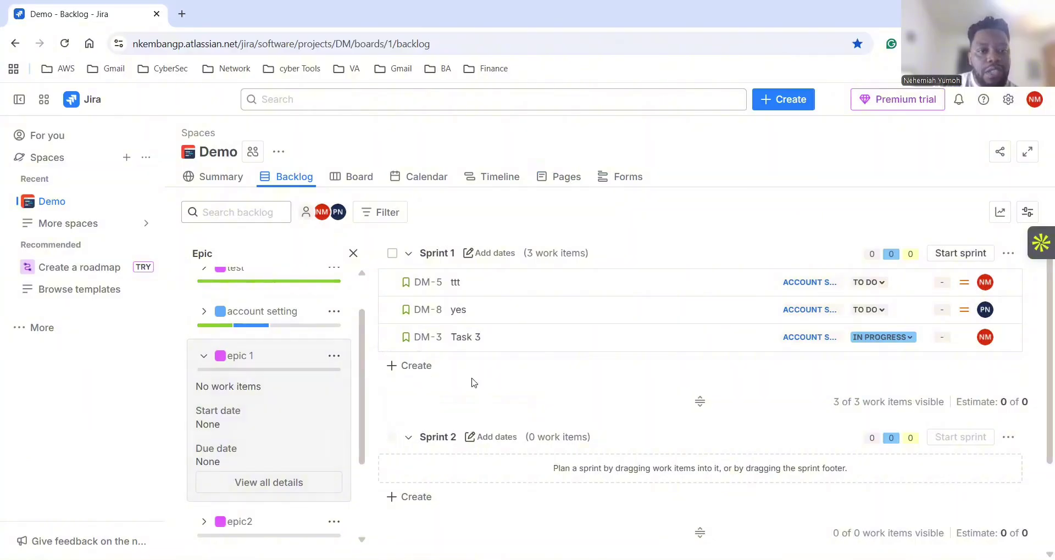
pyautogui.click(501, 375)
pyautogui.click(333, 356)
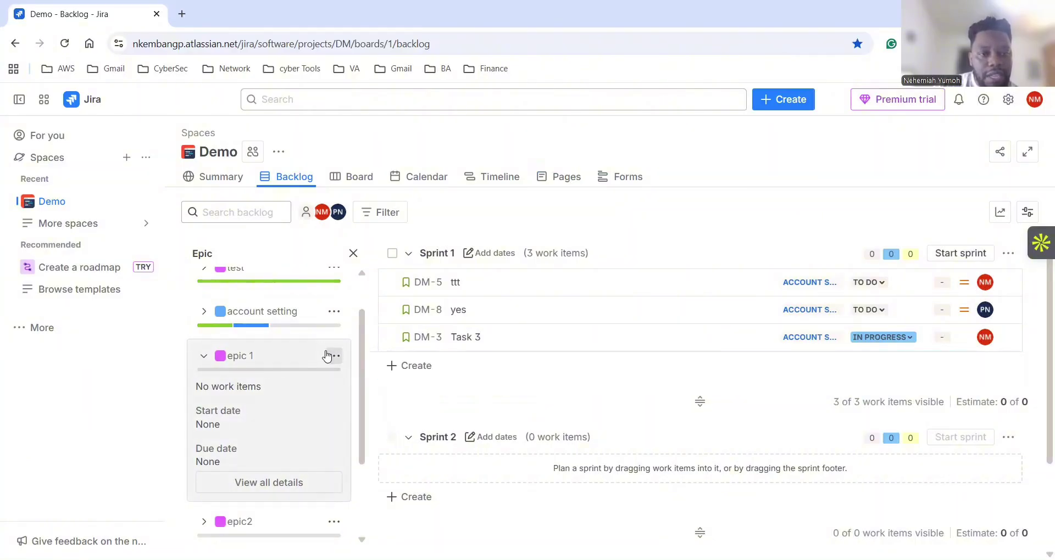
# Filter the backlog to epic 1, clear that filter, and close the Epic panel.
pyautogui.click(203, 358)
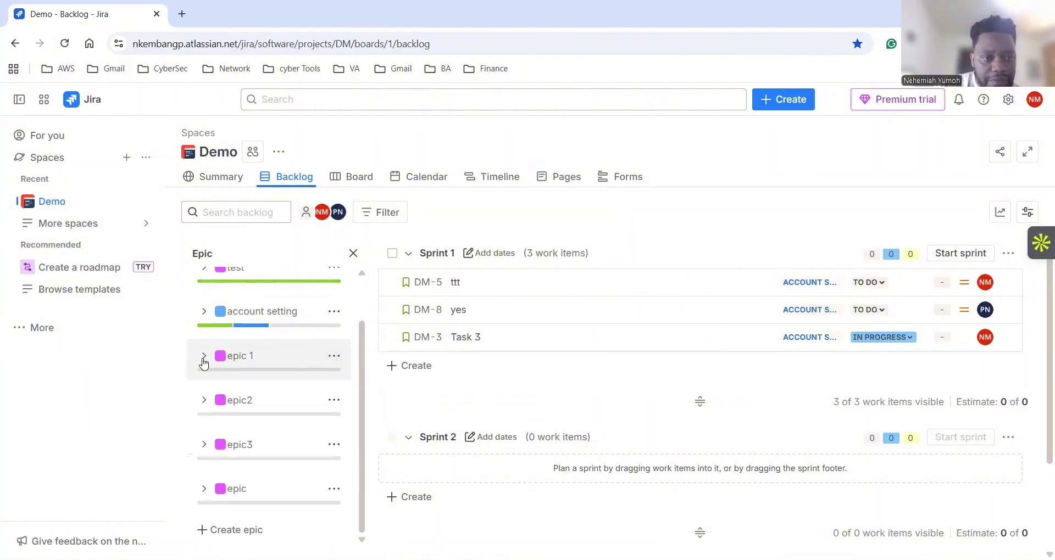
pyautogui.click(235, 357)
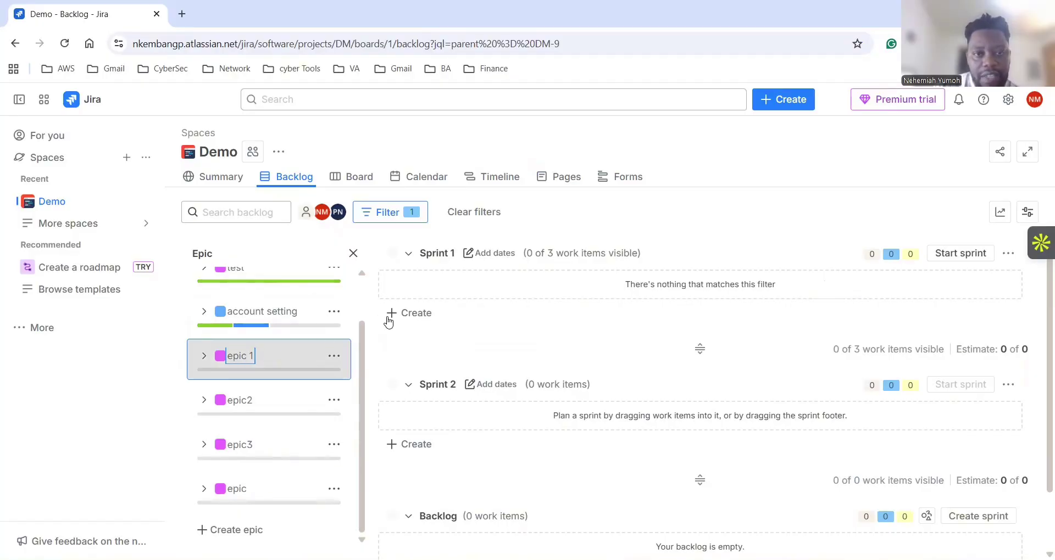
pyautogui.click(474, 212)
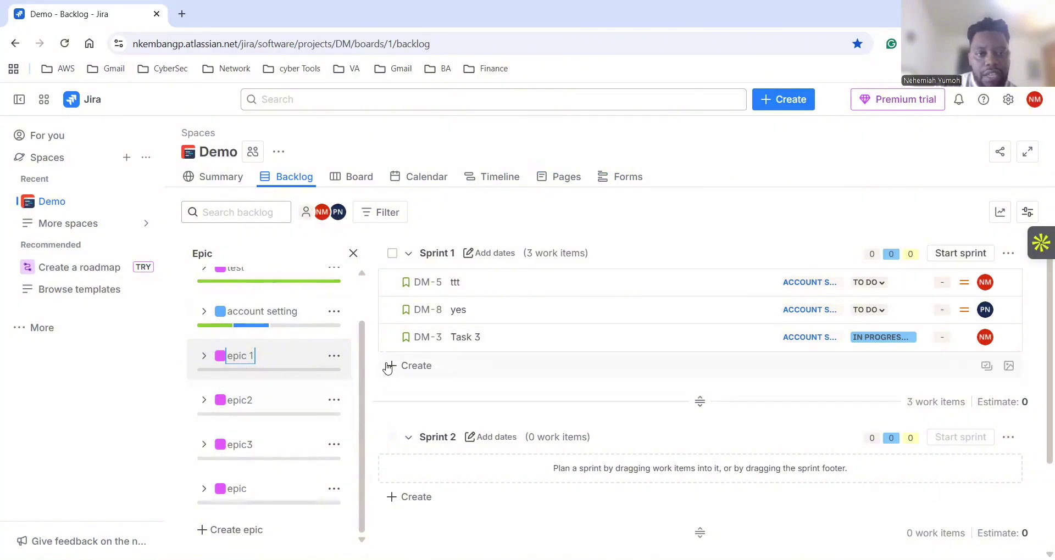
pyautogui.click(354, 256)
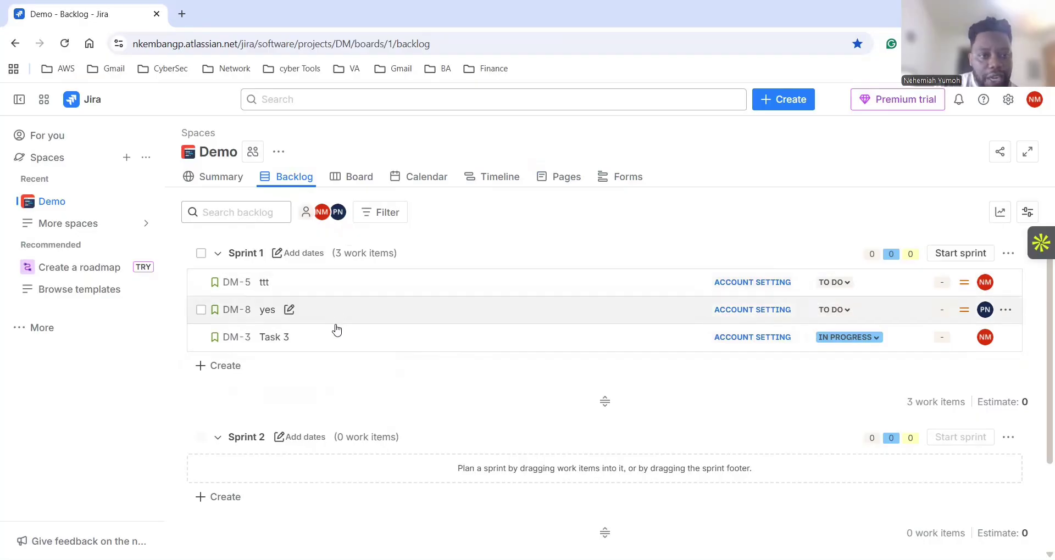
# Start a new Feature work item in the empty Backlog section below Sprint 2.
pyautogui.scroll(-2, 391, 436)
pyautogui.scroll(-1, 394, 441)
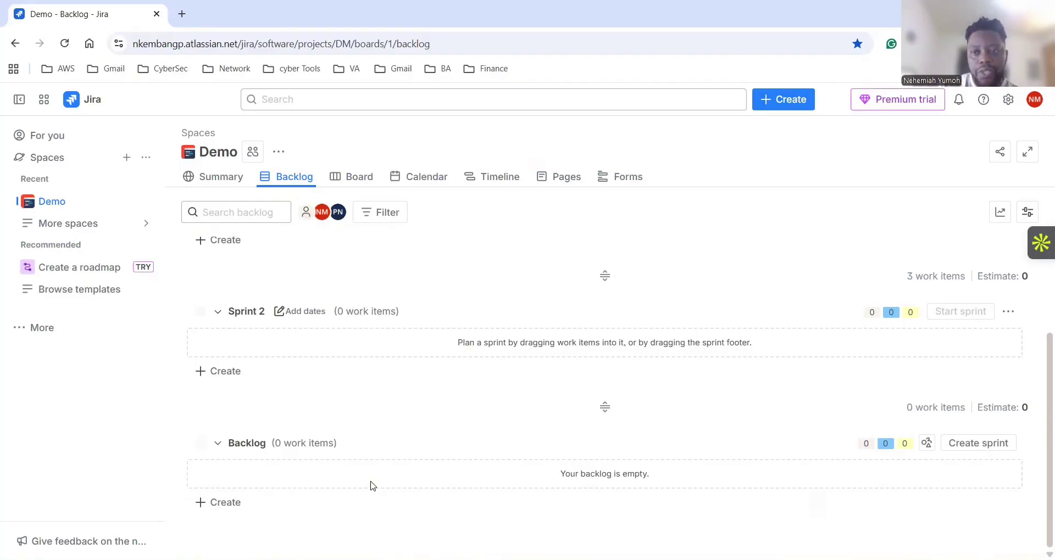
pyautogui.click(233, 505)
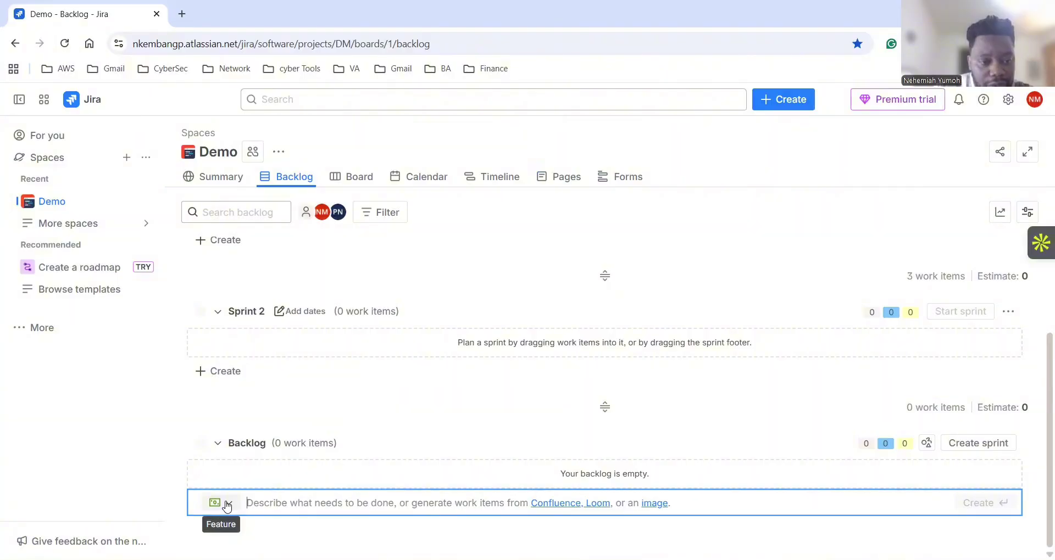
# Make new backlog items Stories and create story 1, story2 and story3.
pyautogui.click(227, 506)
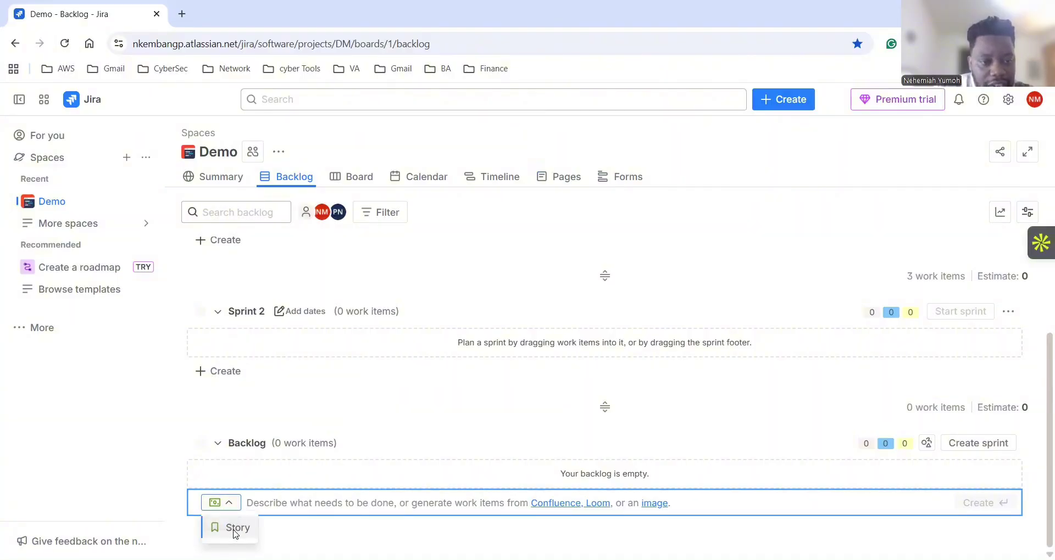
pyautogui.click(234, 528)
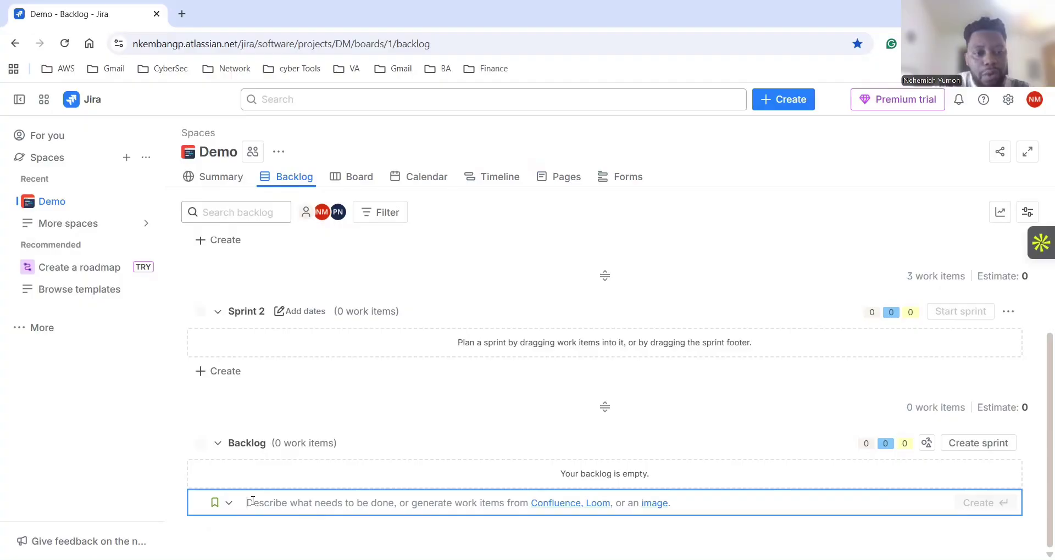
pyautogui.write('story 1')
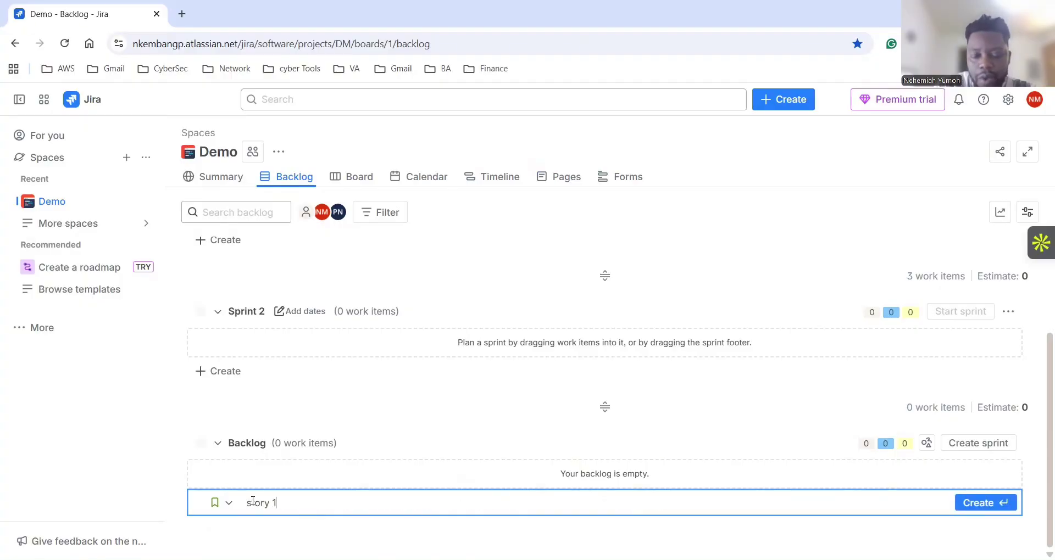
pyautogui.press('Return')
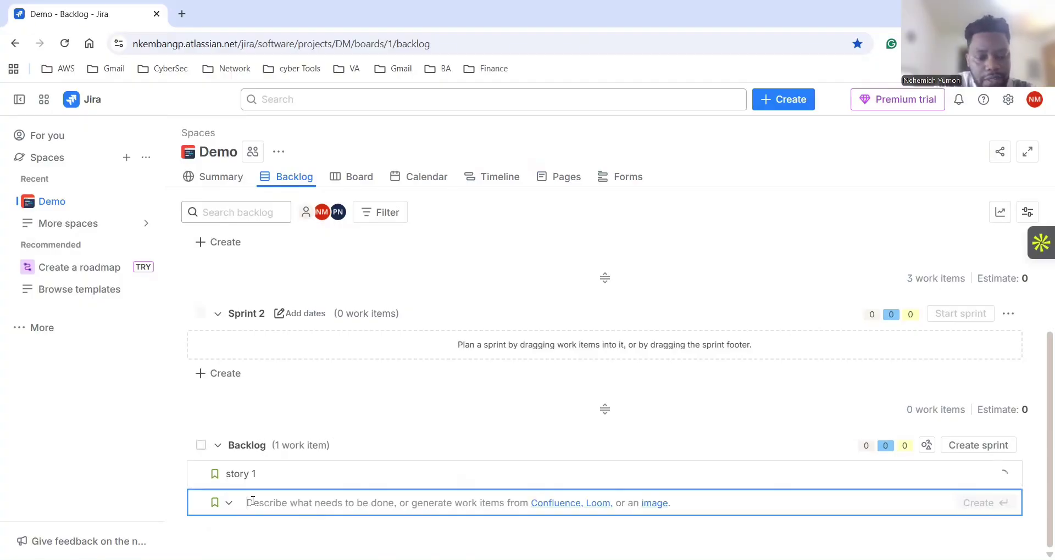
pyautogui.write('story2')
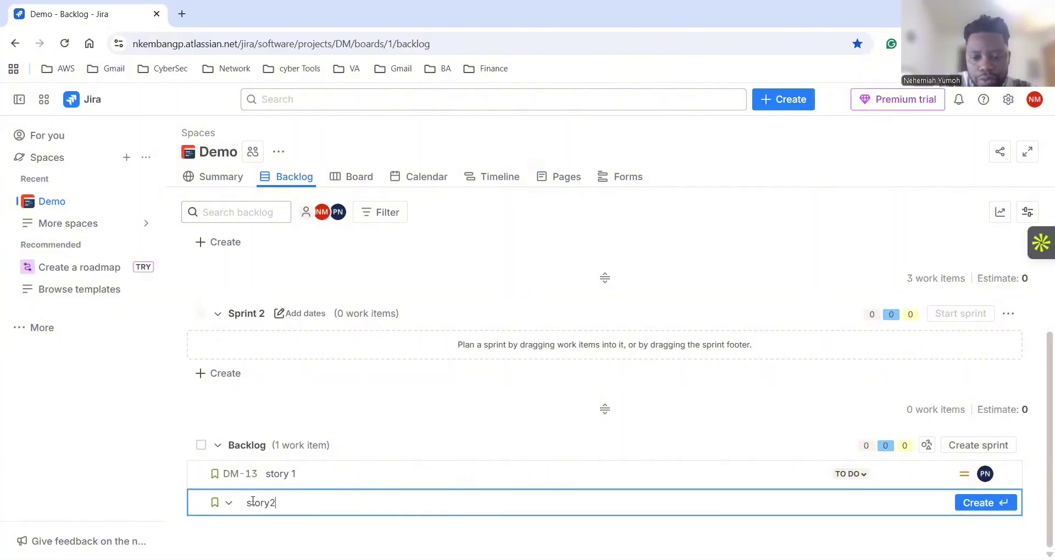
pyautogui.press('Return')
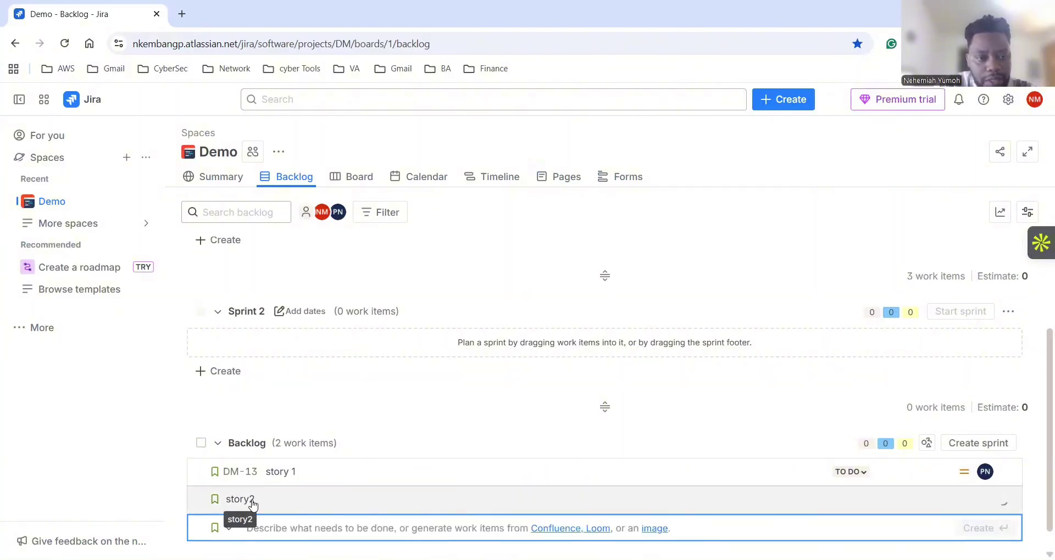
pyautogui.write('story3')
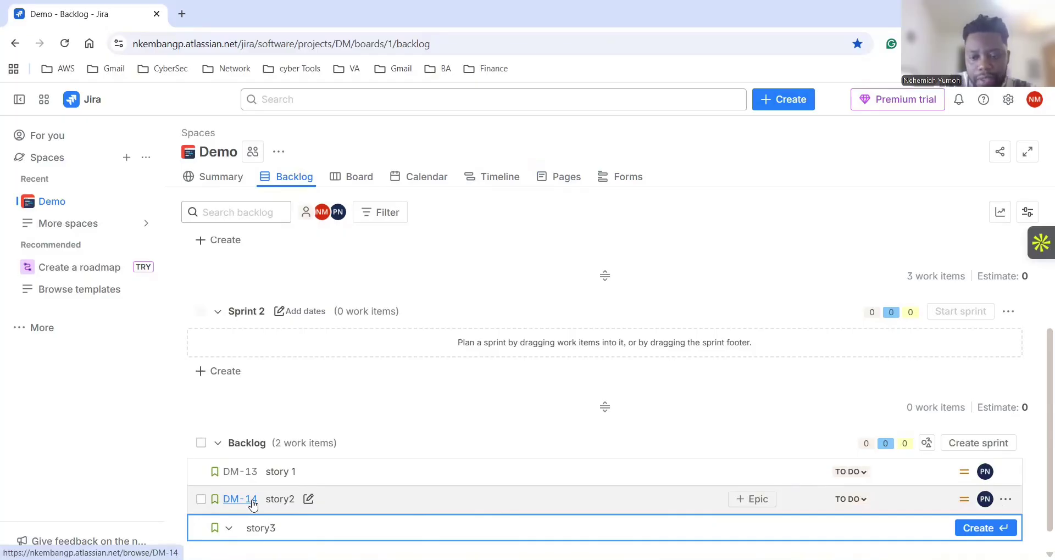
pyautogui.press('Return')
# Create story4 and story 5 in the backlog, correcting the misspelled name.
pyautogui.write('story')
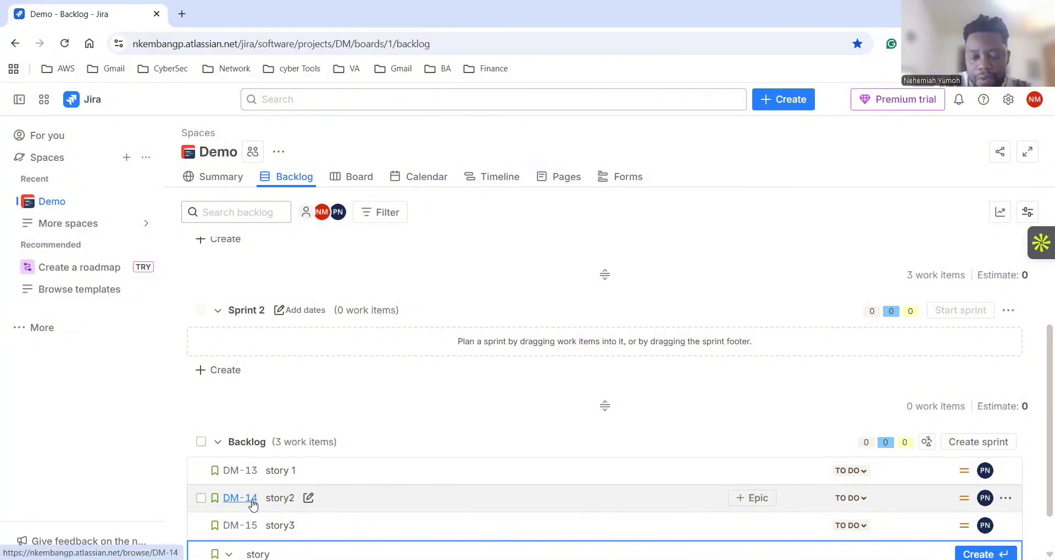
pyautogui.press('Return')
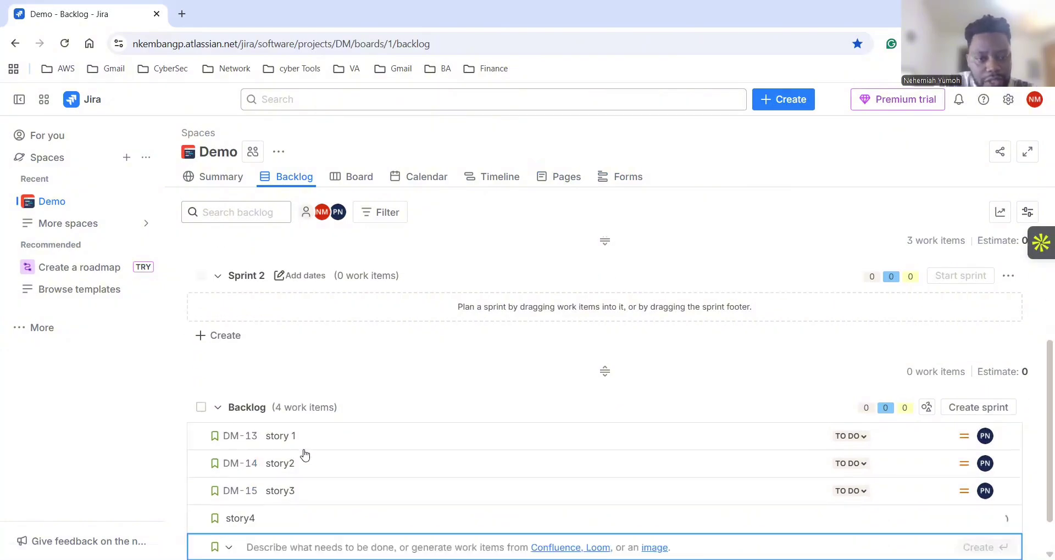
pyautogui.write('st')
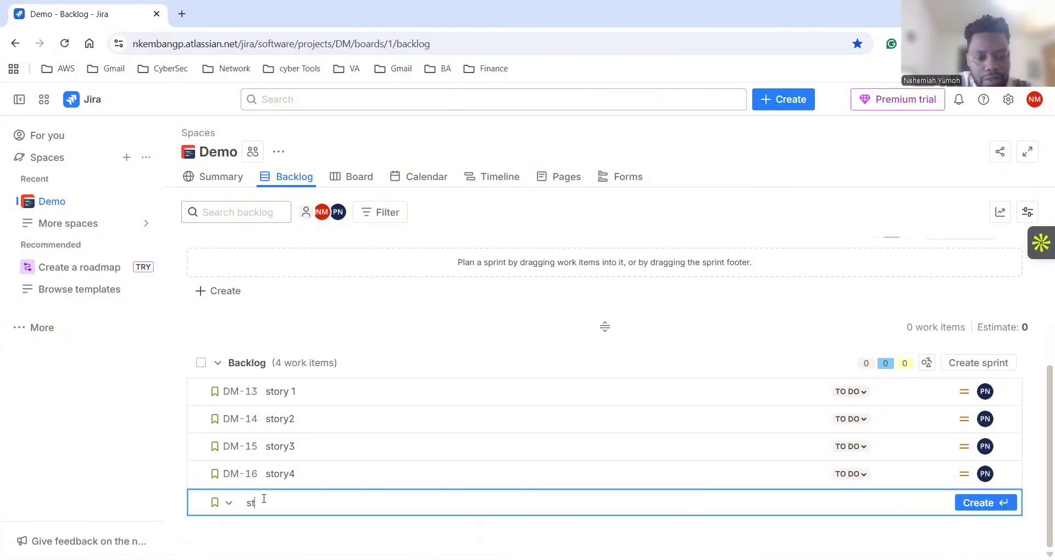
pyautogui.write('roy')
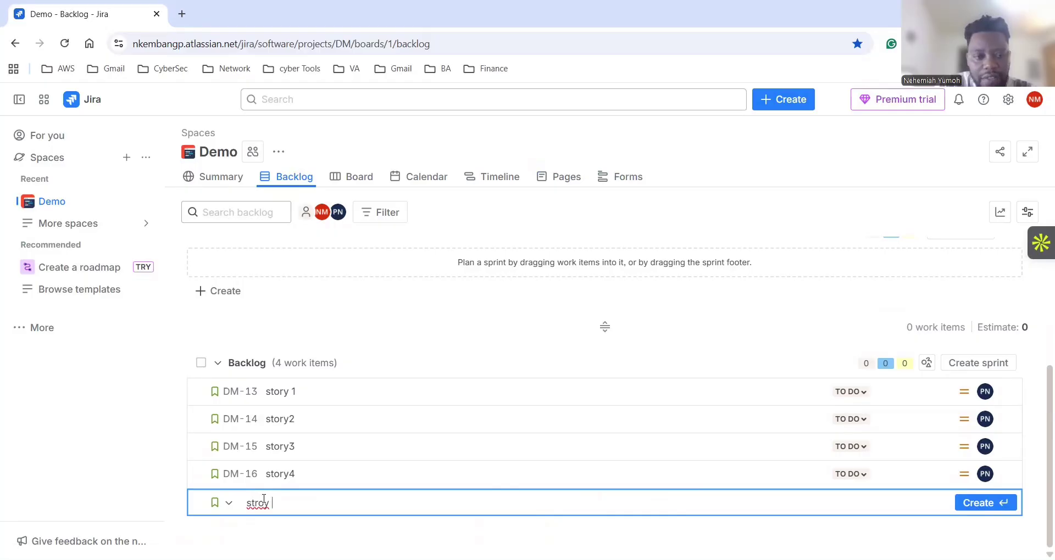
pyautogui.press('BackSpace')
pyautogui.press('BackSpace')
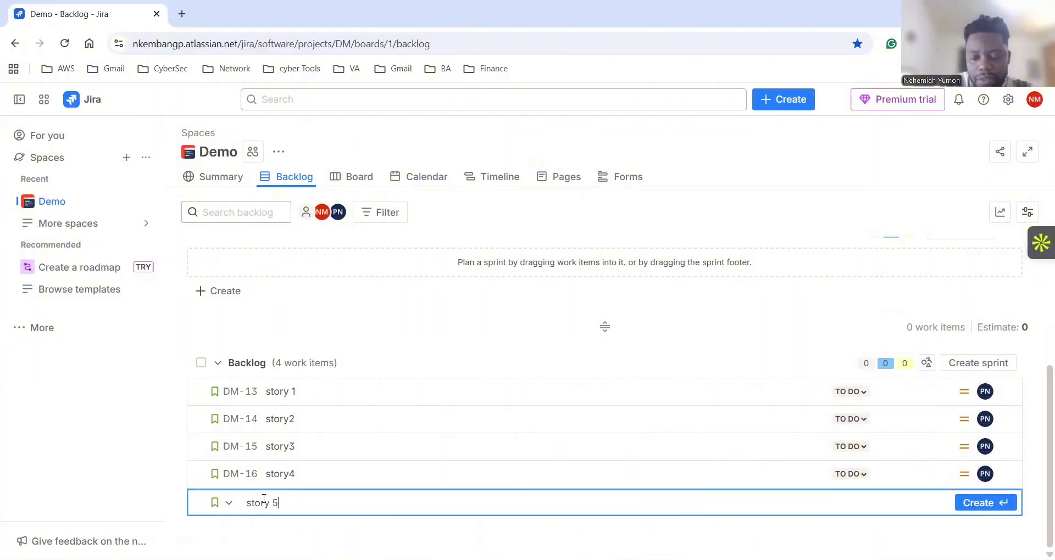
pyautogui.write('y 5')
pyautogui.press('Return')
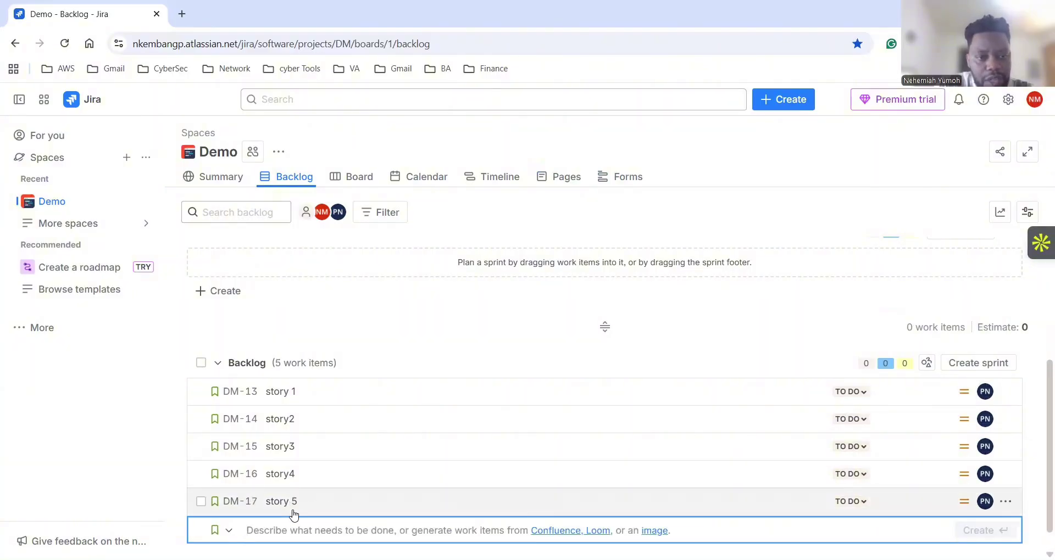
pyautogui.scroll(-1, 306, 417)
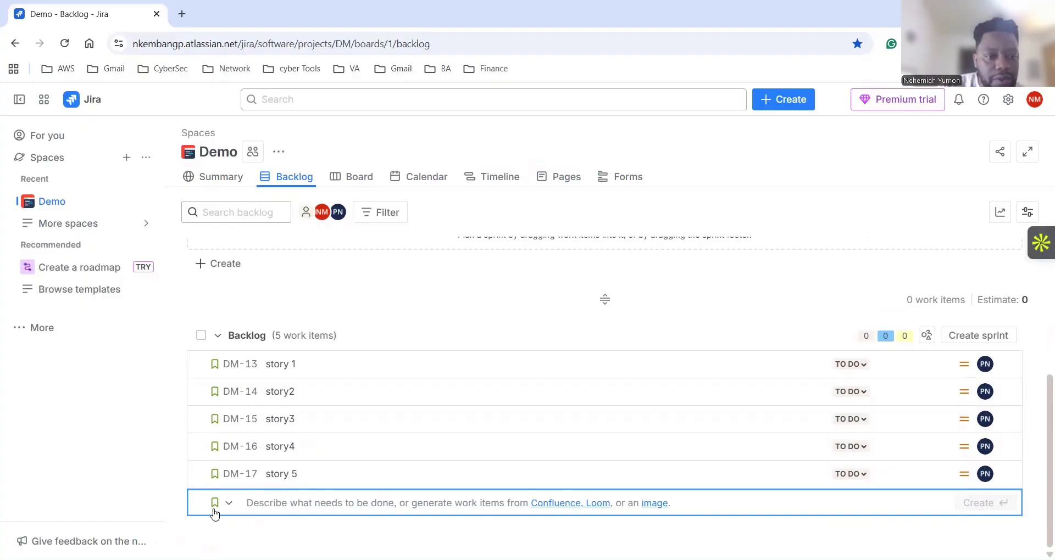
# Close the empty create field and review Sprint 1, Sprint 2 and the Backlog's stories DM-13 to DM-17.
pyautogui.click(422, 300)
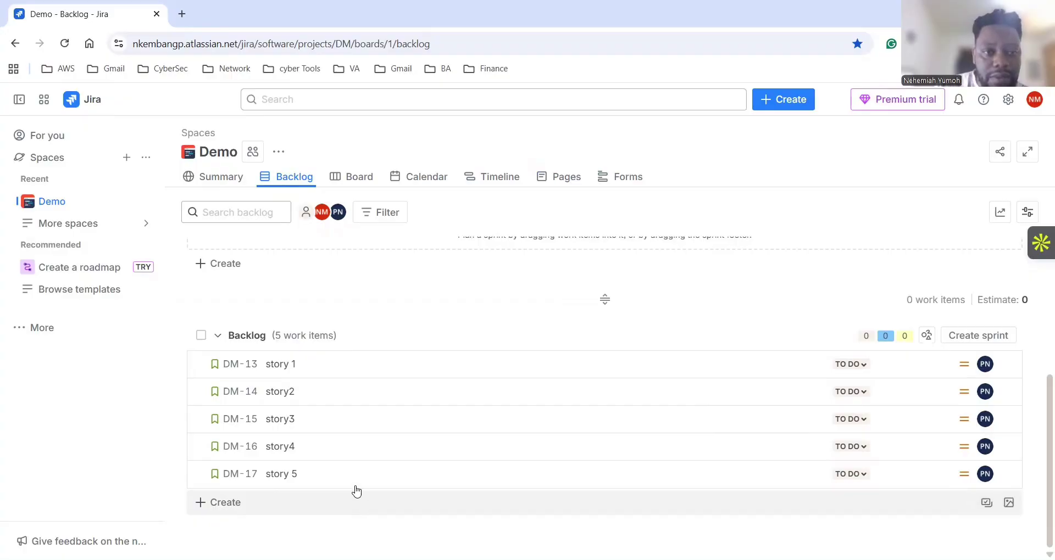
pyautogui.scroll(4, 476, 435)
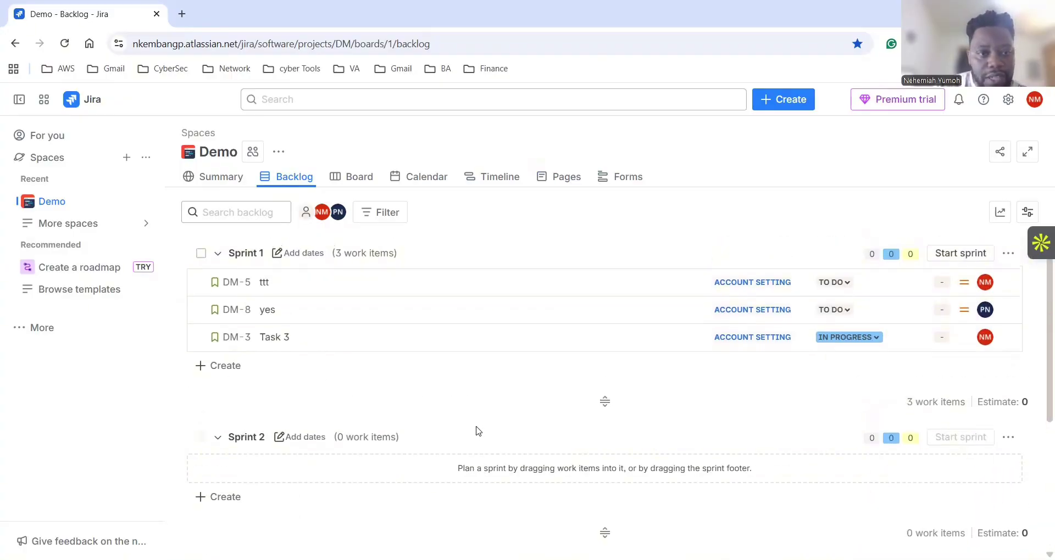
pyautogui.scroll(-4, 478, 429)
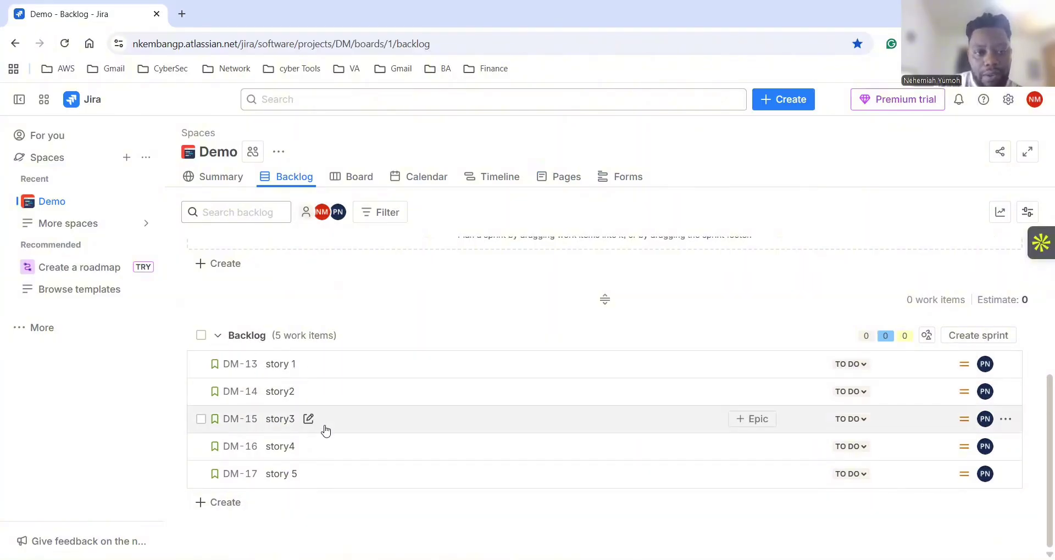
pyautogui.scroll(4, 609, 330)
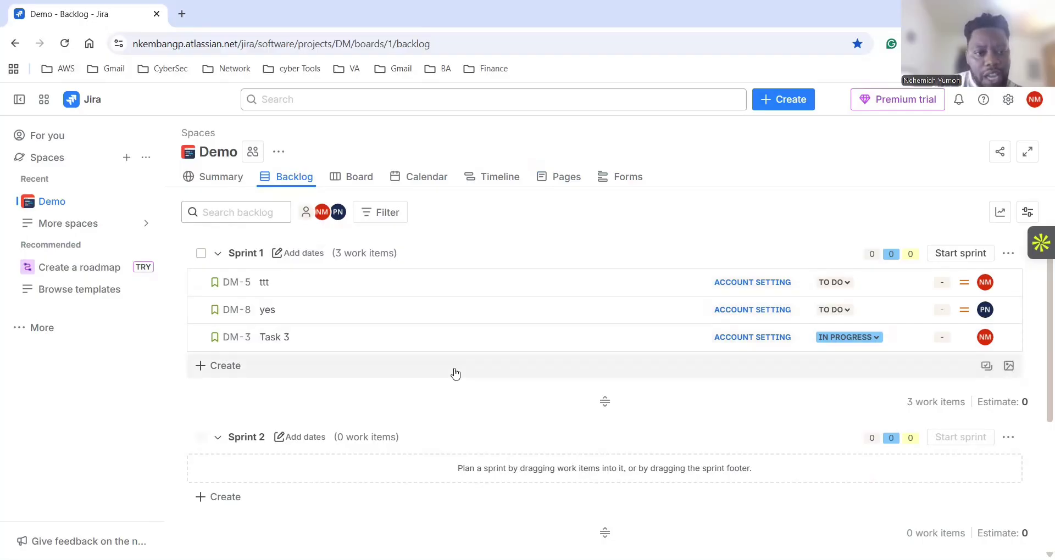
pyautogui.scroll(-3, 454, 373)
pyautogui.scroll(-2, 454, 373)
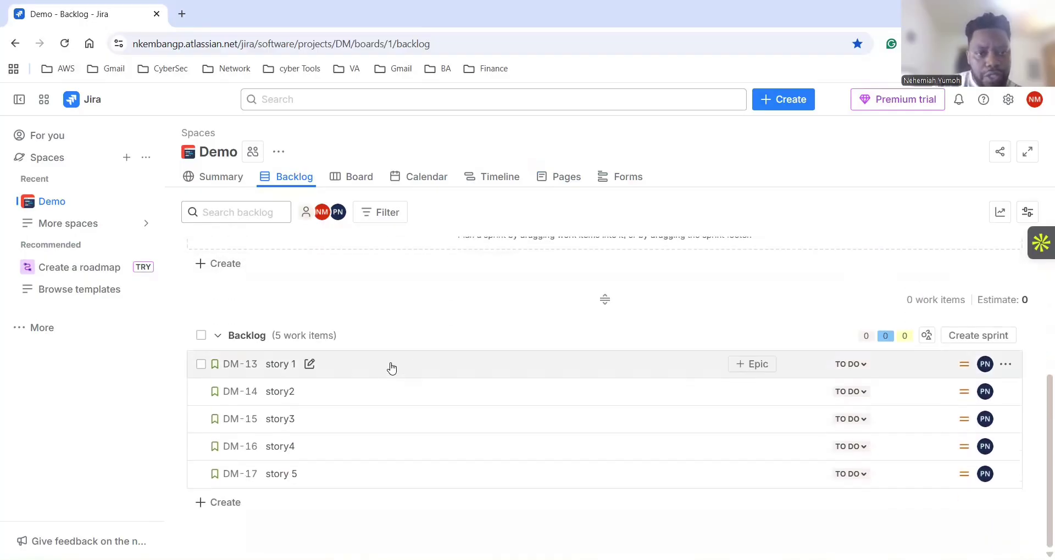
pyautogui.scroll(5, 394, 358)
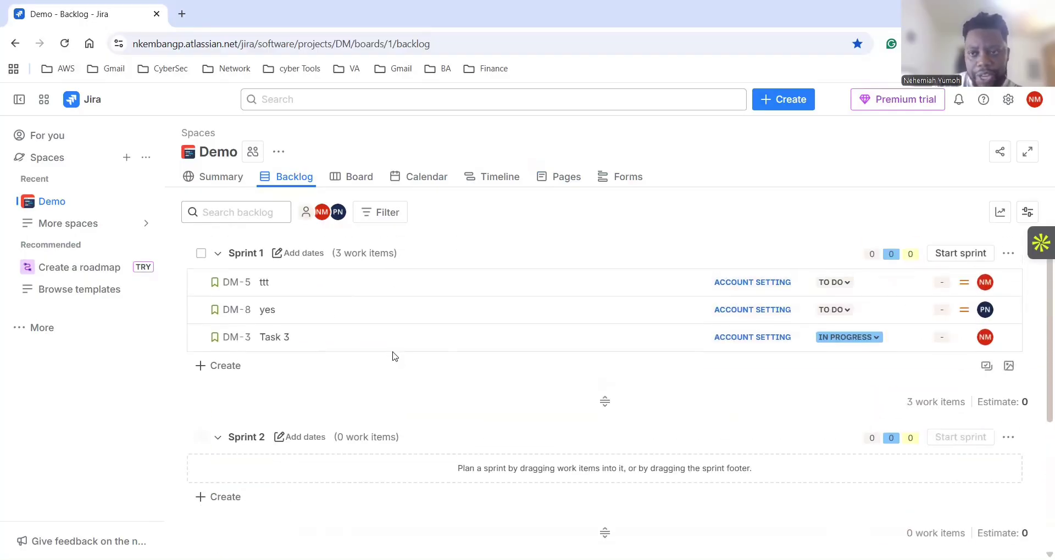
pyautogui.scroll(-5, 392, 357)
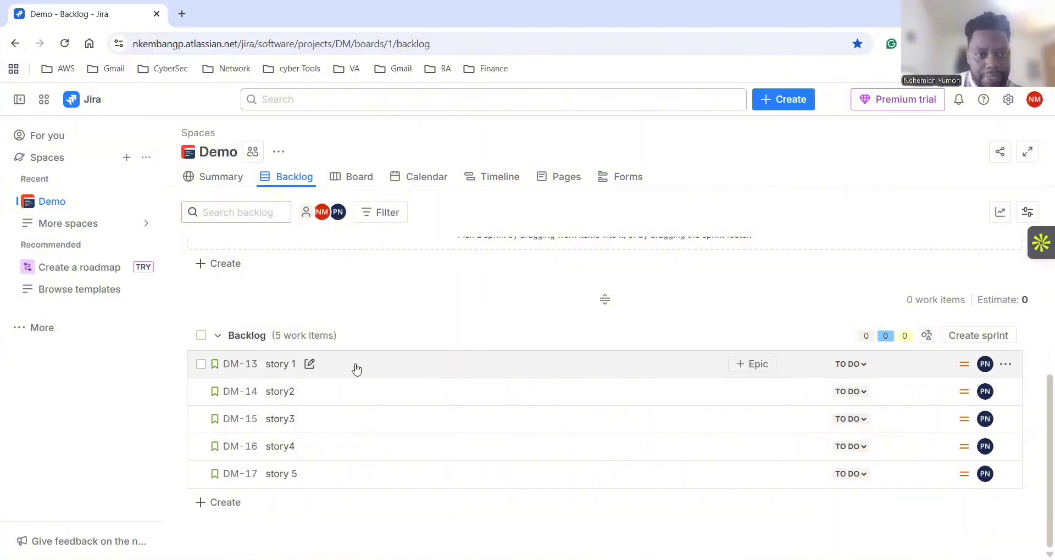
# Move DM-13 story 1 into Sprint 1 through its Move work item menu.
pyautogui.rightClick(388, 366)
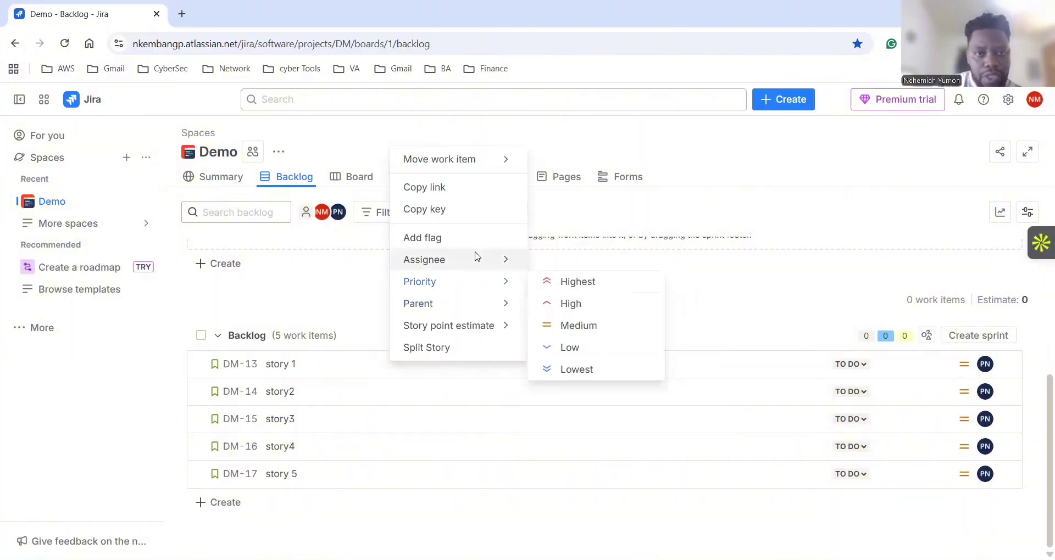
pyautogui.click(353, 370)
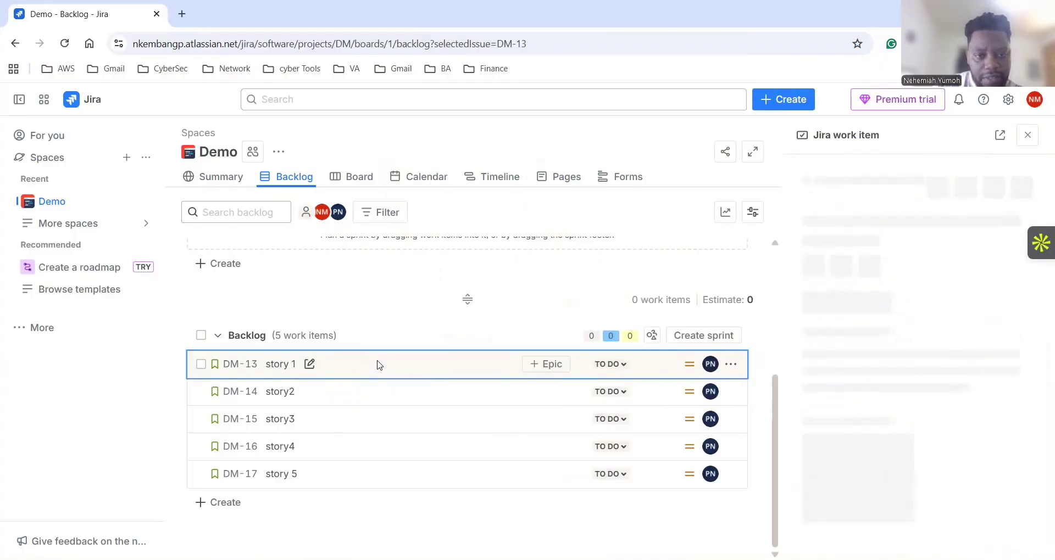
pyautogui.rightClick(378, 365)
pyautogui.moveTo(473, 160)
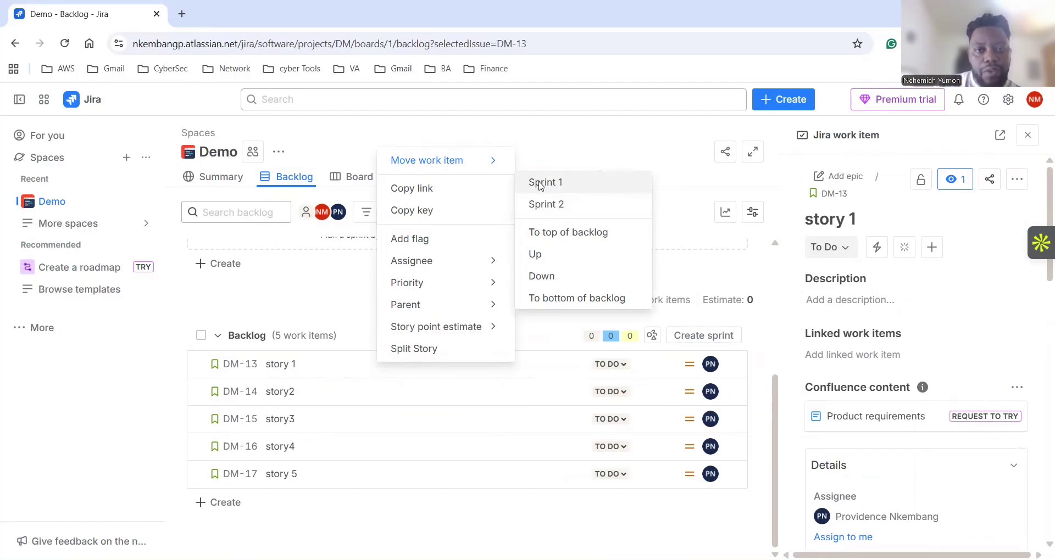
pyautogui.click(539, 184)
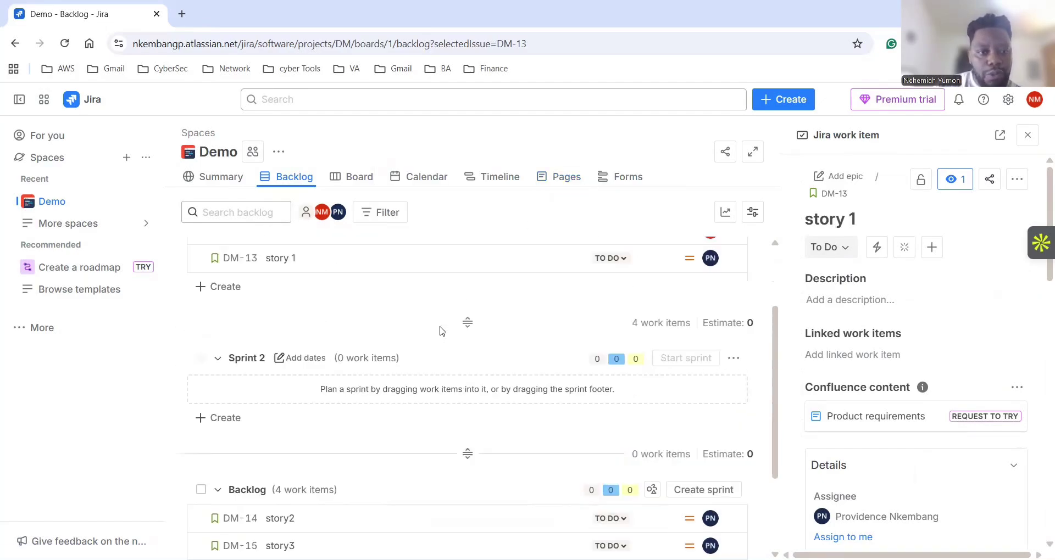
pyautogui.scroll(2, 440, 332)
pyautogui.scroll(-4, 428, 356)
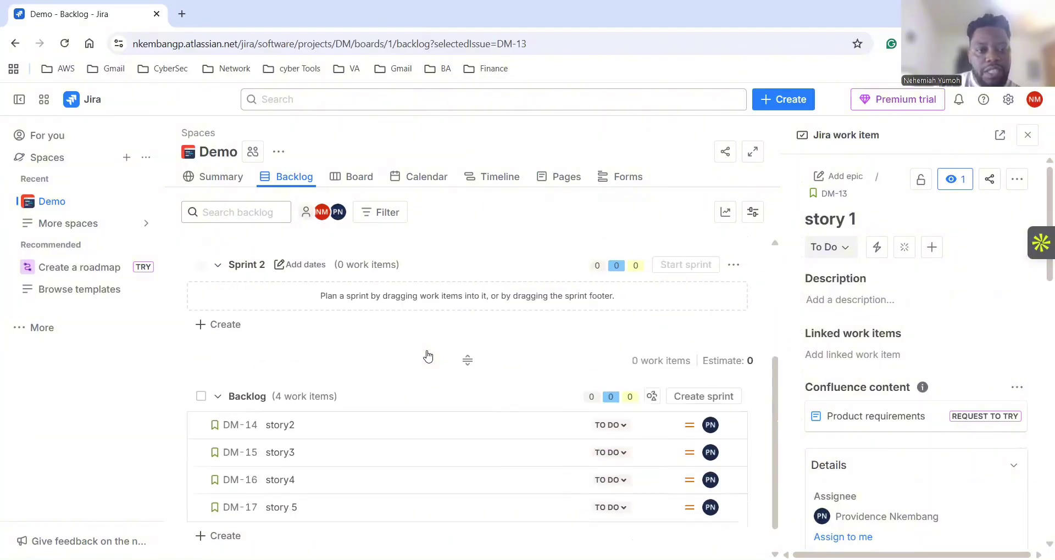
pyautogui.scroll(-1, 427, 356)
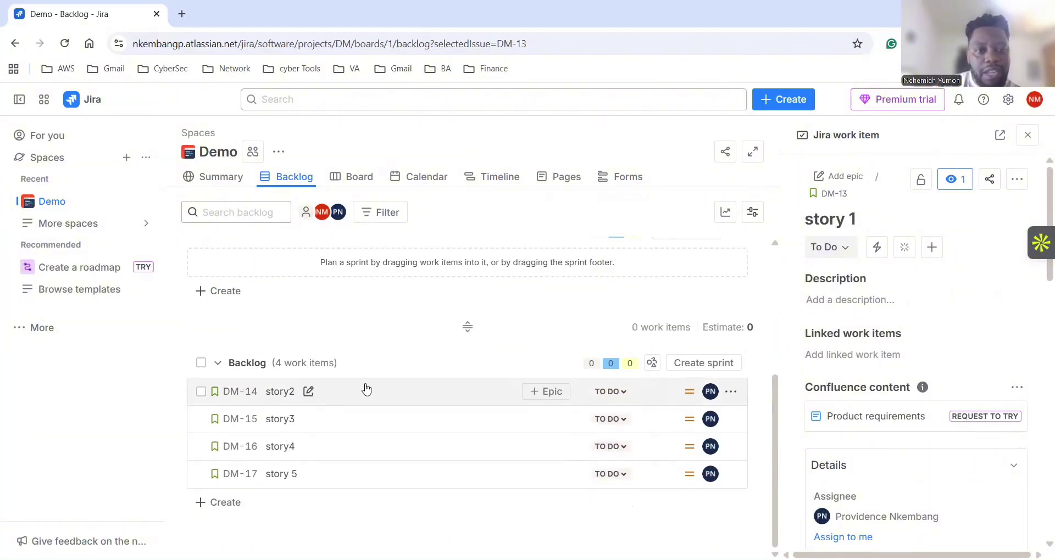
# Close story 1's details and drag story2 into Sprint 1.
pyautogui.click(1027, 135)
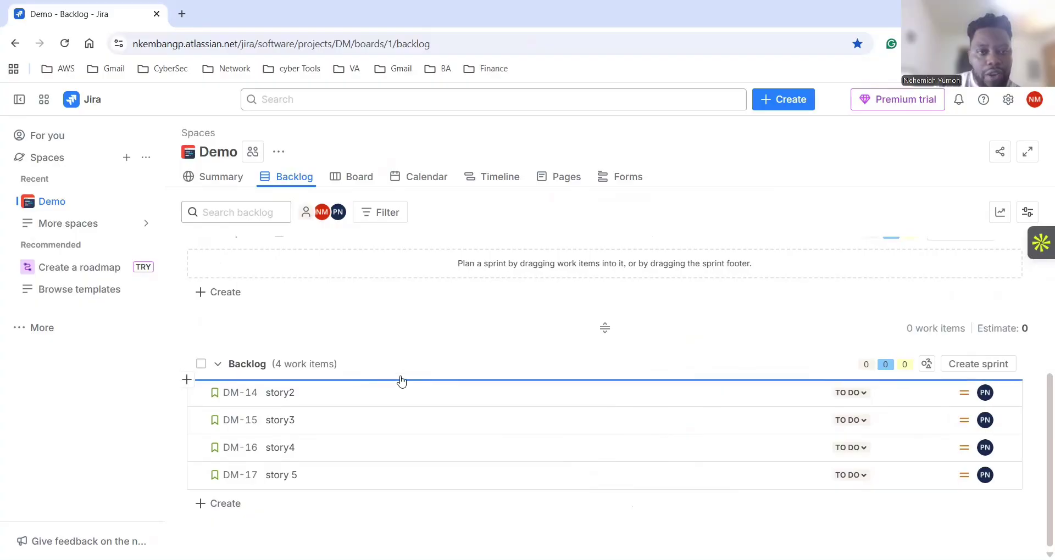
pyautogui.scroll(4, 398, 379)
pyautogui.scroll(-4, 394, 370)
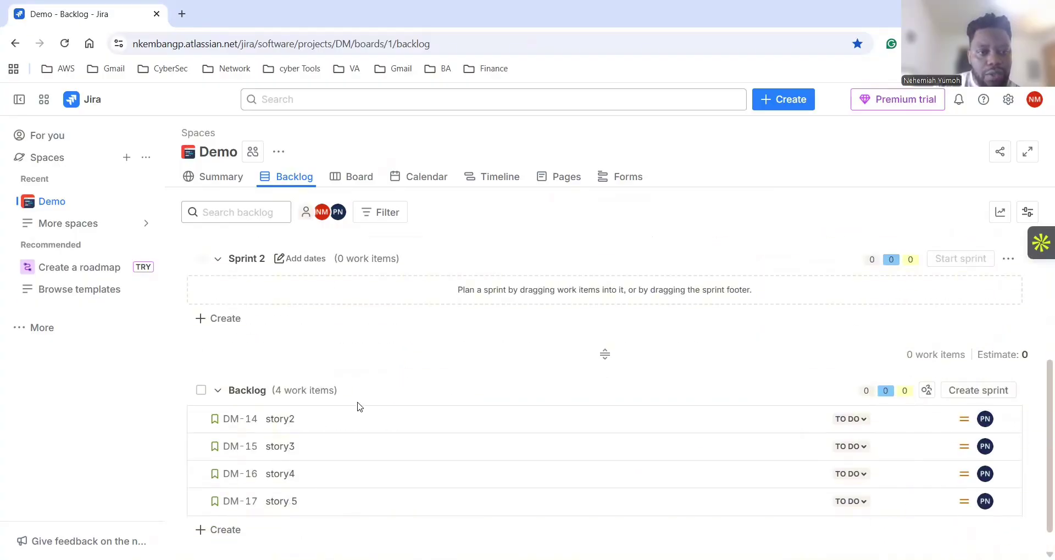
pyautogui.moveTo(362, 423); pyautogui.dragTo(336, 350)
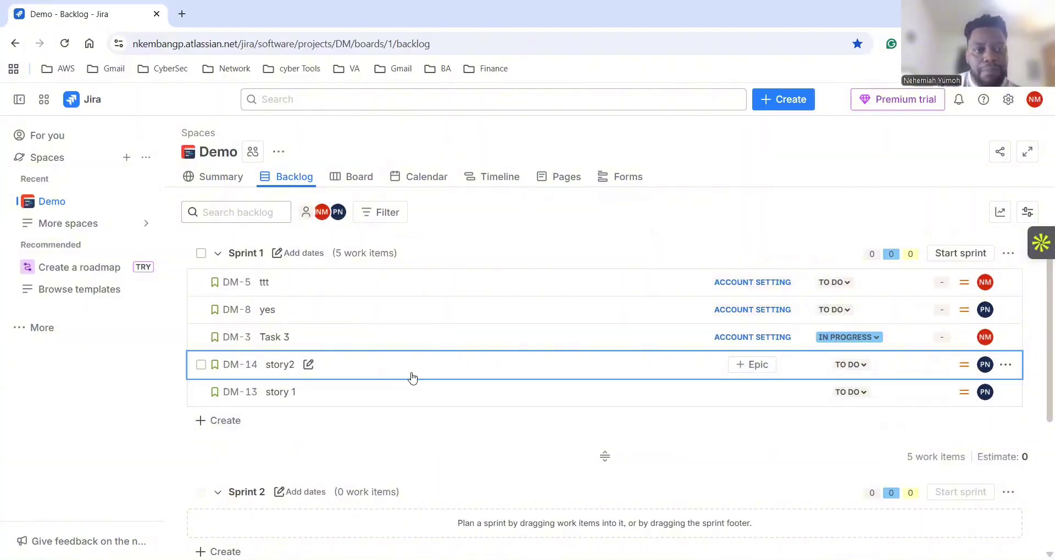
pyautogui.scroll(-3, 412, 384)
pyautogui.scroll(-2, 423, 388)
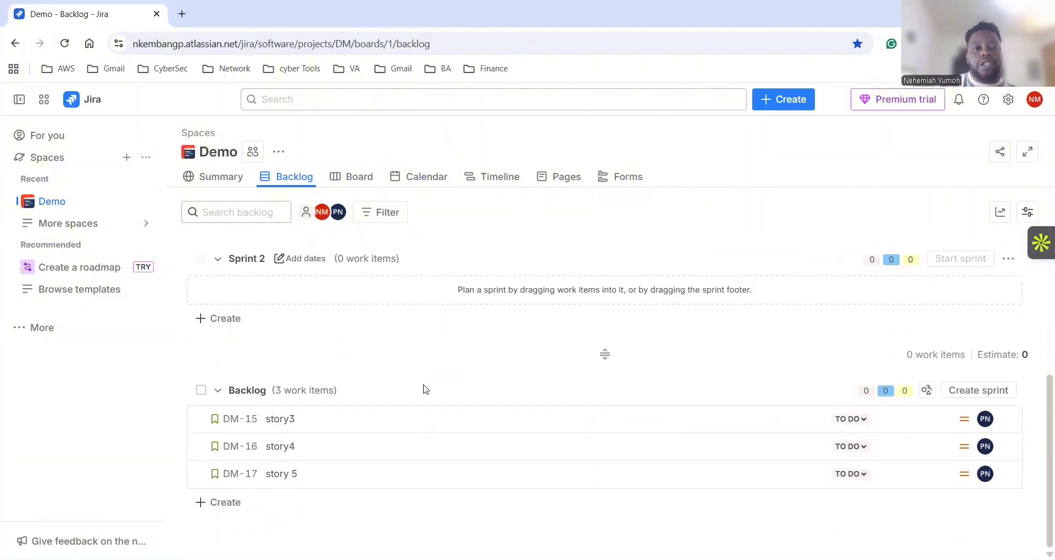
pyautogui.scroll(3, 413, 418)
pyautogui.scroll(2, 413, 408)
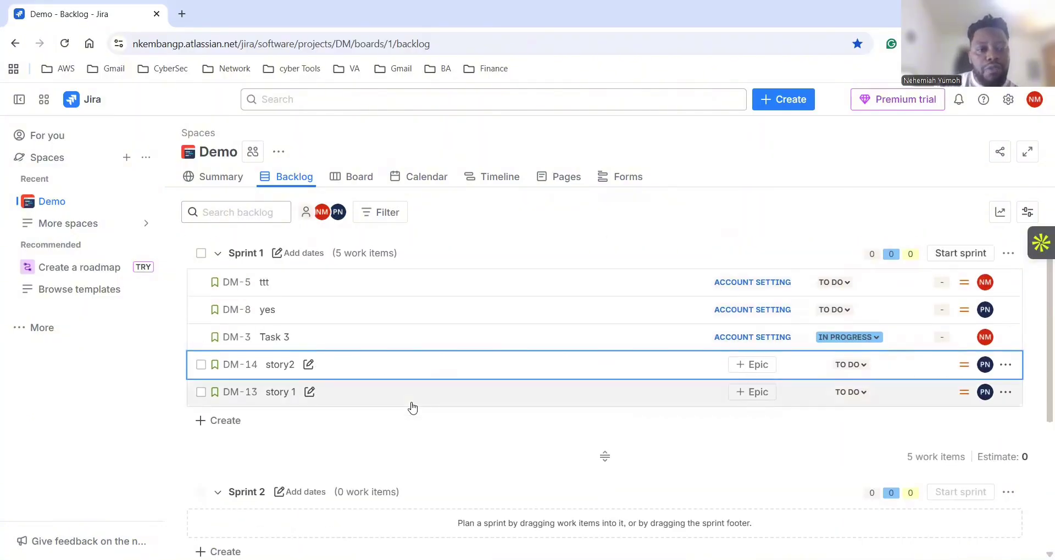
pyautogui.scroll(-5, 412, 405)
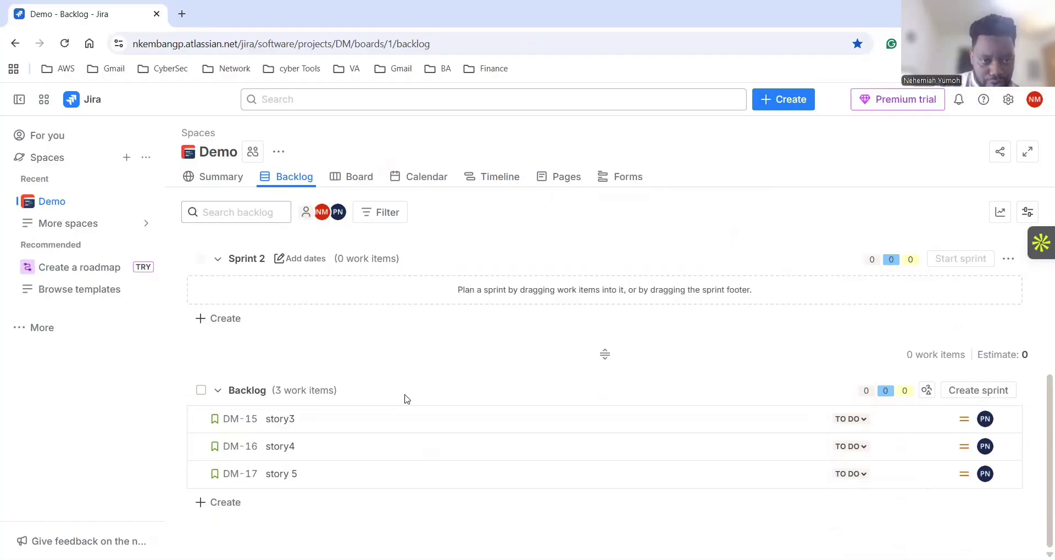
pyautogui.scroll(4, 434, 406)
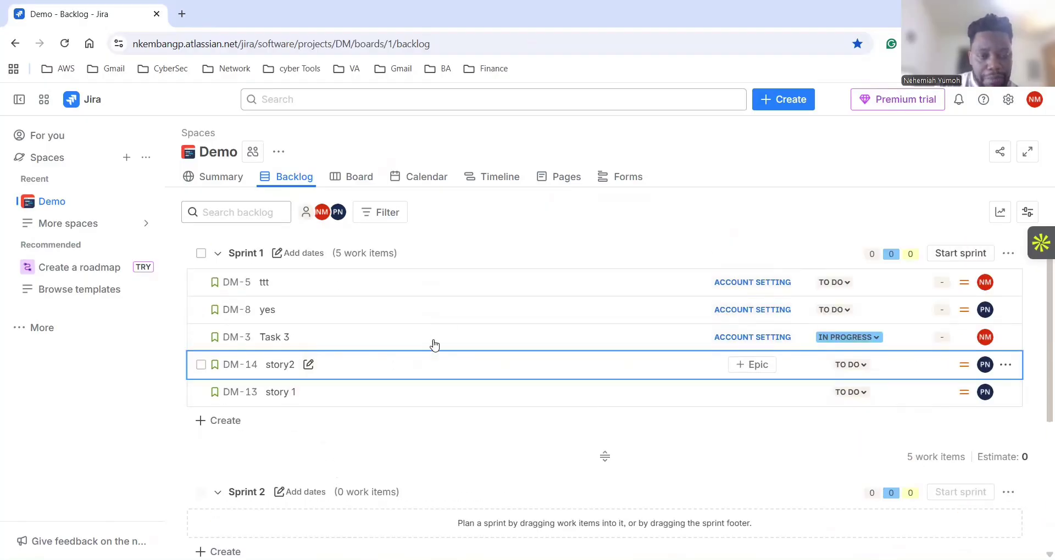
pyautogui.scroll(-5, 431, 344)
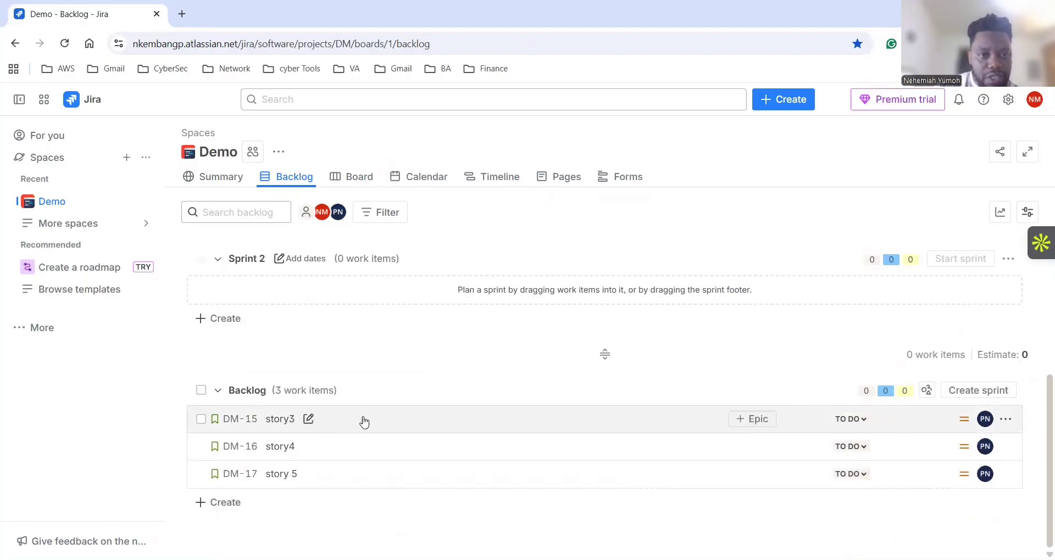
# Move story3 into Sprint 1.
pyautogui.click(405, 420)
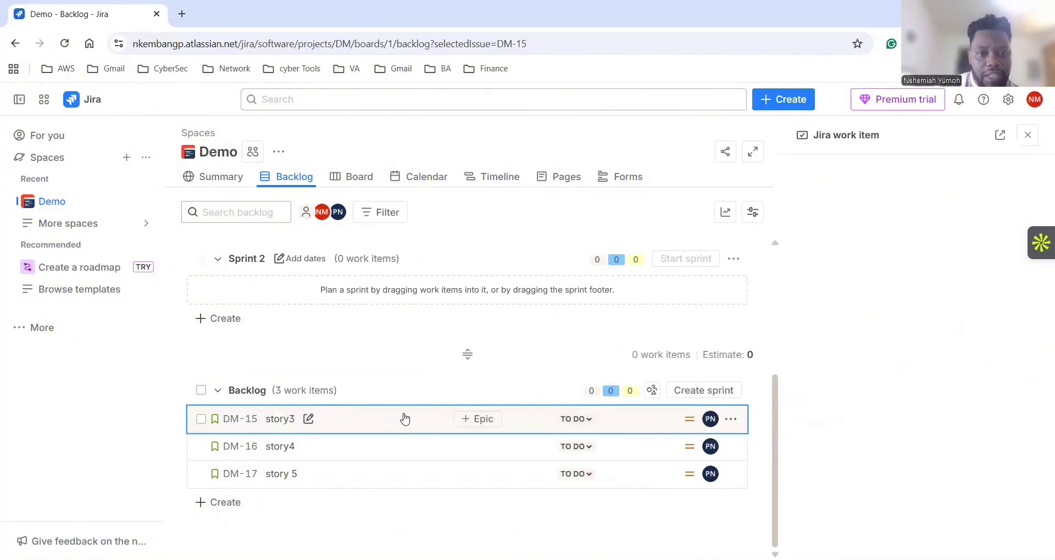
pyautogui.rightClick(405, 419)
pyautogui.moveTo(474, 213)
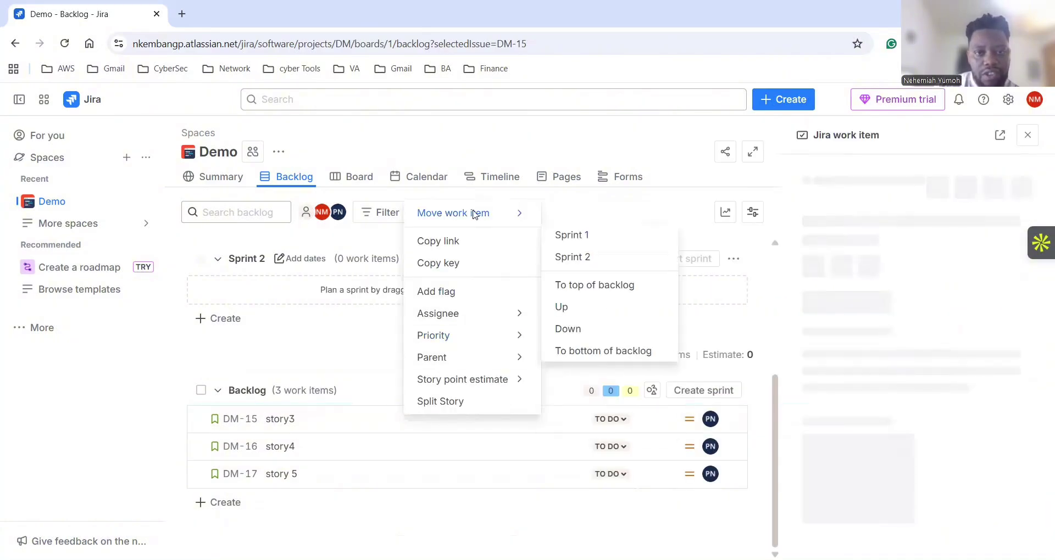
pyautogui.click(566, 236)
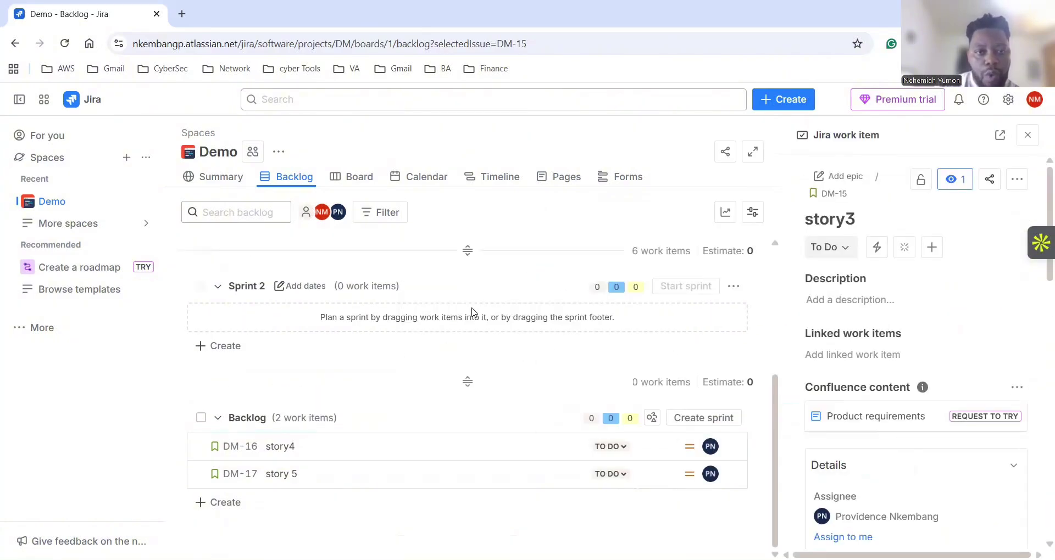
# Move story4 (DM-16) into Sprint 2 and close the story3 details panel.
pyautogui.scroll(-4, 413, 411)
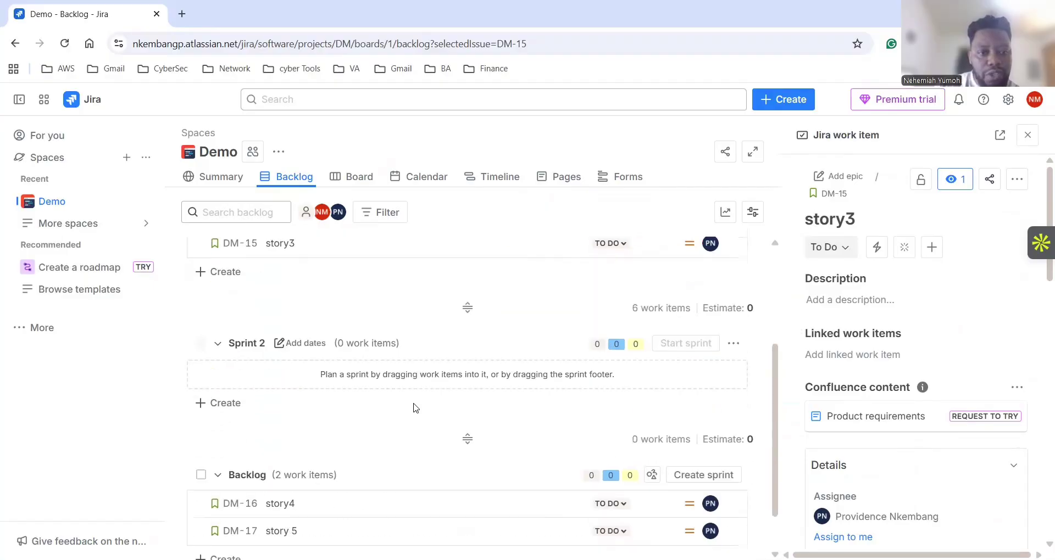
pyautogui.moveTo(379, 447); pyautogui.dragTo(361, 316)
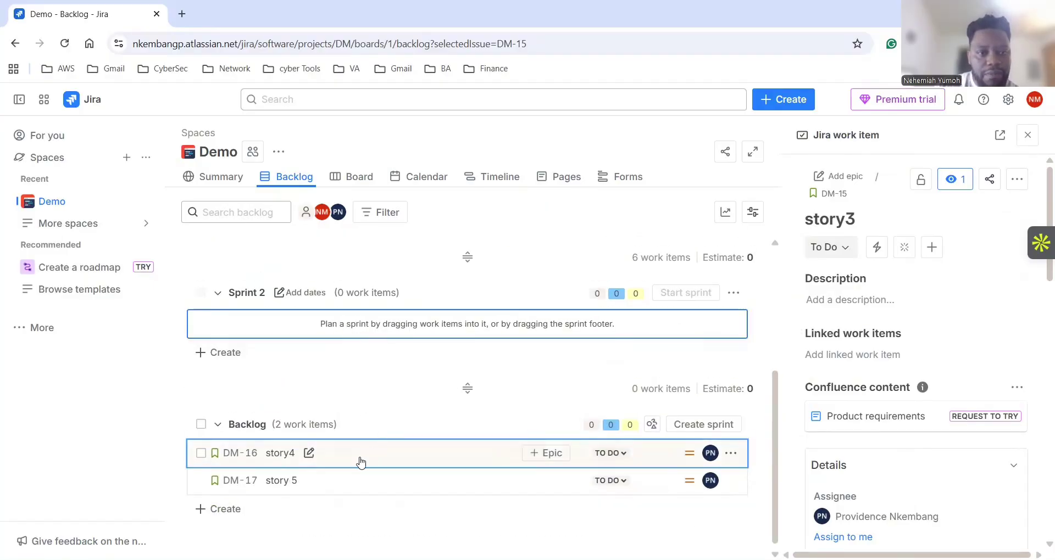
pyautogui.moveTo(361, 460); pyautogui.dragTo(330, 320)
pyautogui.moveTo(322, 324); pyautogui.dragTo(323, 326)
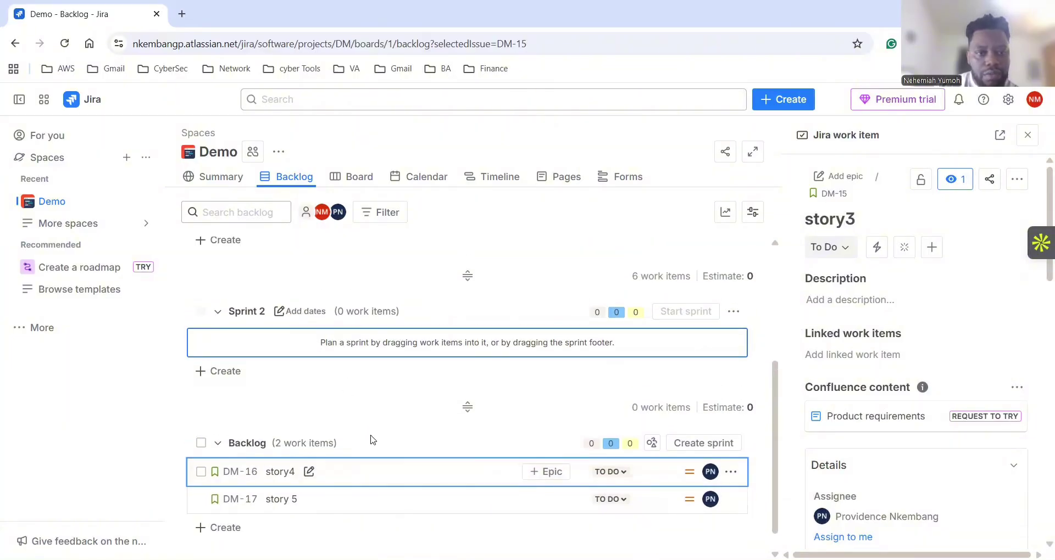
pyautogui.rightClick(386, 471)
pyautogui.moveTo(483, 266)
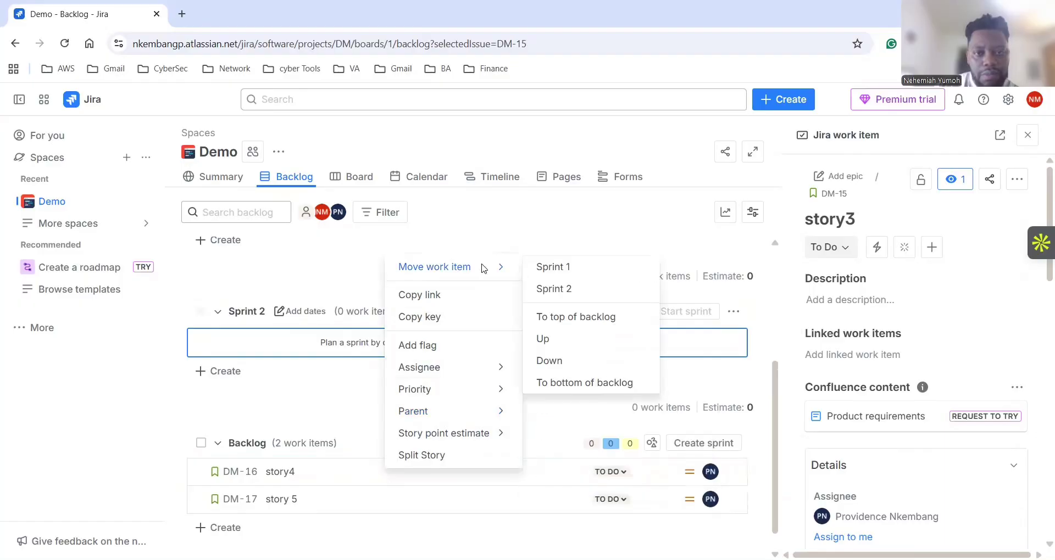
pyautogui.click(550, 289)
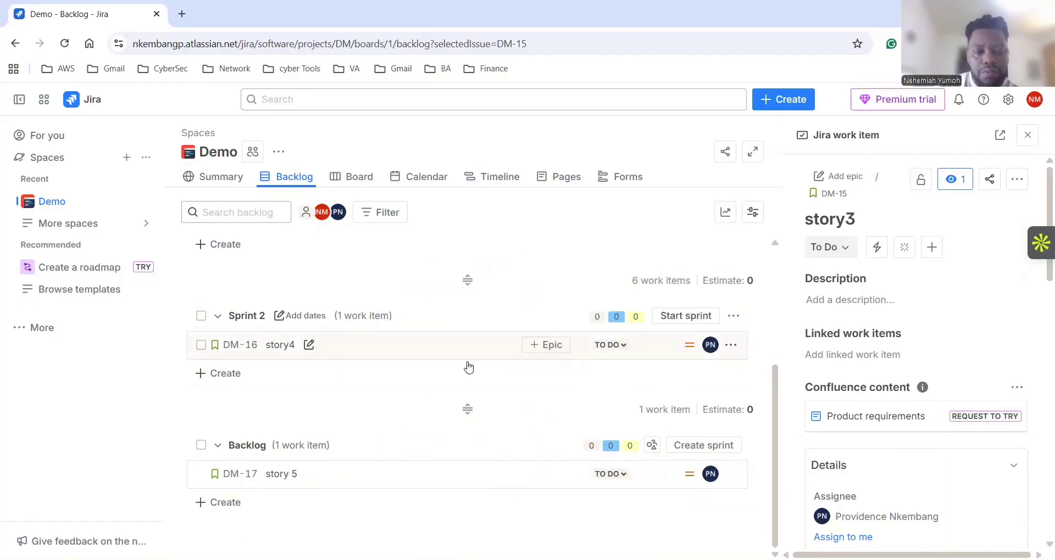
pyautogui.click(1027, 135)
pyautogui.scroll(3, 450, 463)
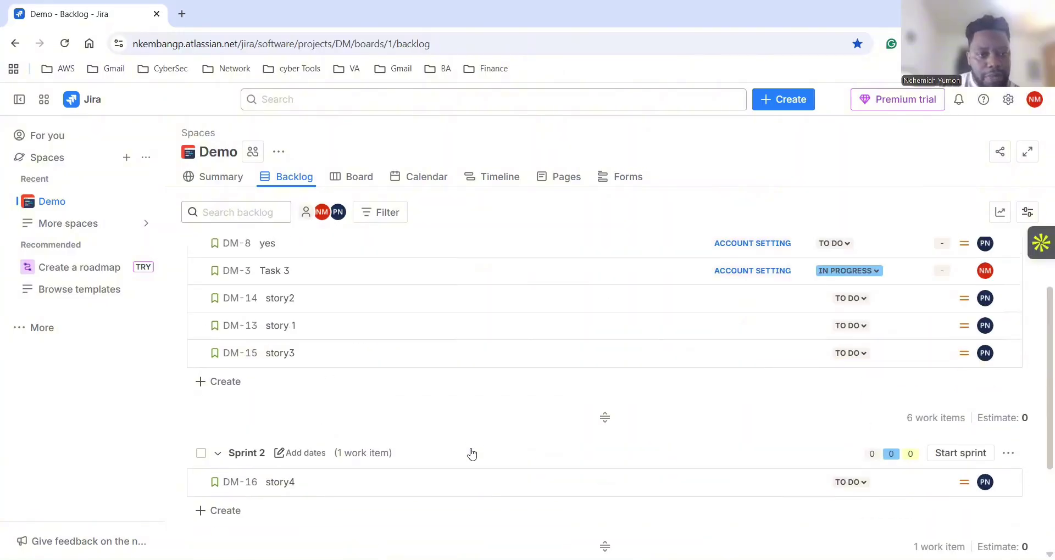
pyautogui.scroll(2, 471, 454)
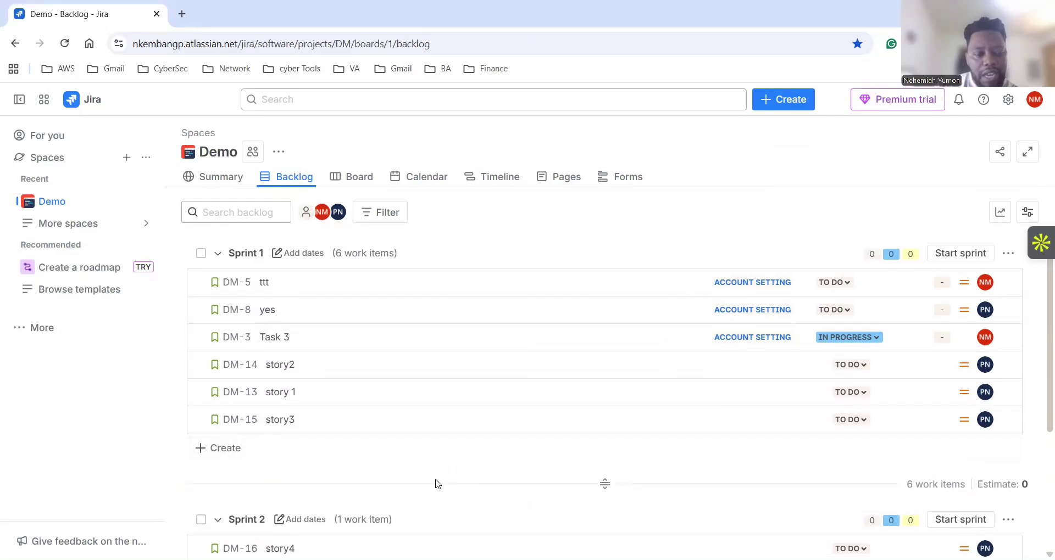
pyautogui.scroll(-4, 396, 467)
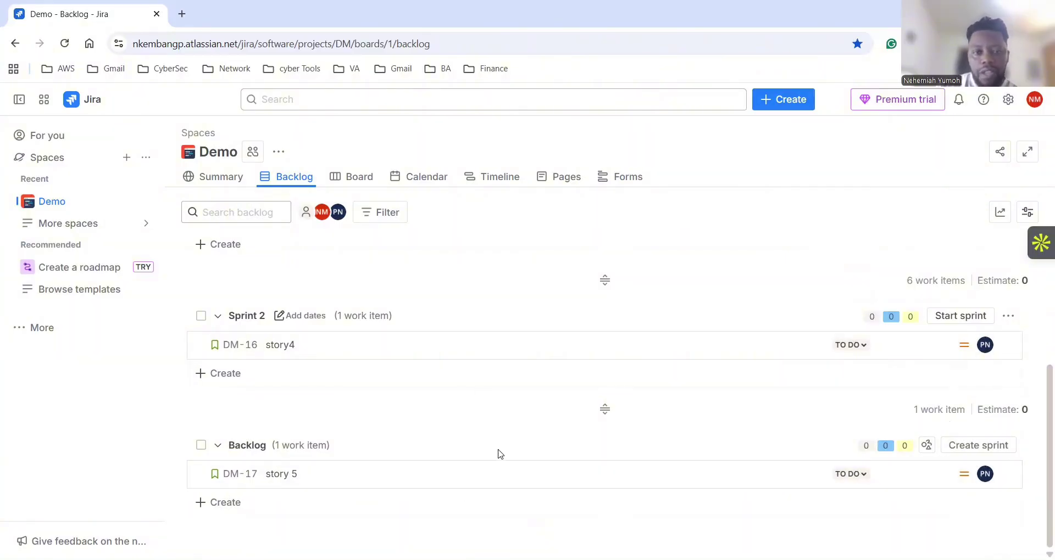
pyautogui.scroll(3, 498, 448)
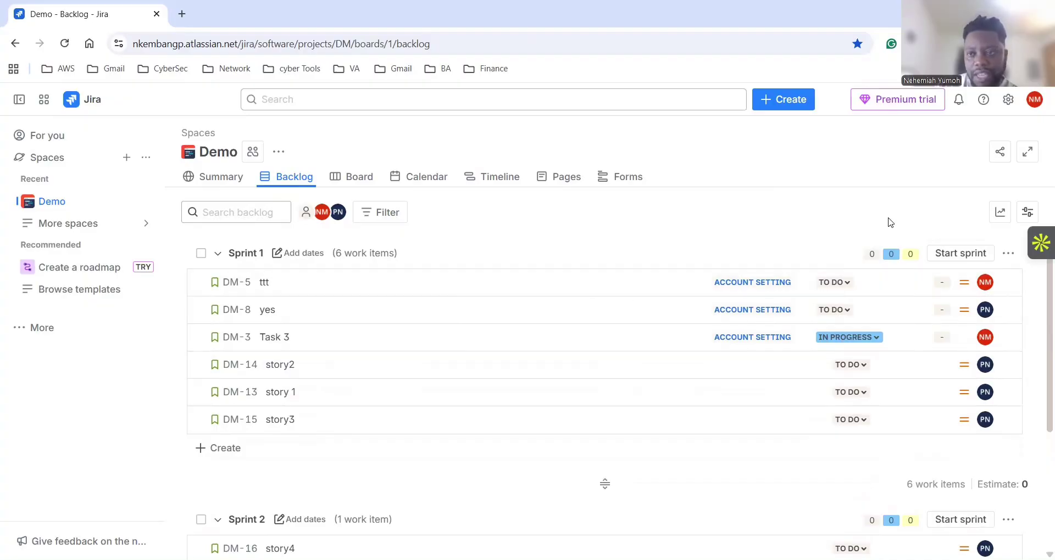
pyautogui.click(1027, 212)
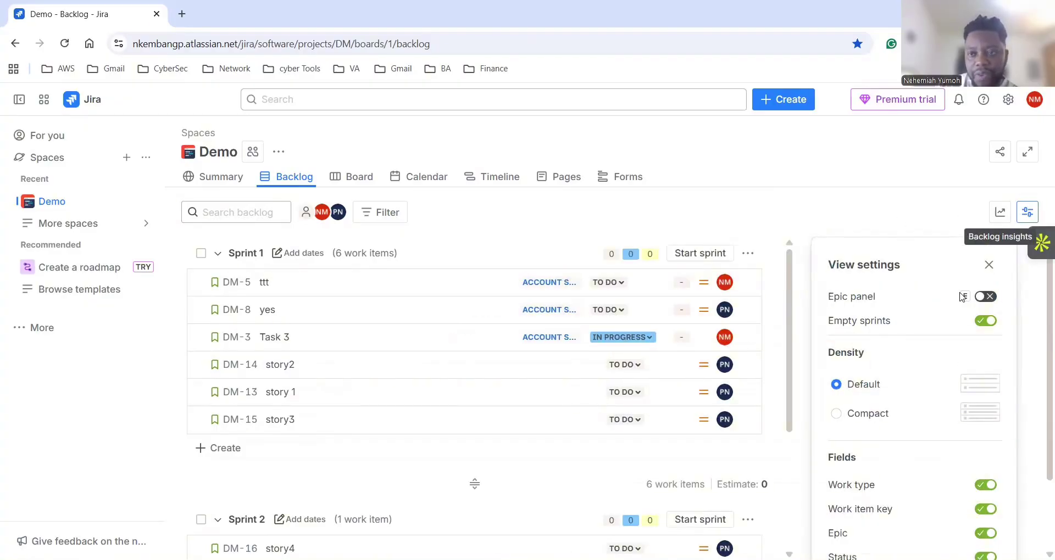
pyautogui.click(986, 297)
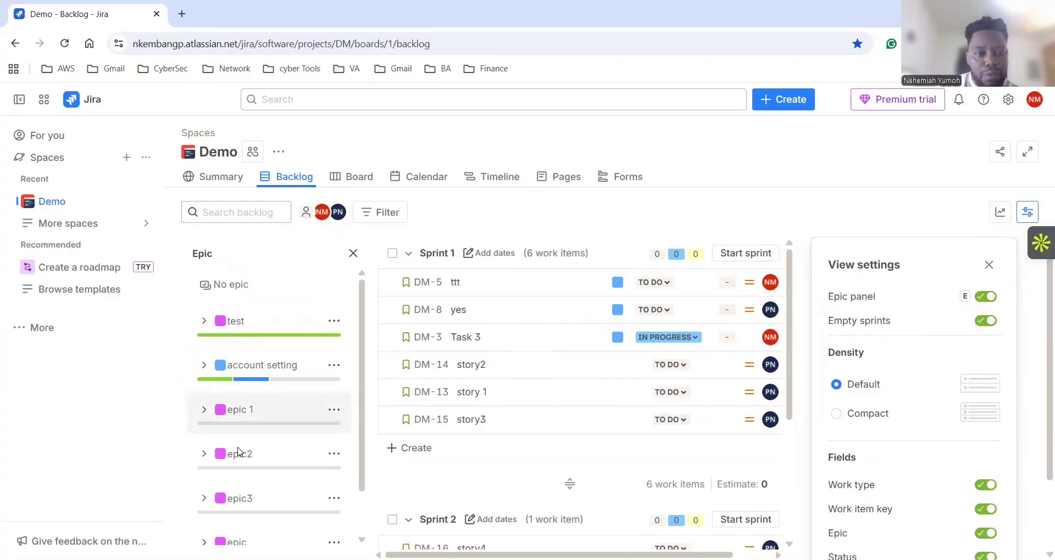
pyautogui.scroll(2, 236, 483)
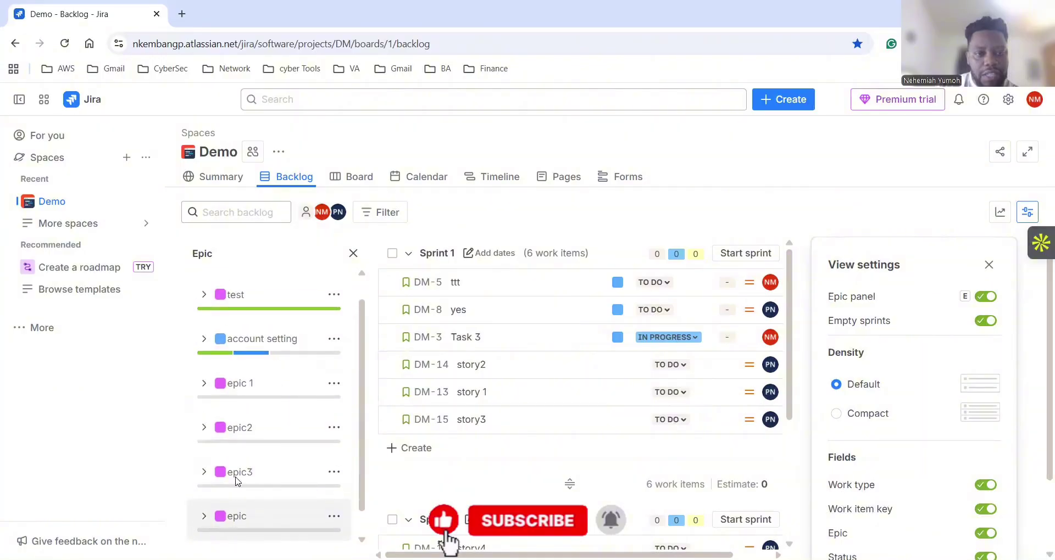
pyautogui.scroll(-2, 240, 440)
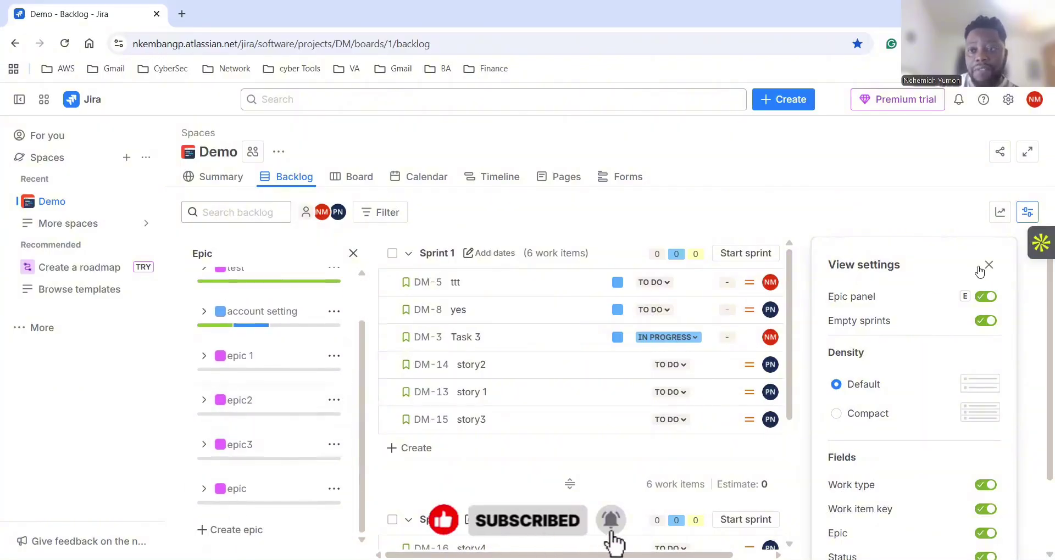
pyautogui.click(990, 266)
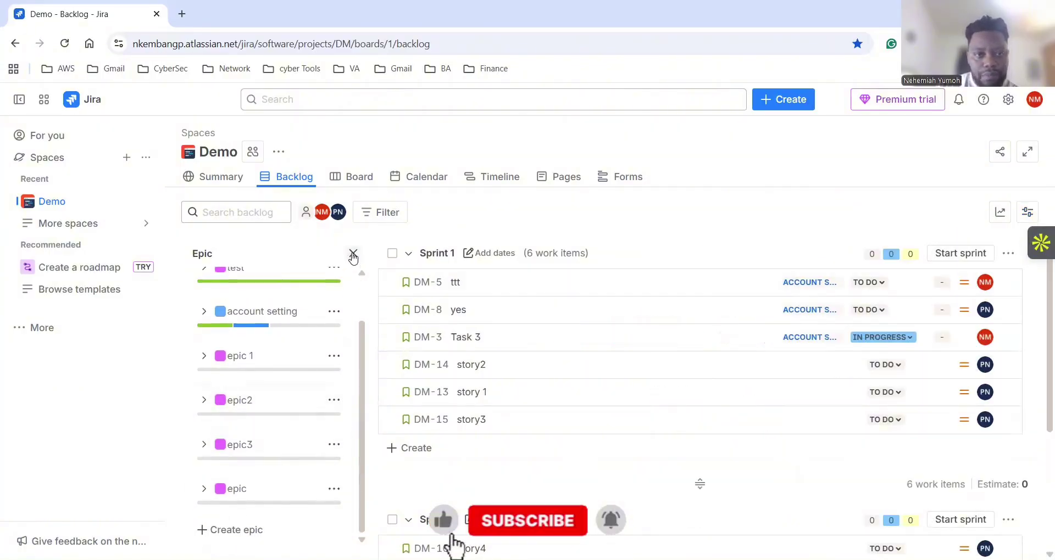
pyautogui.click(354, 253)
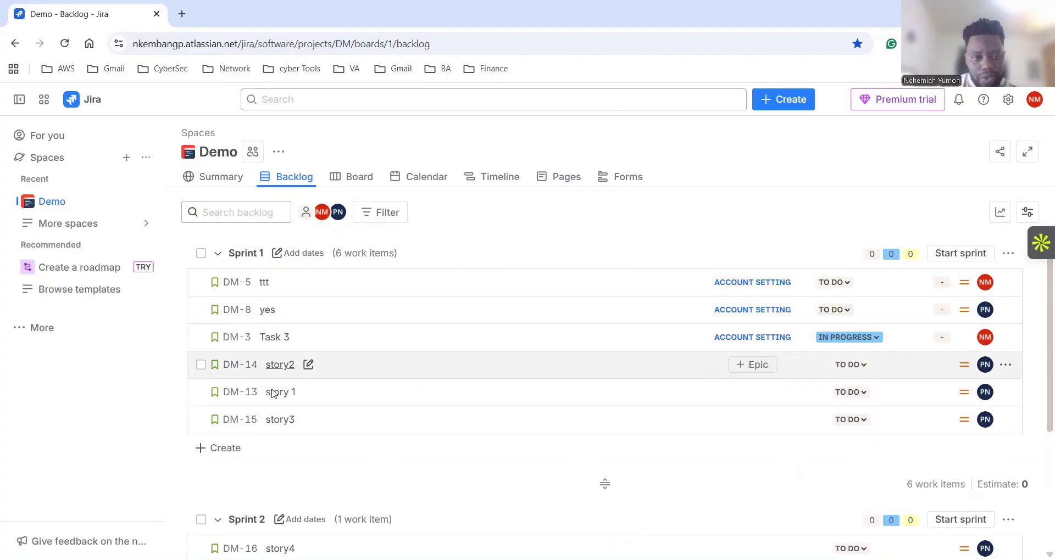
# Assign story2 to DM-10 epic2, story 1 to DM-9 epic 1, and story3 to DM-11 epic3.
pyautogui.moveTo(277, 423); pyautogui.dragTo(278, 407)
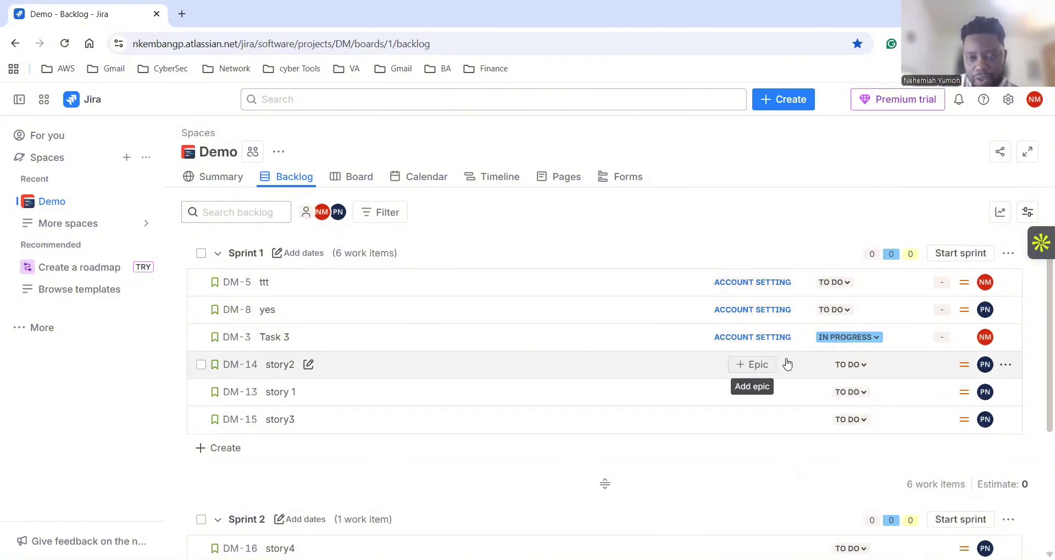
pyautogui.click(754, 371)
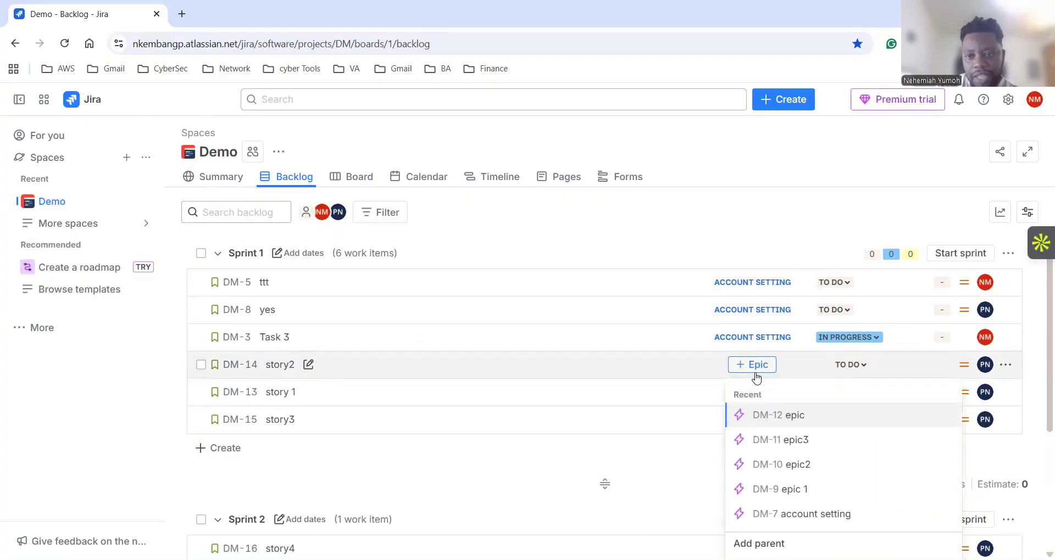
pyautogui.click(800, 465)
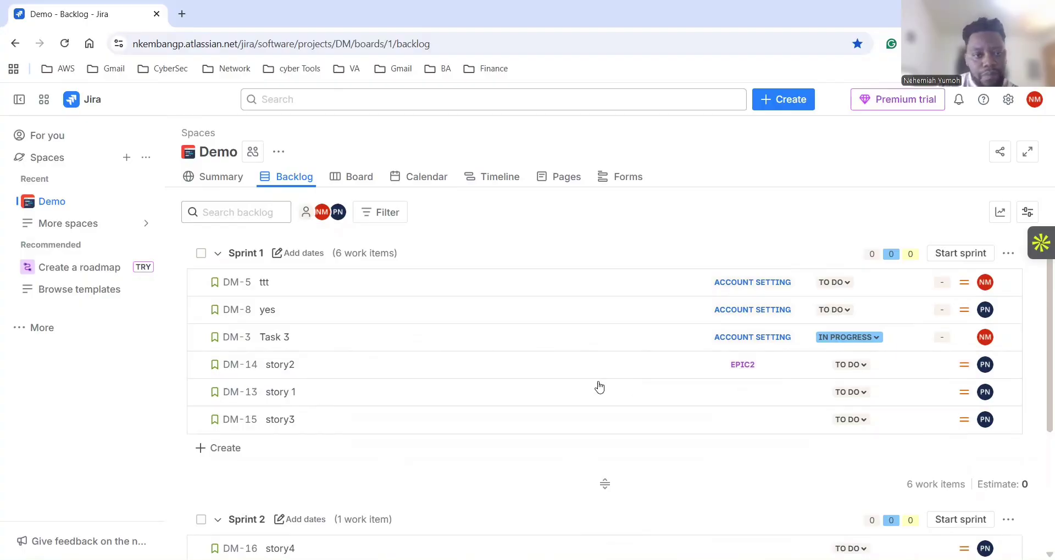
pyautogui.click(757, 393)
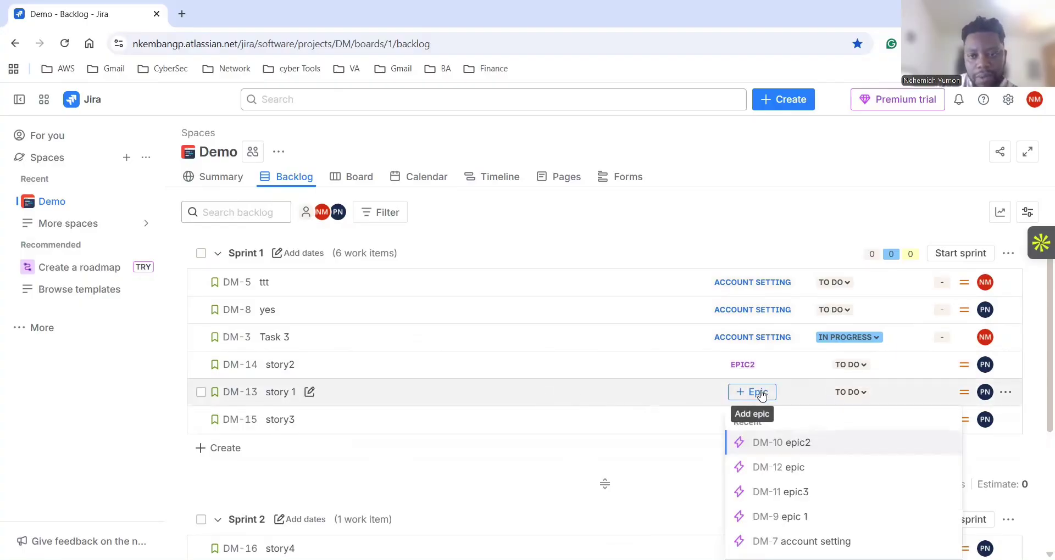
pyautogui.click(781, 519)
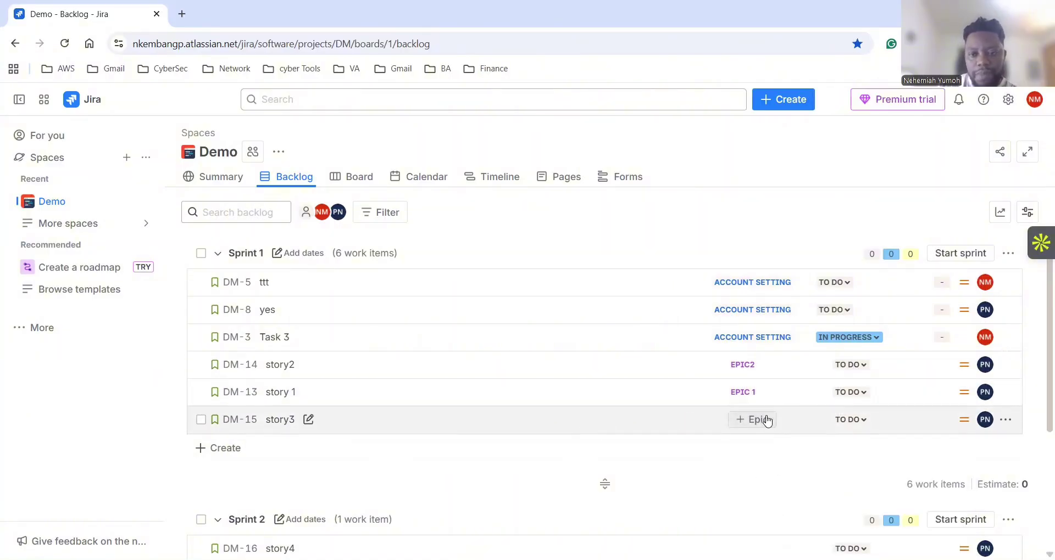
pyautogui.click(767, 421)
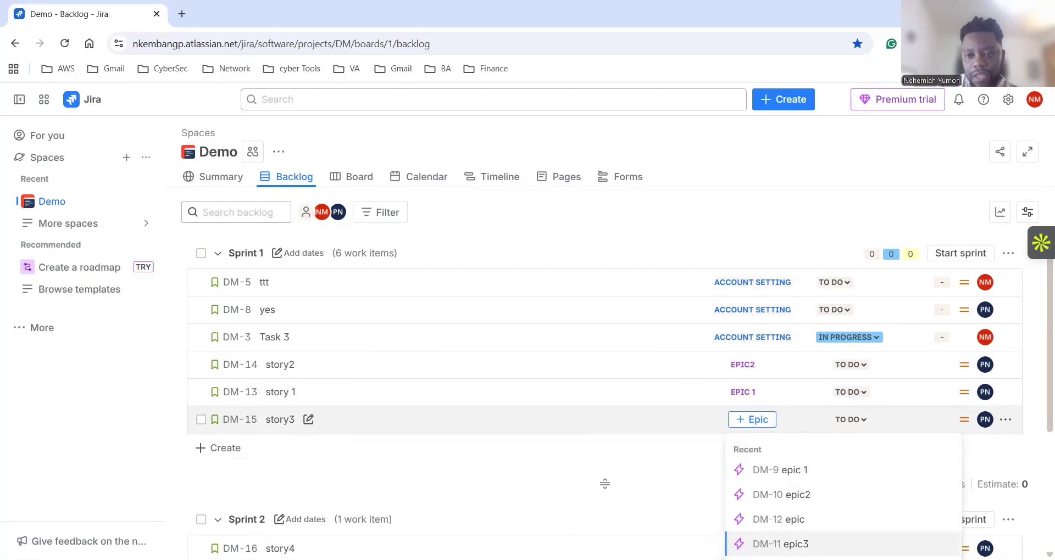
pyautogui.click(780, 544)
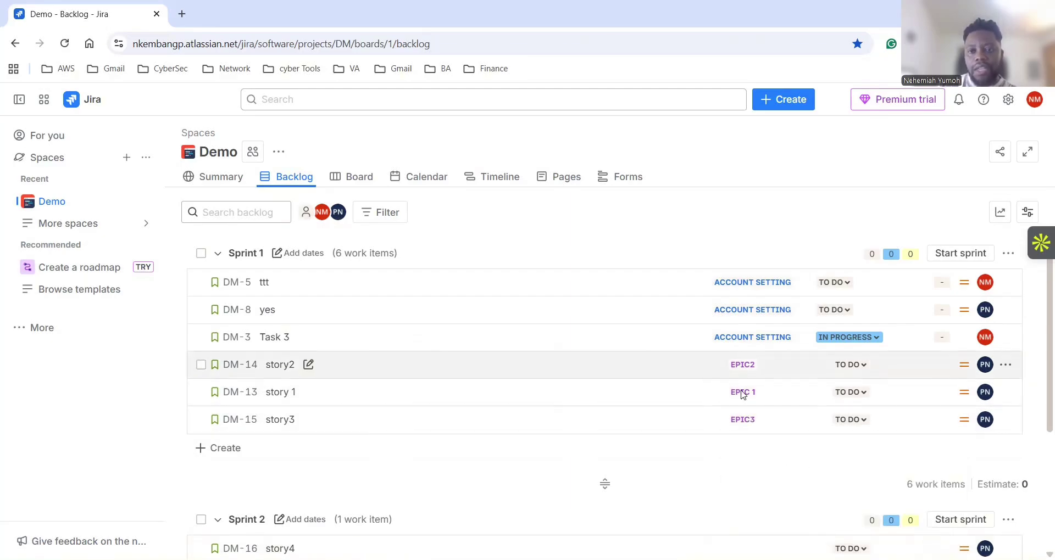
# Turn on the Epic panel, filter the backlog to epic 1, and expand epic 1's dates.
pyautogui.click(1022, 218)
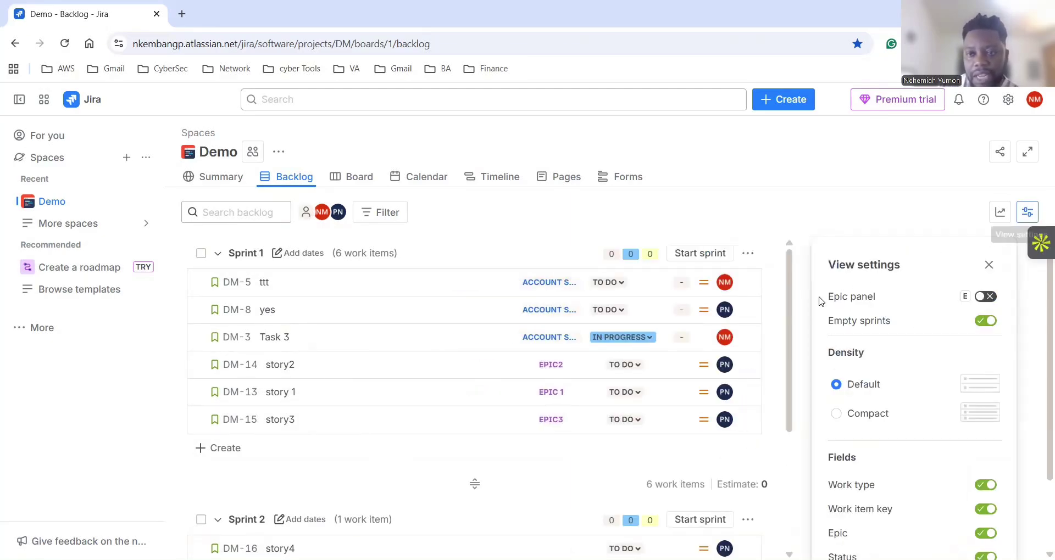
pyautogui.click(983, 298)
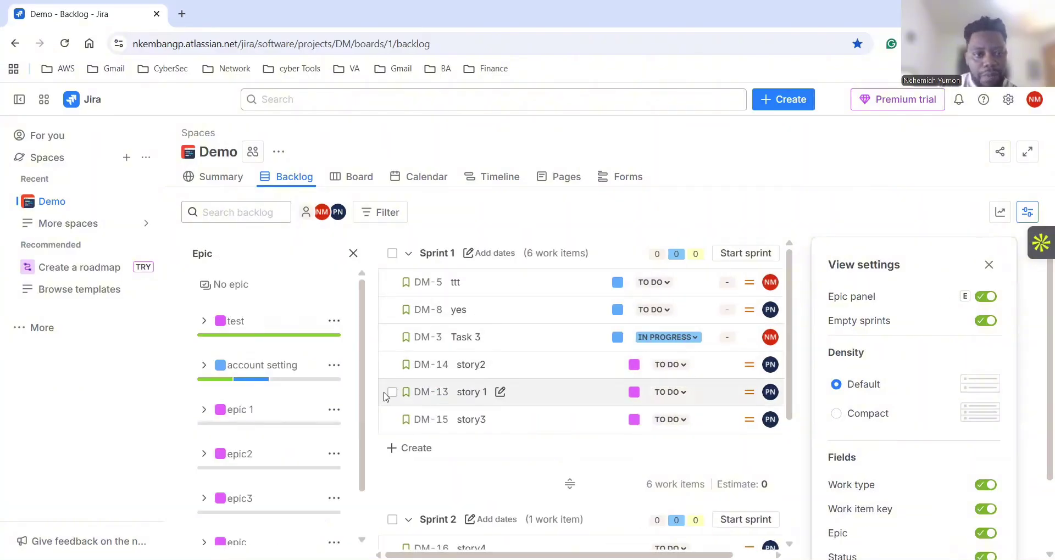
pyautogui.rightClick(336, 411)
pyautogui.click(336, 412)
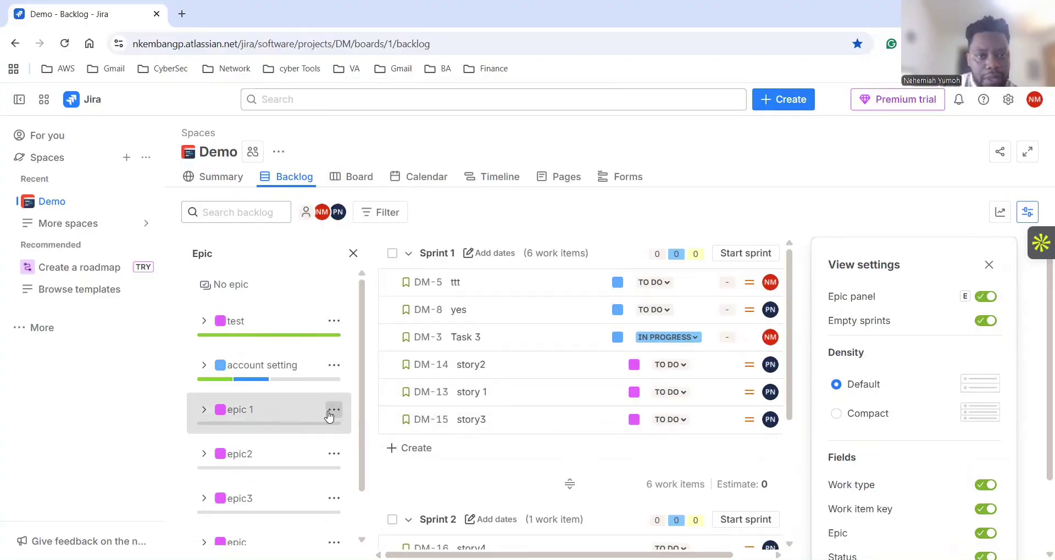
pyautogui.click(331, 413)
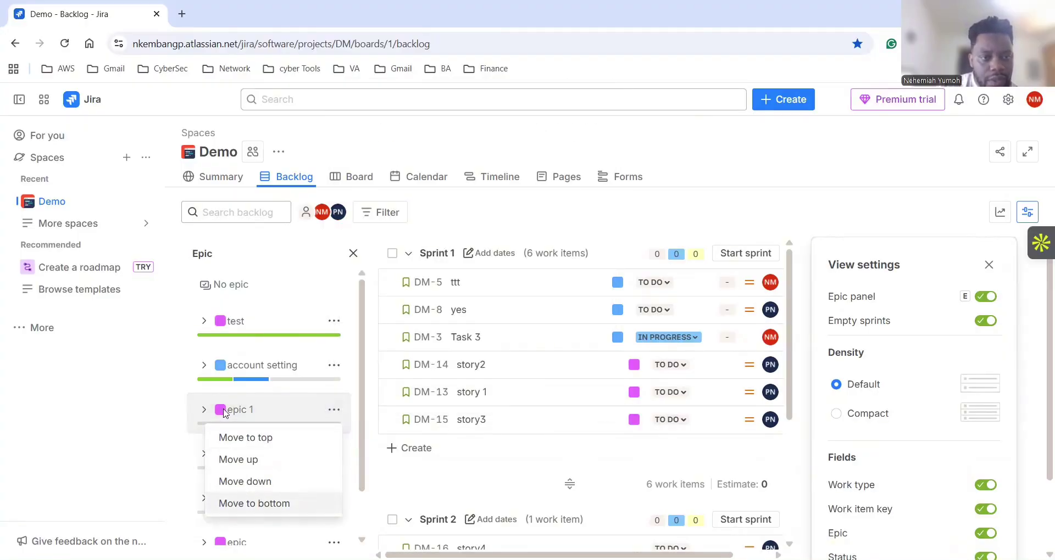
pyautogui.click(226, 412)
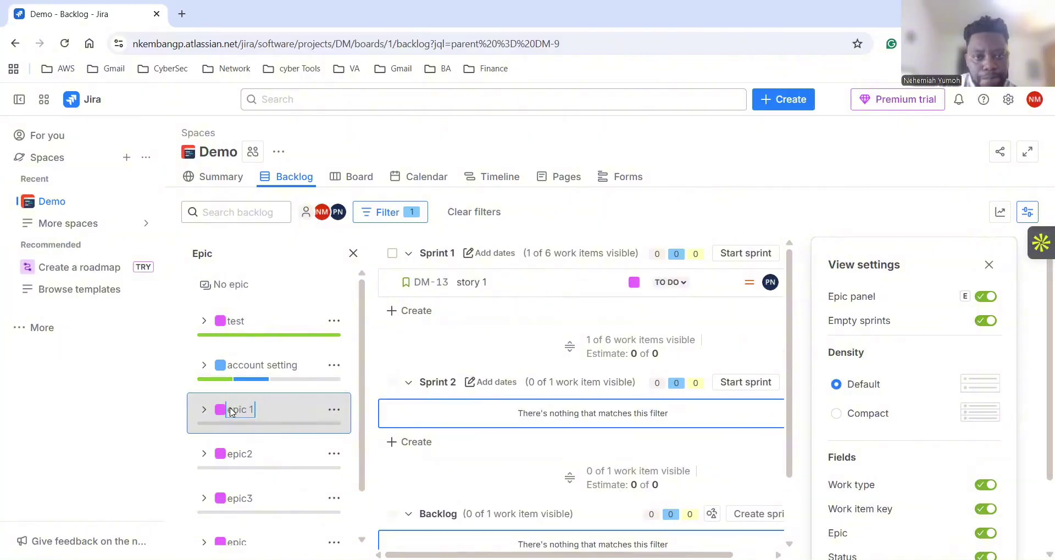
pyautogui.click(988, 265)
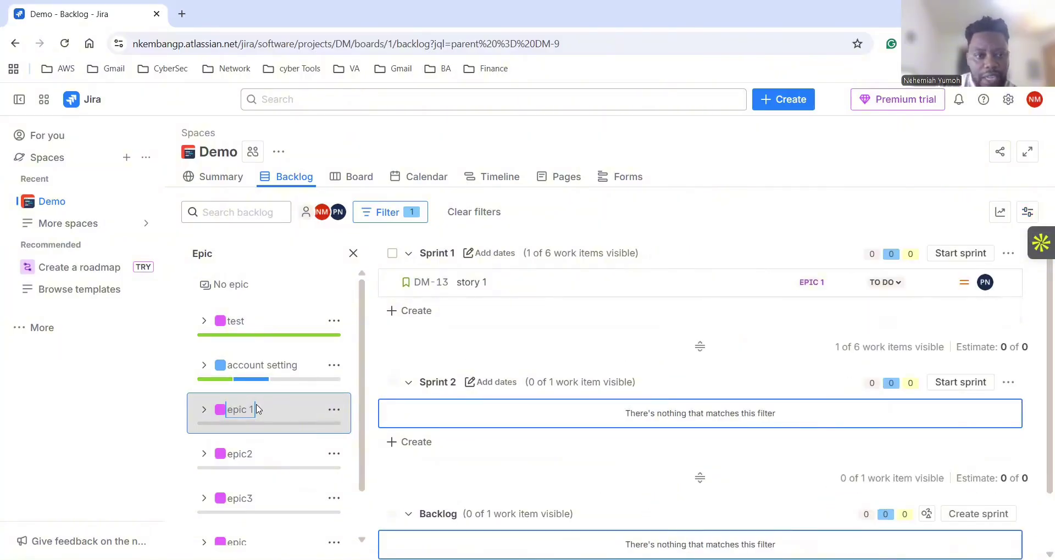
pyautogui.doubleClick(237, 412)
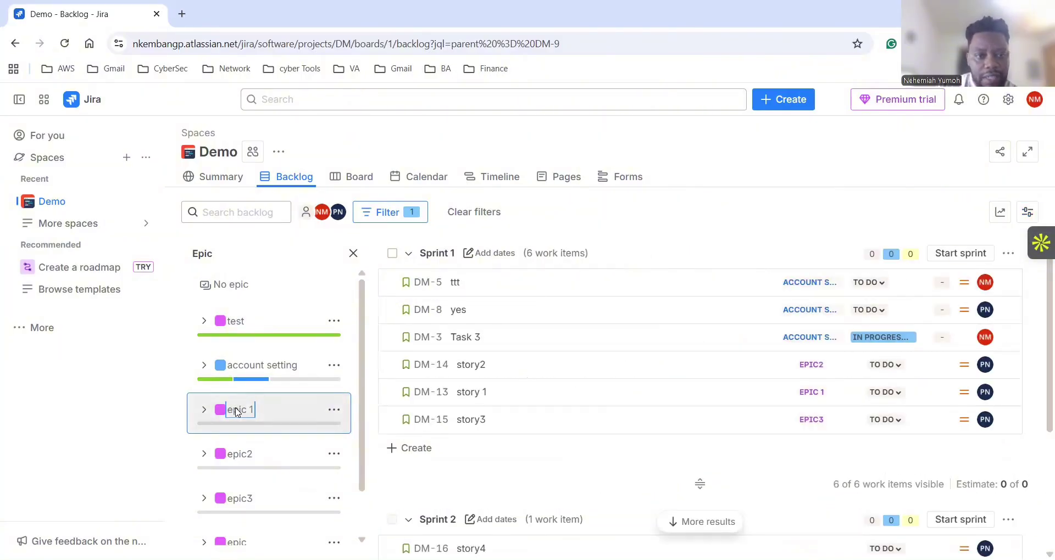
pyautogui.click(205, 415)
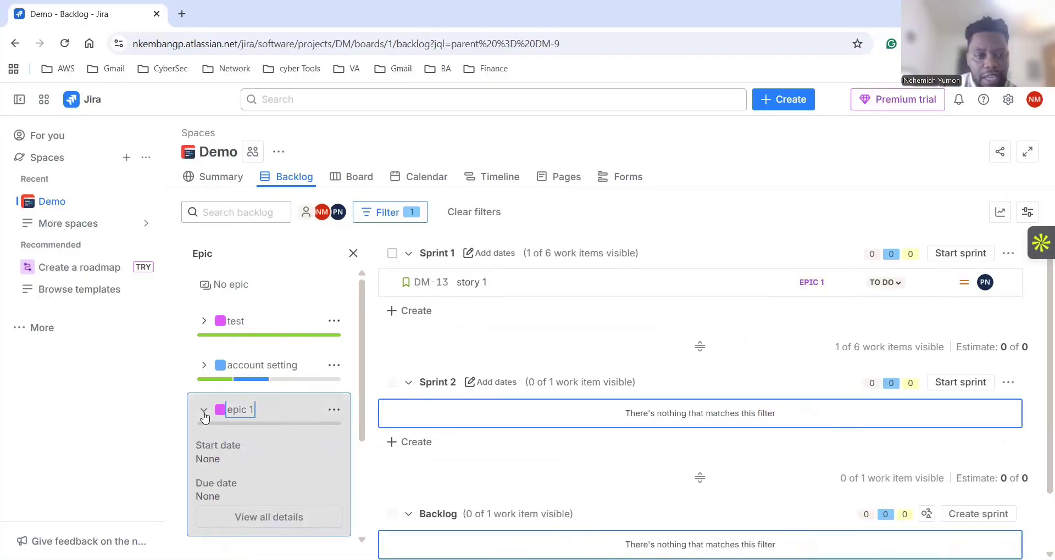
# Rename epic 1 to 'account login' in its details panel.
pyautogui.click(264, 527)
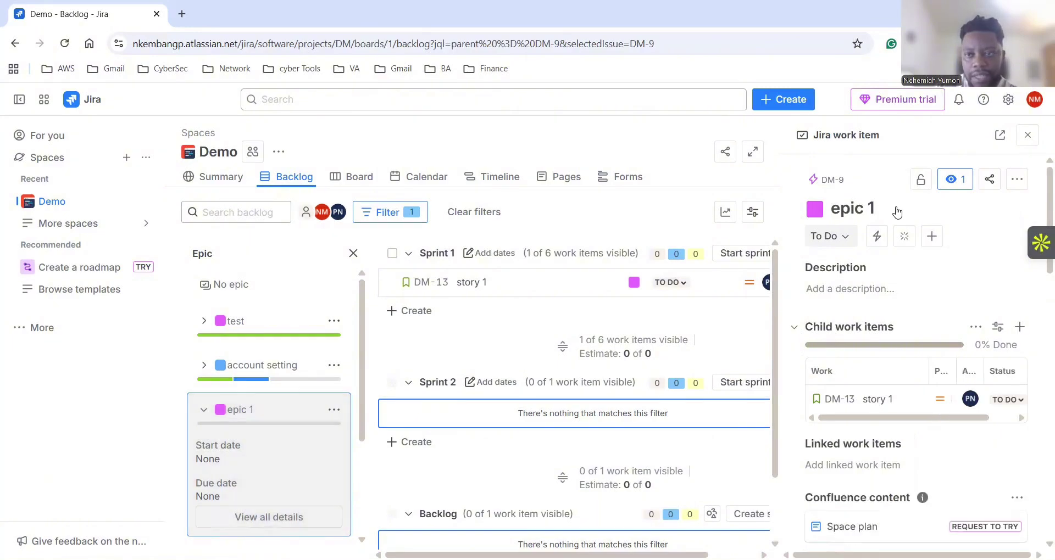
pyautogui.click(861, 207)
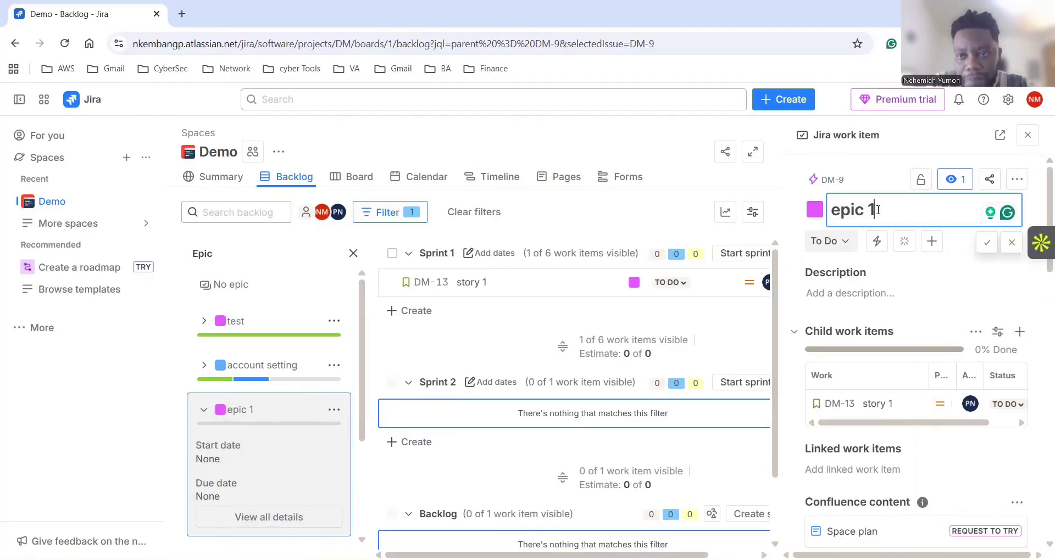
pyautogui.press('BackSpace')
pyautogui.press('BackSpace')
pyautogui.press('BackSpace')
pyautogui.press('BackSpace')
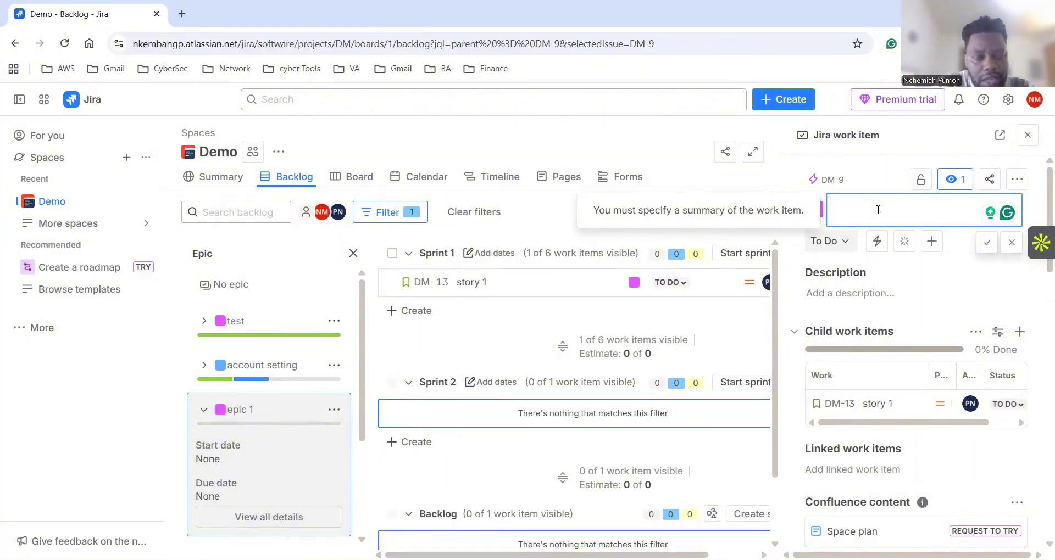
pyautogui.write('acc')
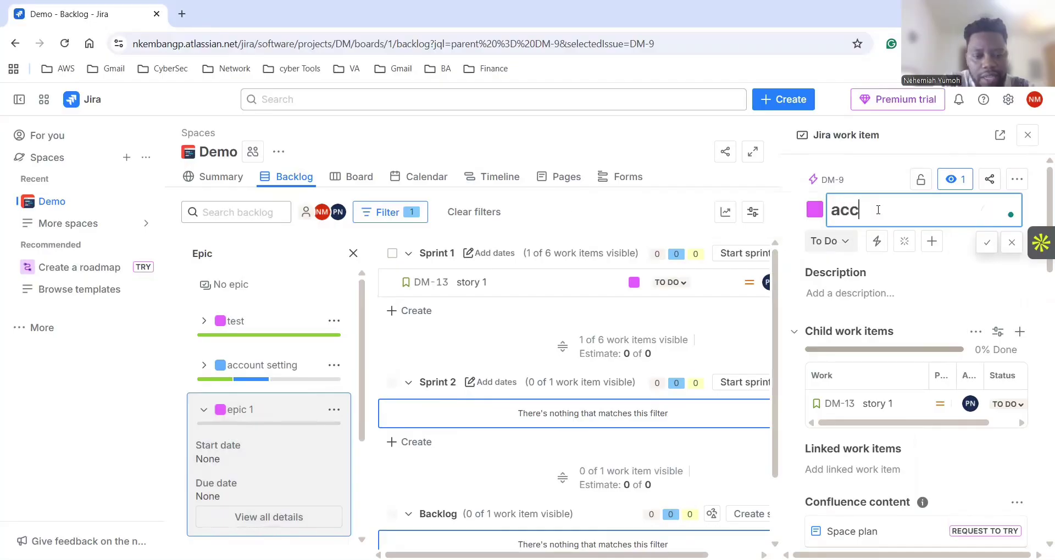
pyautogui.write('ount login')
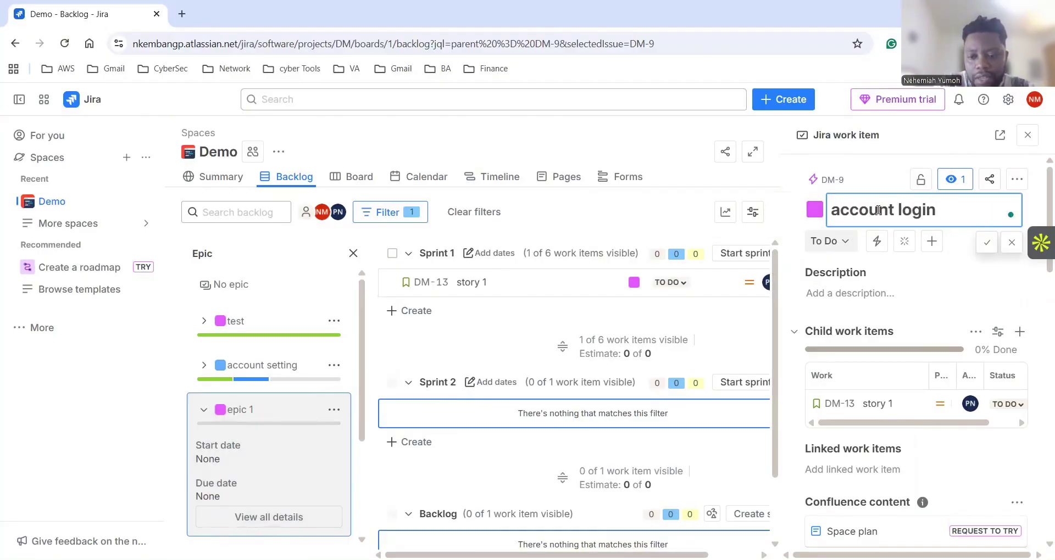
pyautogui.press('Return')
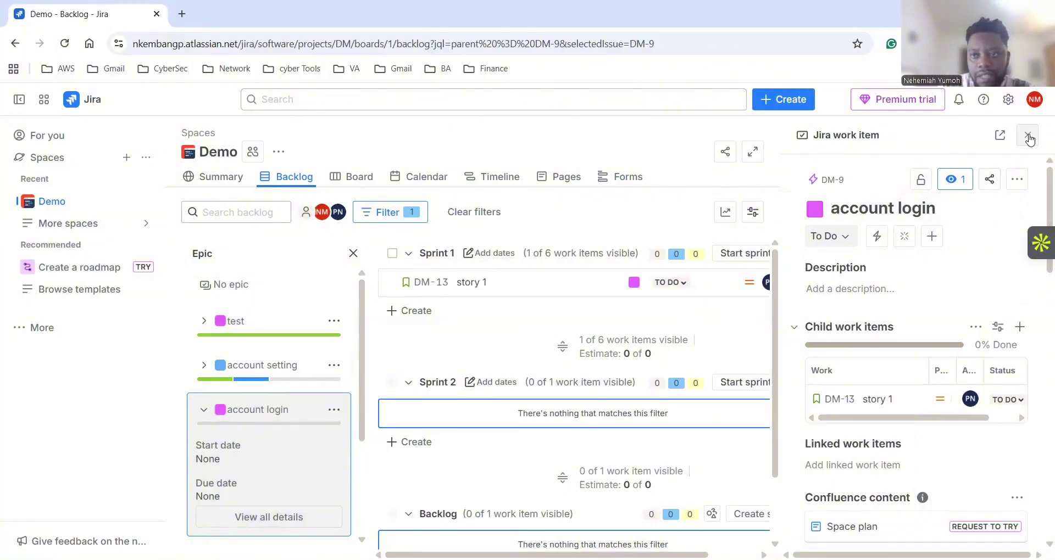
# Close the epic details and Epic panel, then clear the backlog filter.
pyautogui.click(1027, 135)
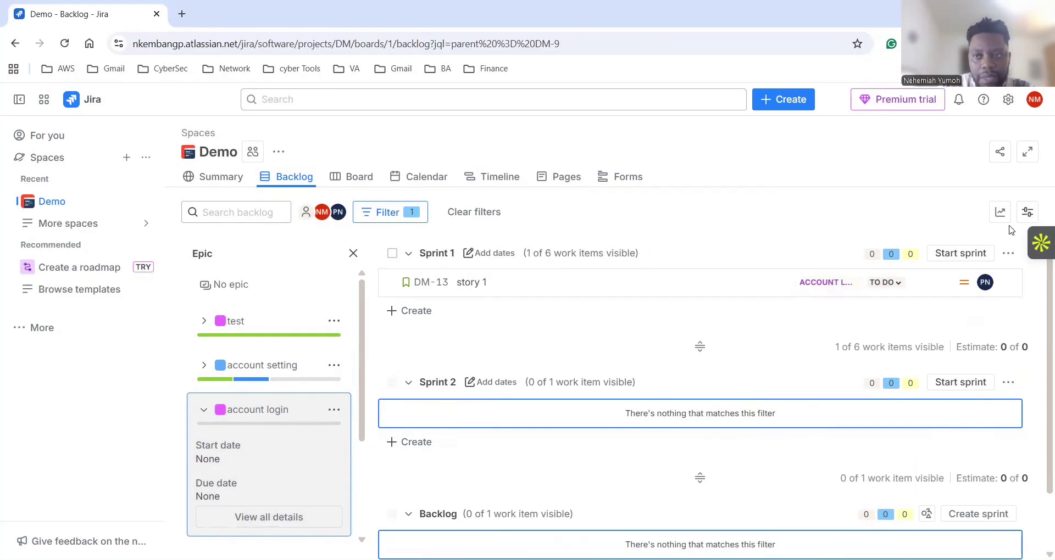
pyautogui.click(353, 253)
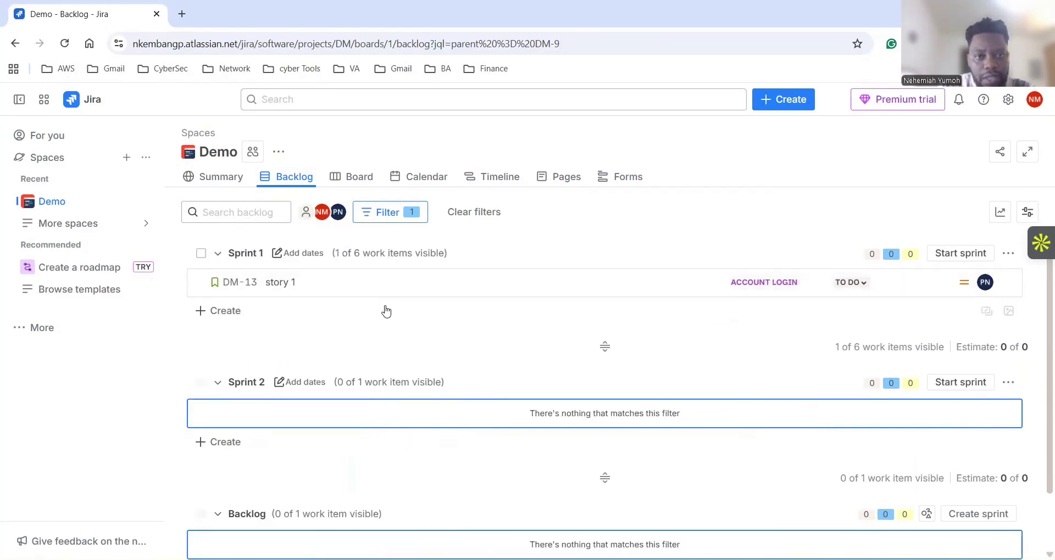
pyautogui.scroll(-3, 637, 357)
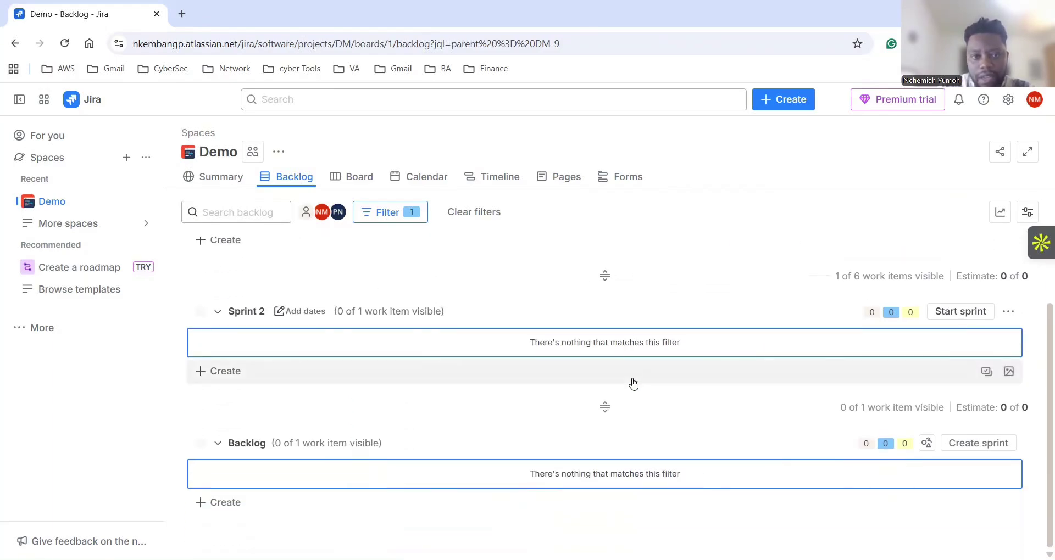
pyautogui.scroll(3, 582, 357)
pyautogui.click(218, 255)
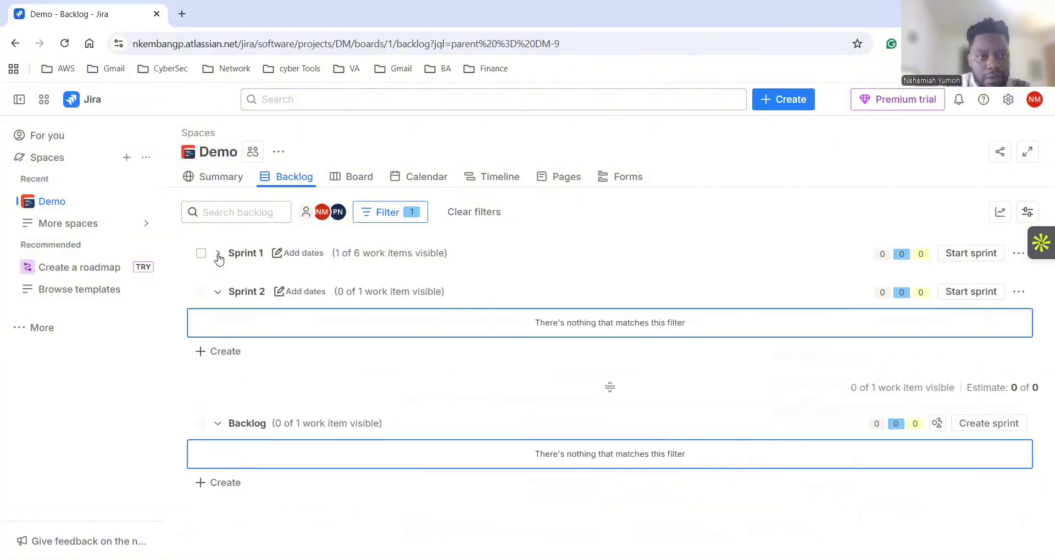
pyautogui.click(218, 255)
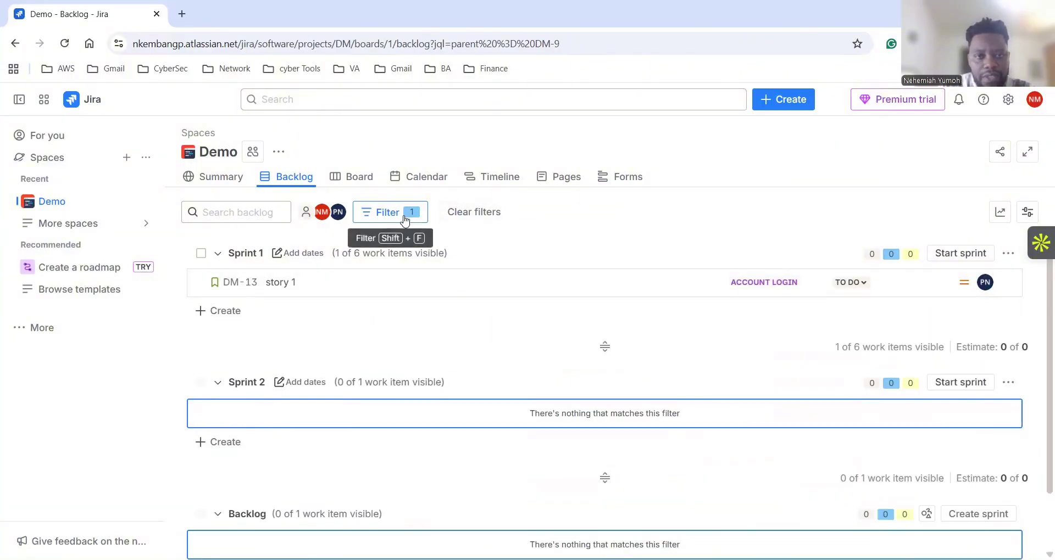
pyautogui.click(468, 214)
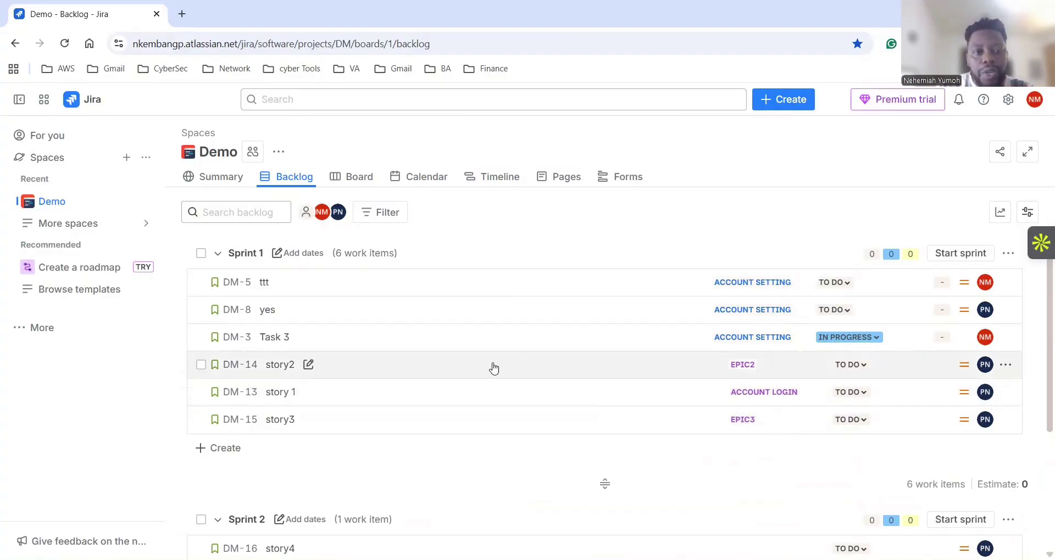
pyautogui.scroll(-4, 736, 412)
pyautogui.scroll(4, 737, 411)
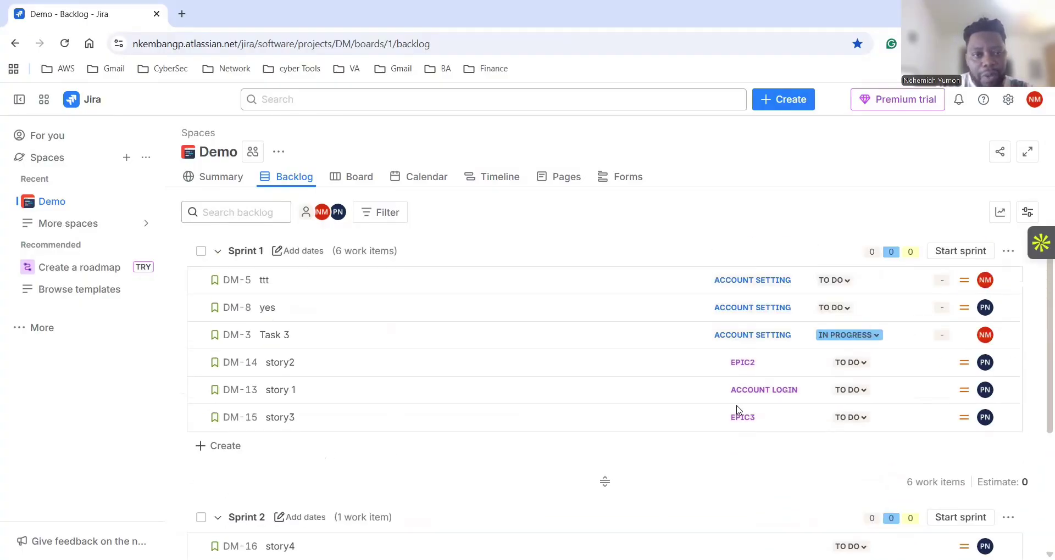
pyautogui.scroll(-3, 738, 411)
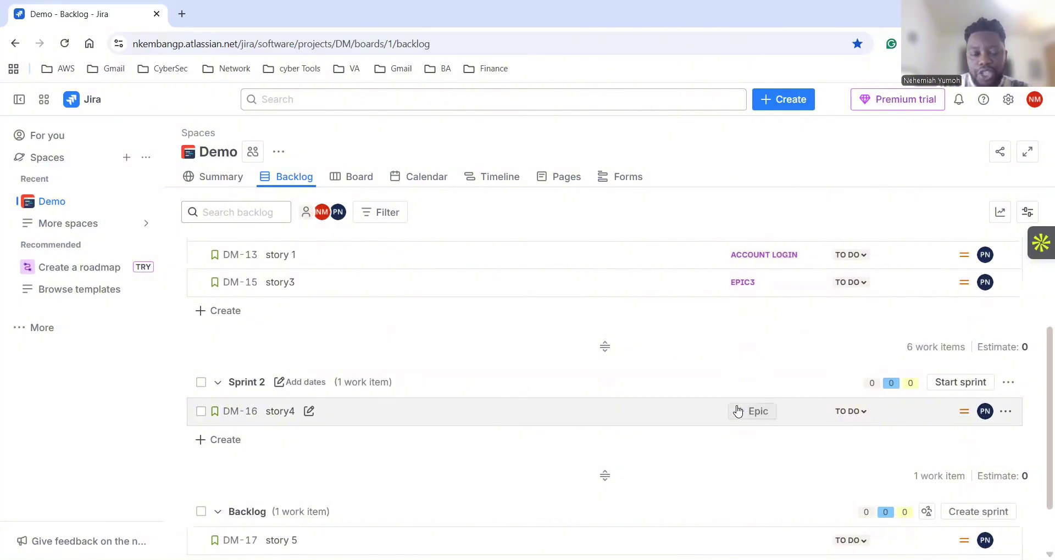
pyautogui.scroll(-1, 737, 411)
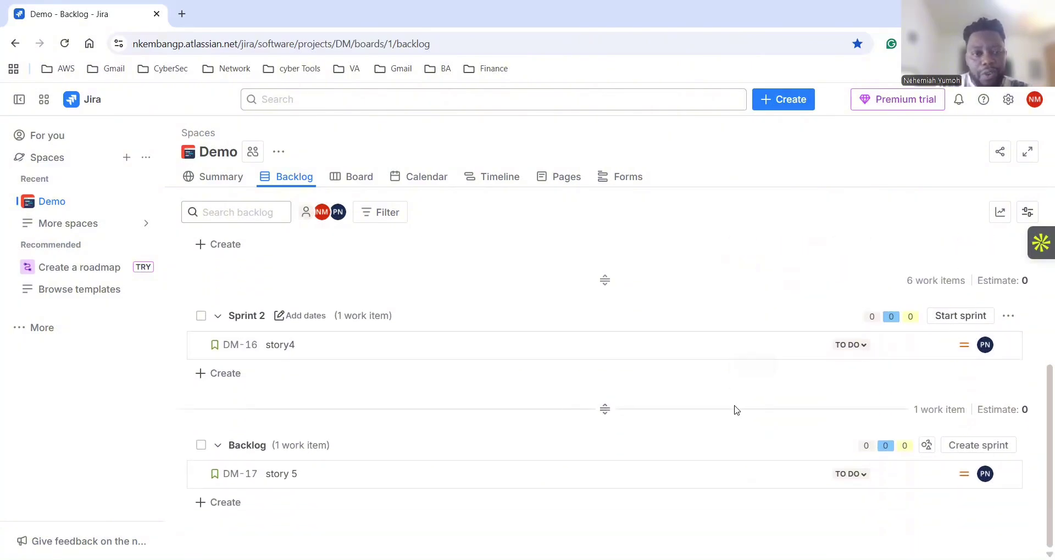
pyautogui.scroll(3, 736, 411)
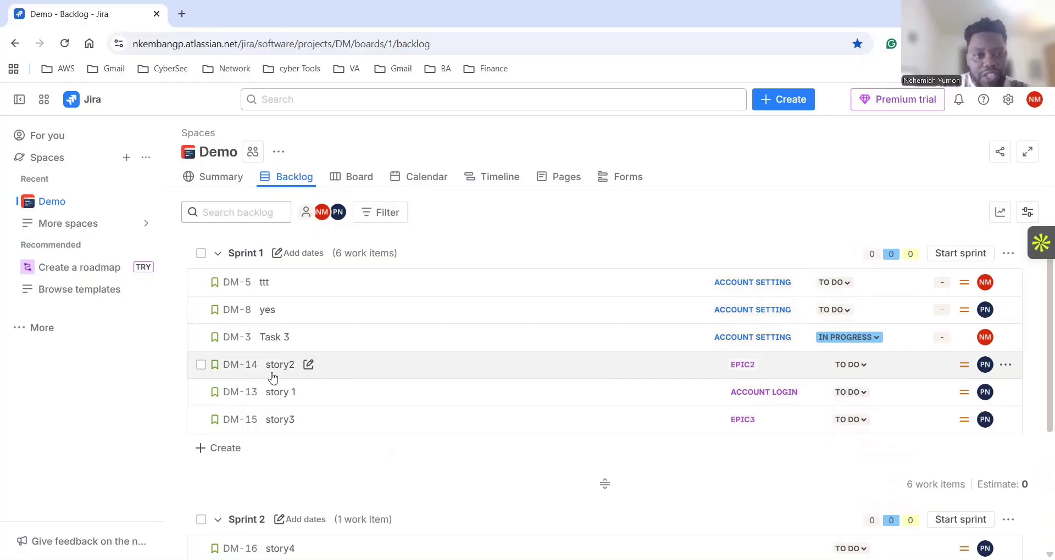
# Turn on the Epic panel and open the full details of DM-10 epic2.
pyautogui.click(1027, 212)
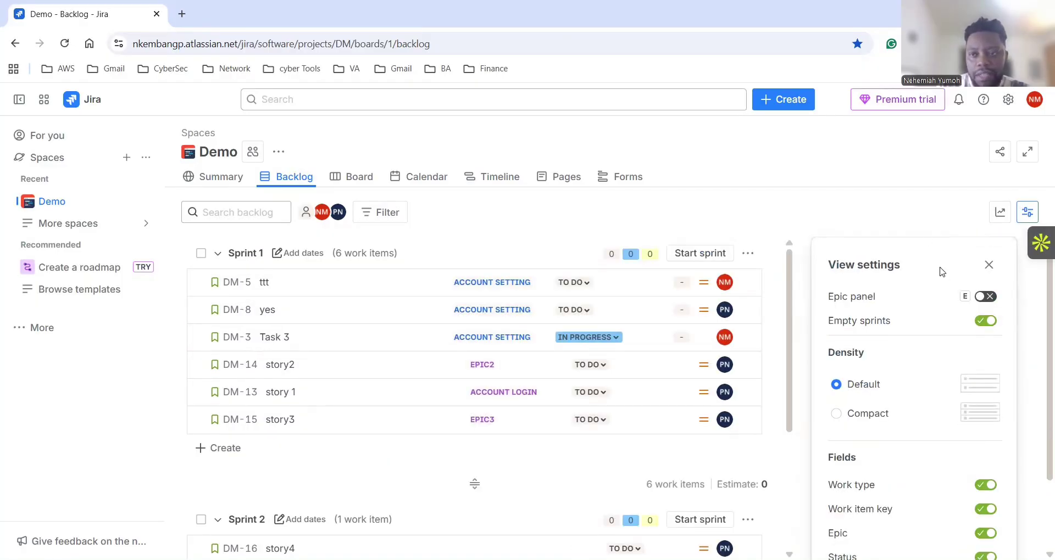
pyautogui.click(986, 297)
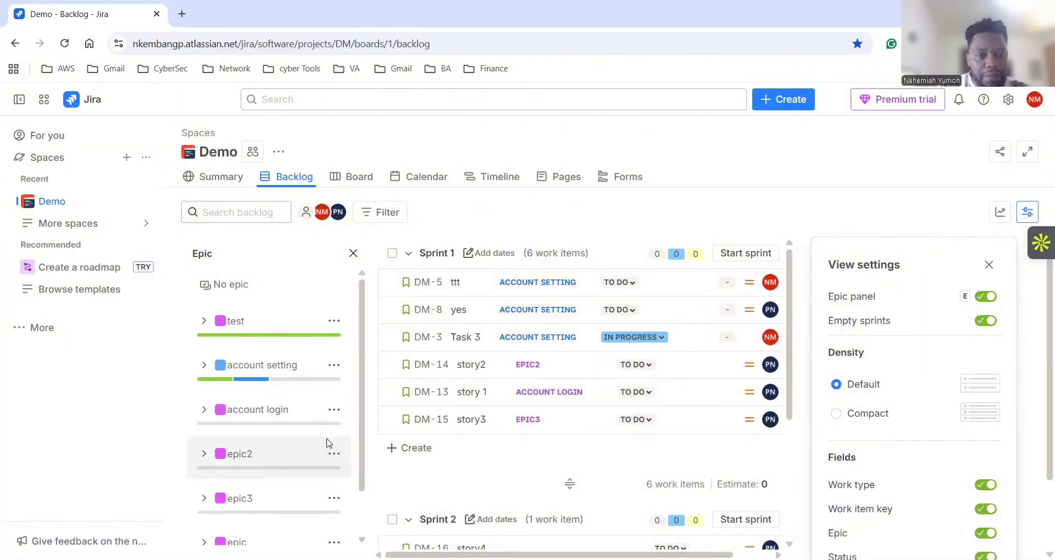
pyautogui.scroll(-1, 360, 440)
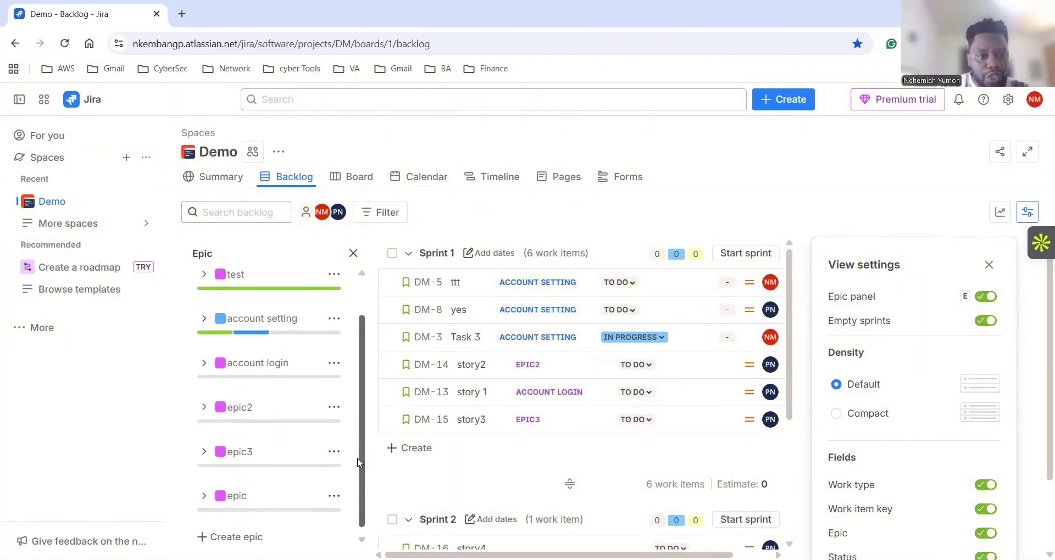
pyautogui.click(207, 409)
pyautogui.click(260, 513)
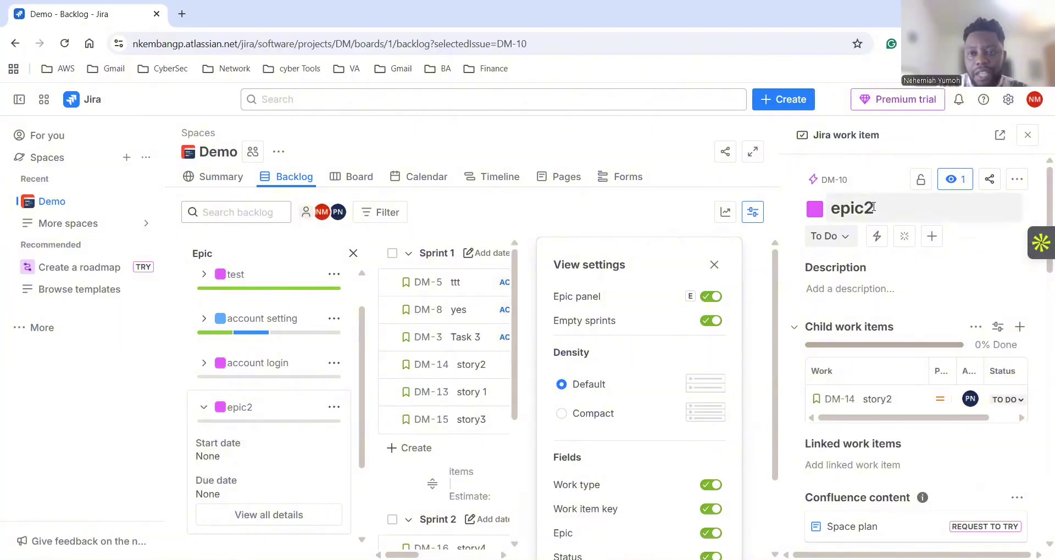
# Retitle epic2 as 'account locked' and close its details panel.
pyautogui.click(873, 207)
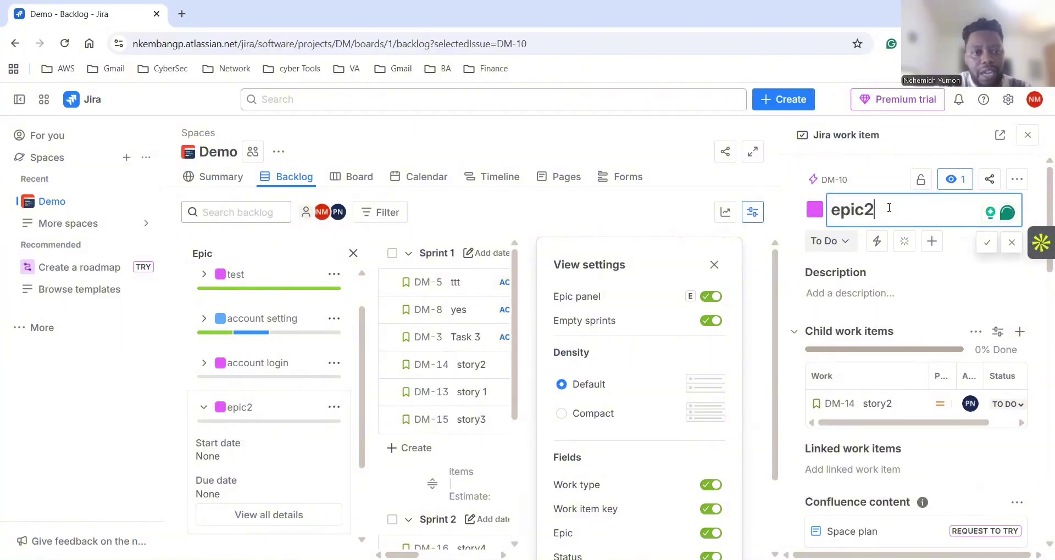
pyautogui.press('BackSpace')
pyautogui.press('BackSpace')
pyautogui.press('BackSpace')
pyautogui.press('BackSpace')
pyautogui.press('BackSpace')
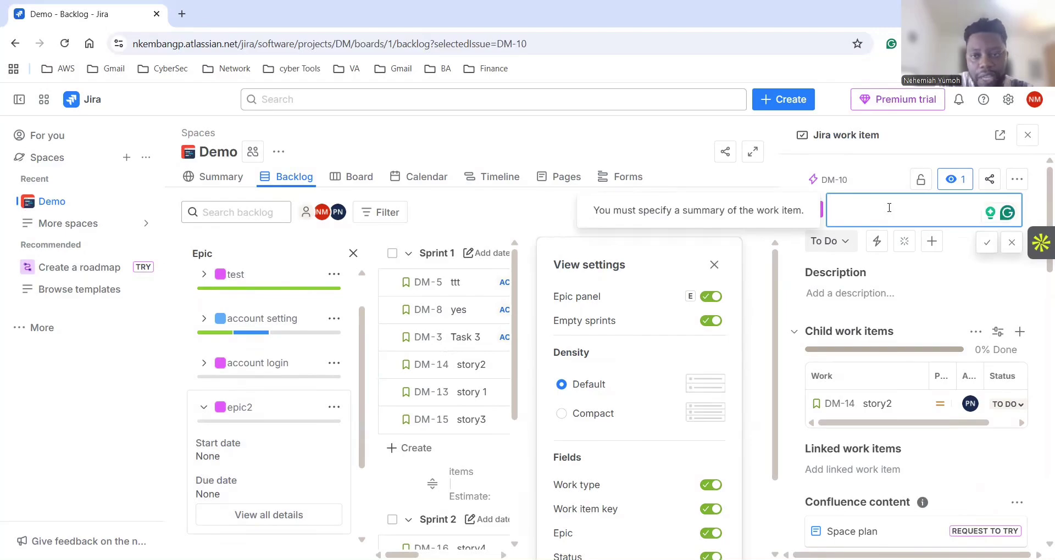
pyautogui.write('co')
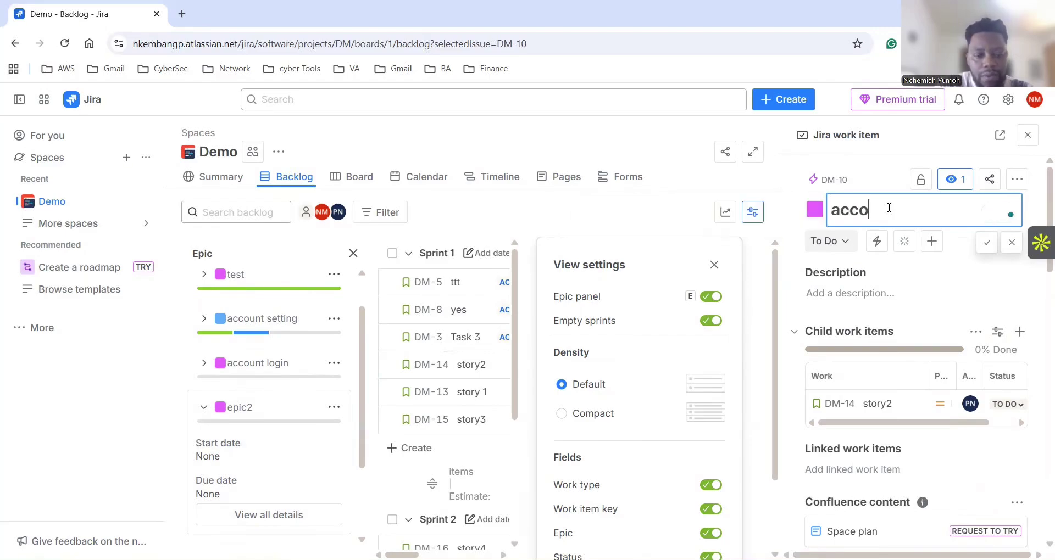
pyautogui.write('unt')
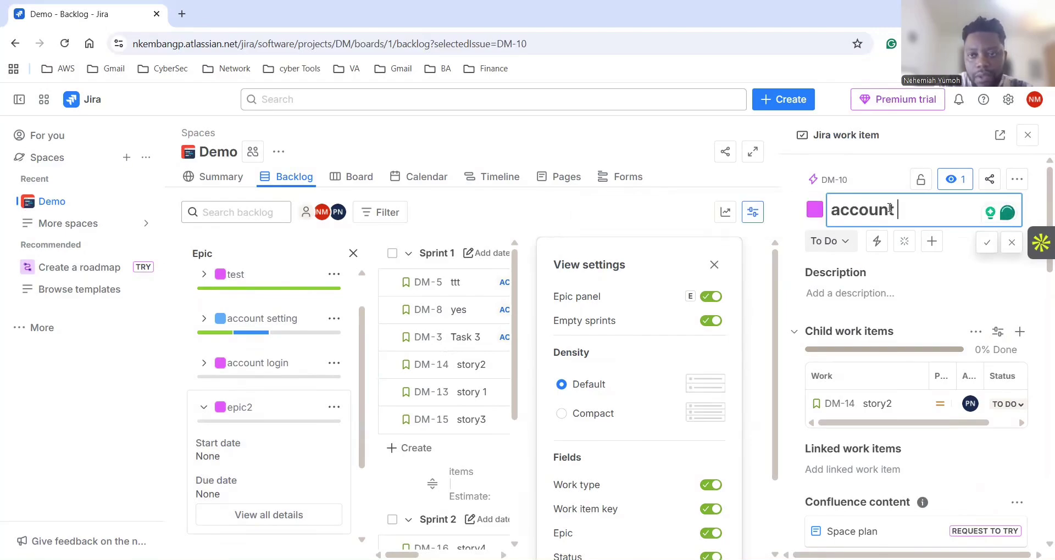
pyautogui.write(' lo')
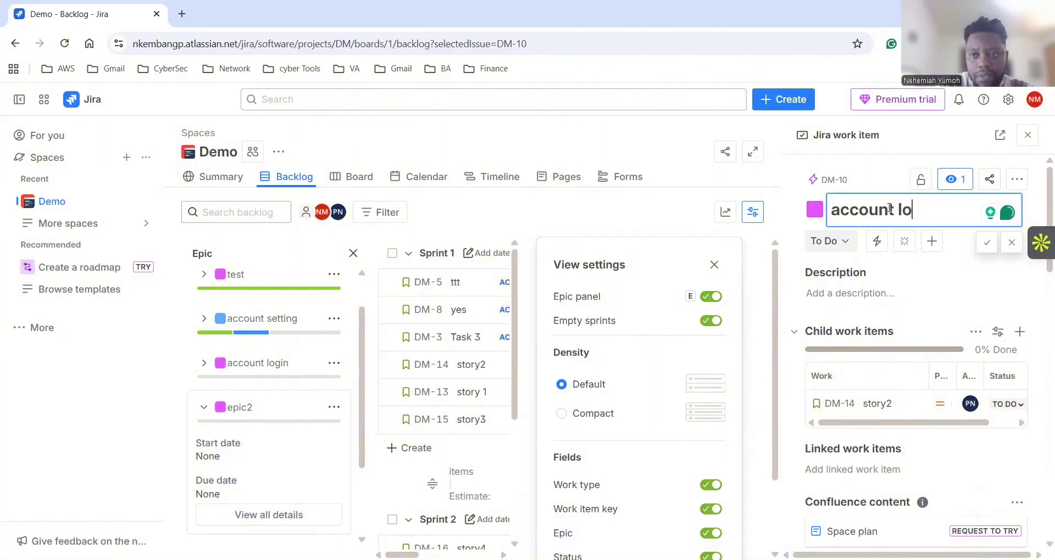
pyautogui.write('ck')
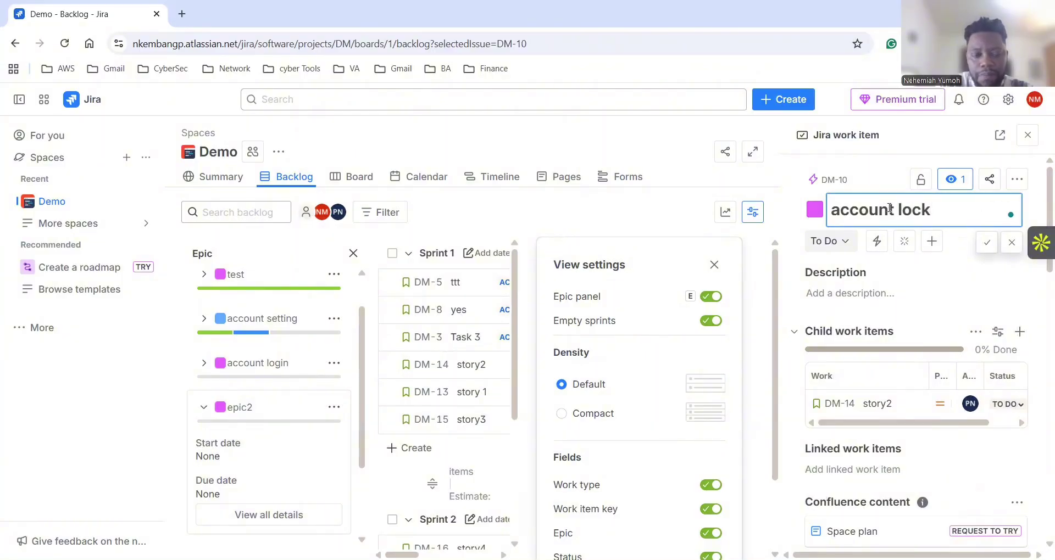
pyautogui.write('ed')
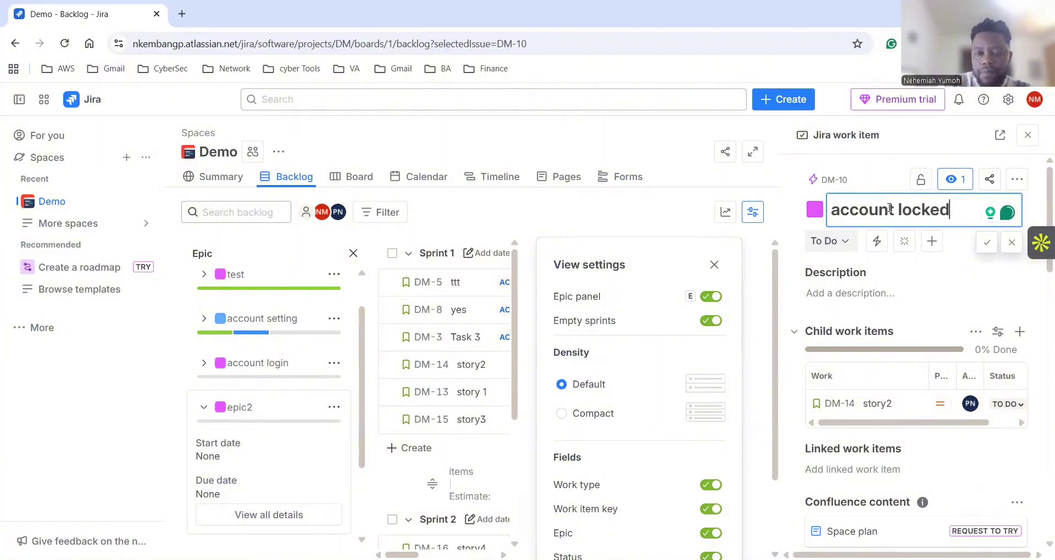
pyautogui.press('Return')
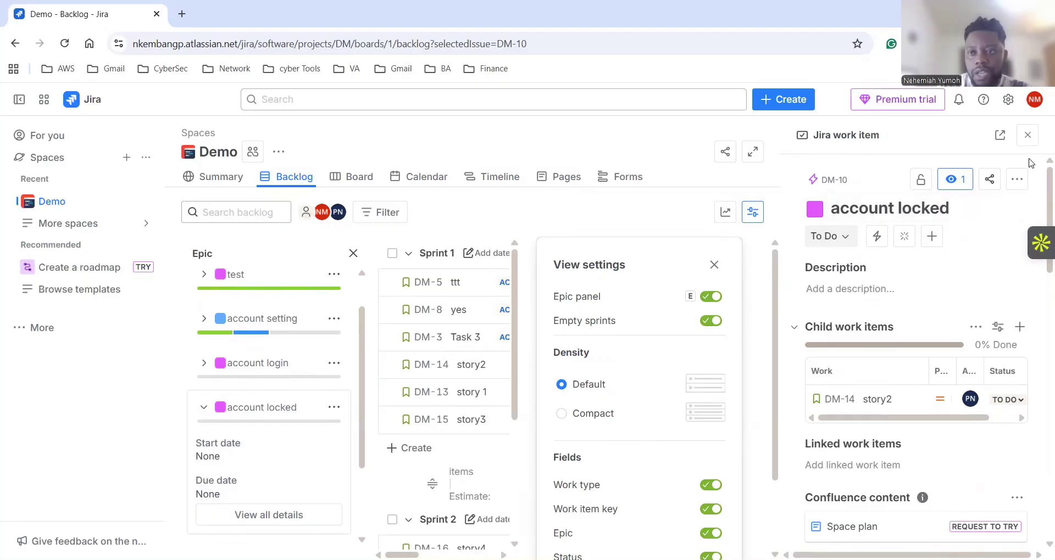
pyautogui.click(1027, 135)
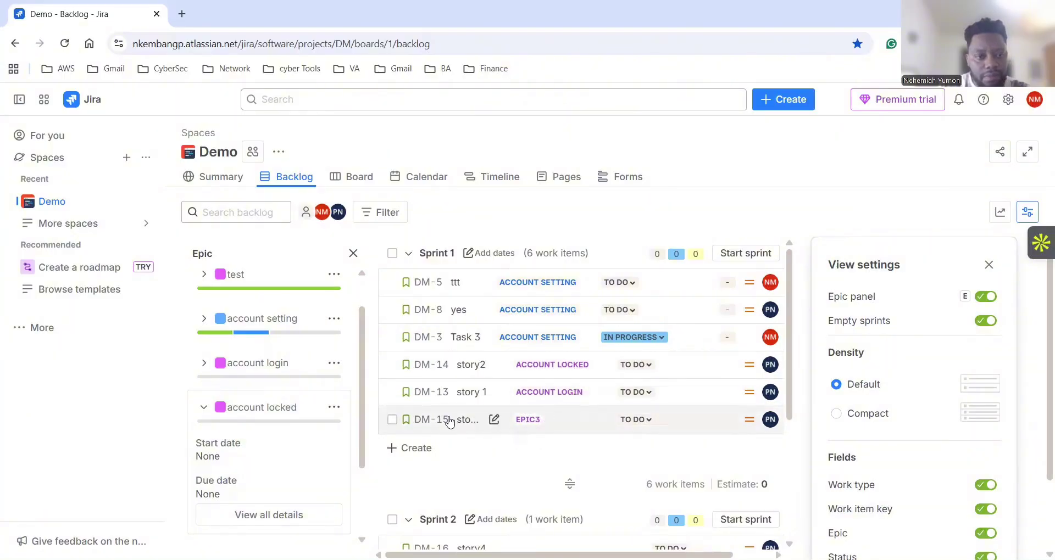
# Reopen the Epic panel and open the full details of epic3.
pyautogui.click(353, 256)
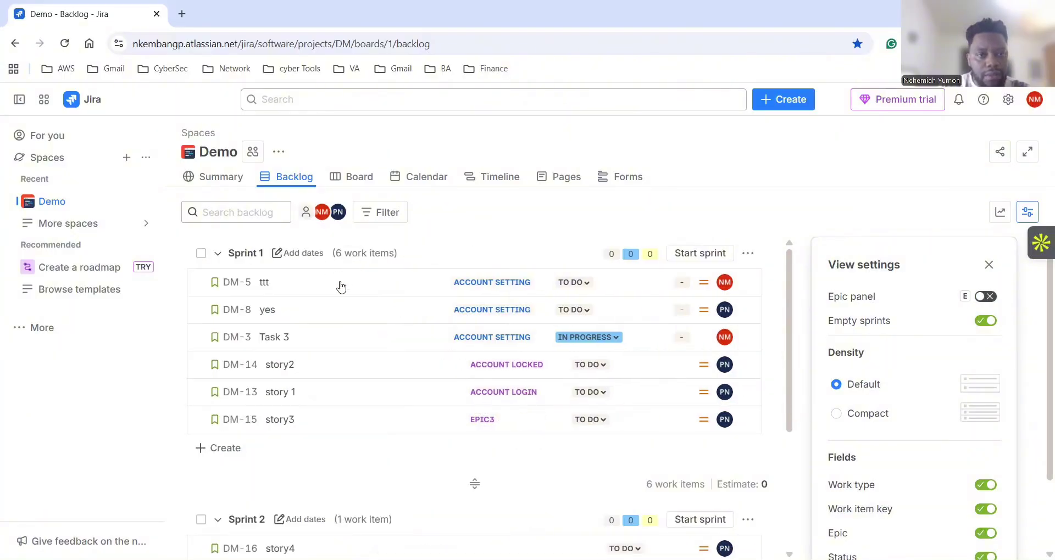
pyautogui.click(986, 297)
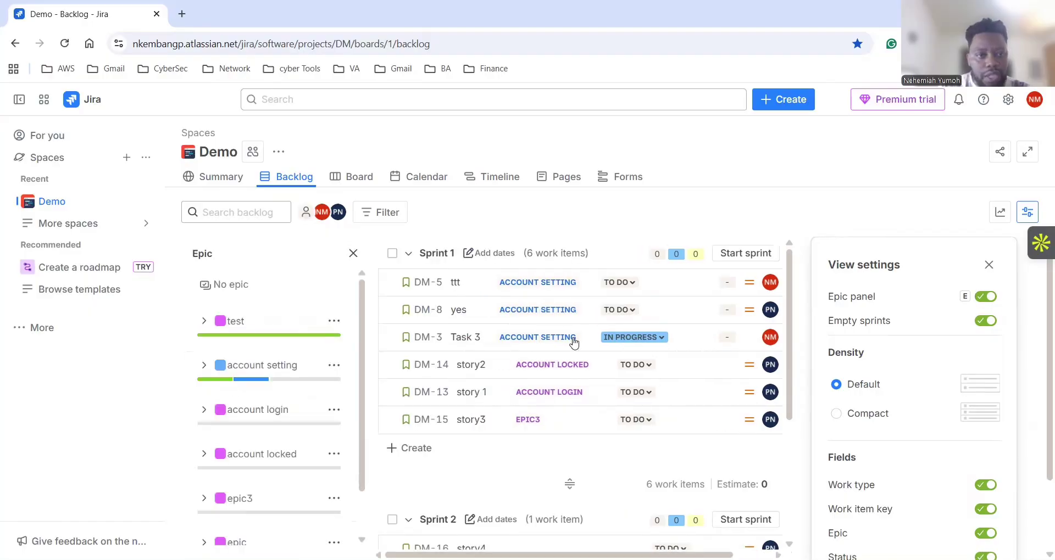
pyautogui.scroll(-1, 279, 471)
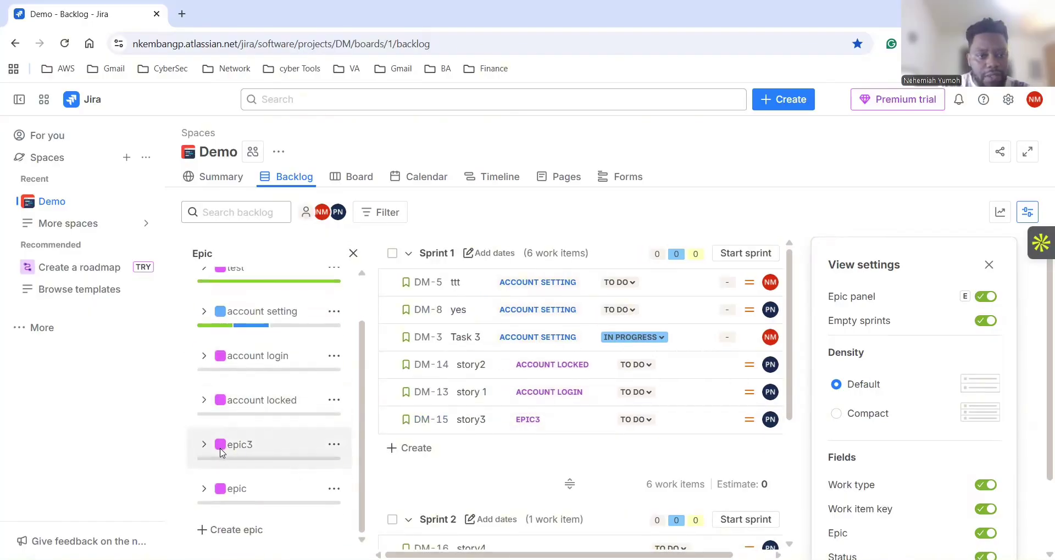
pyautogui.click(202, 446)
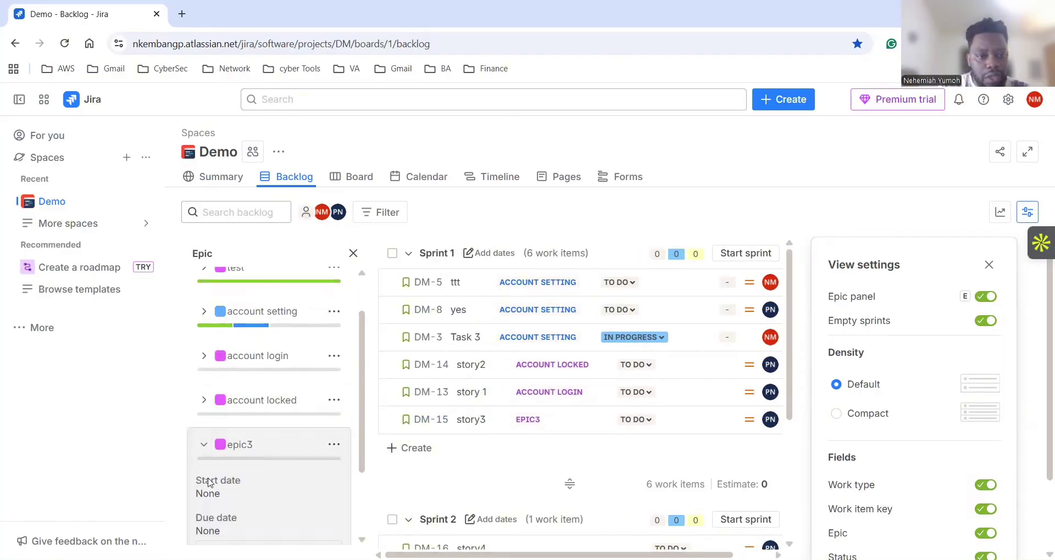
pyautogui.scroll(-1, 231, 495)
pyautogui.scroll(-3, 234, 506)
pyautogui.click(245, 454)
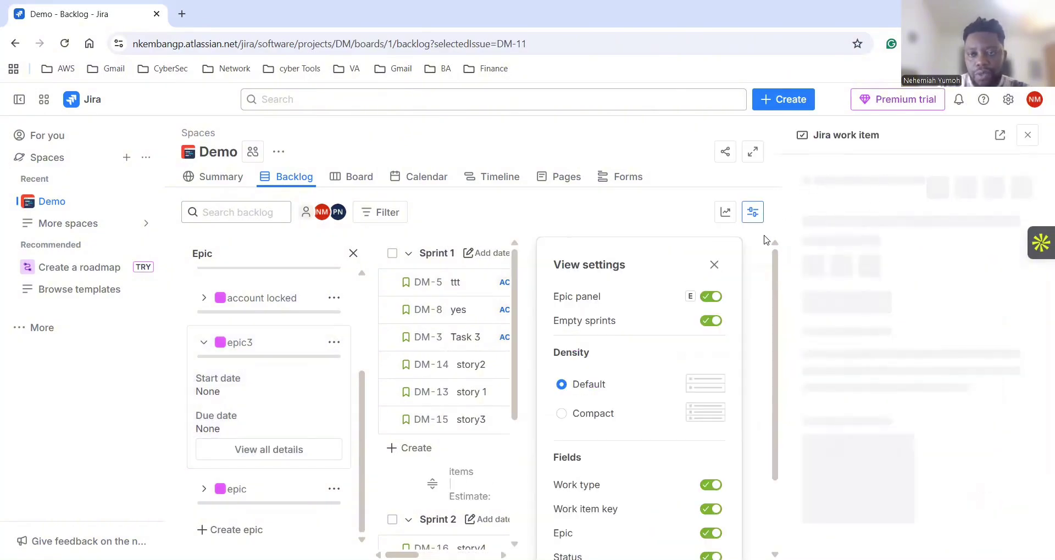
# Retitle epic3 as 'account closure' and close its details panel.
pyautogui.click(880, 210)
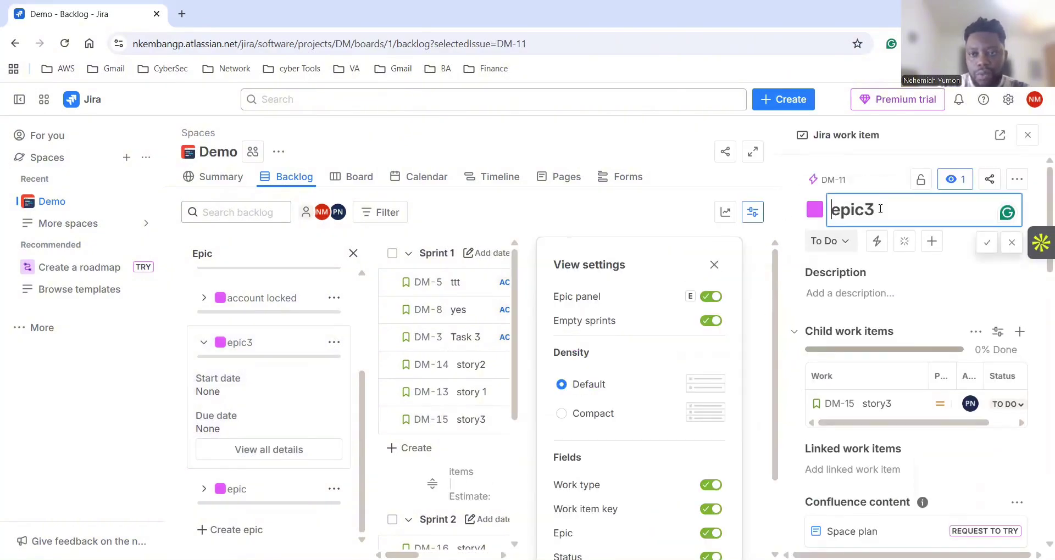
pyautogui.press('BackSpace')
pyautogui.press('BackSpace')
pyautogui.press('BackSpace')
pyautogui.press('BackSpace')
pyautogui.press('BackSpace')
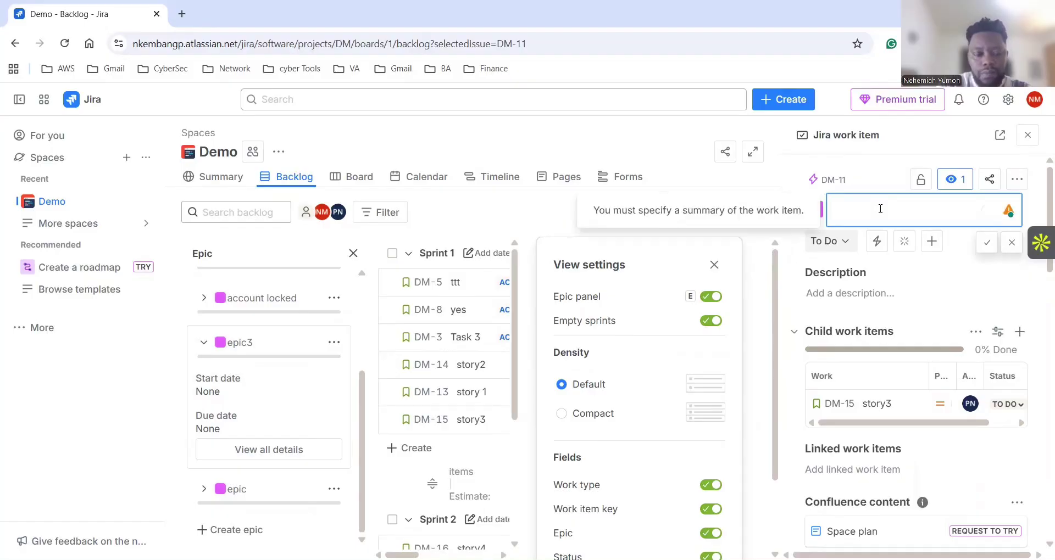
pyautogui.write('acc')
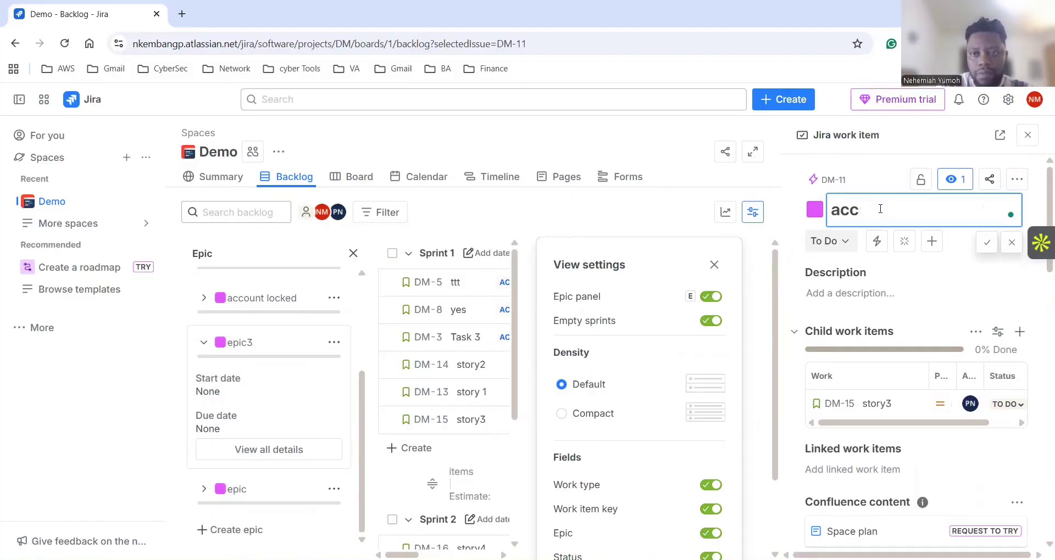
pyautogui.write('cocount clo')
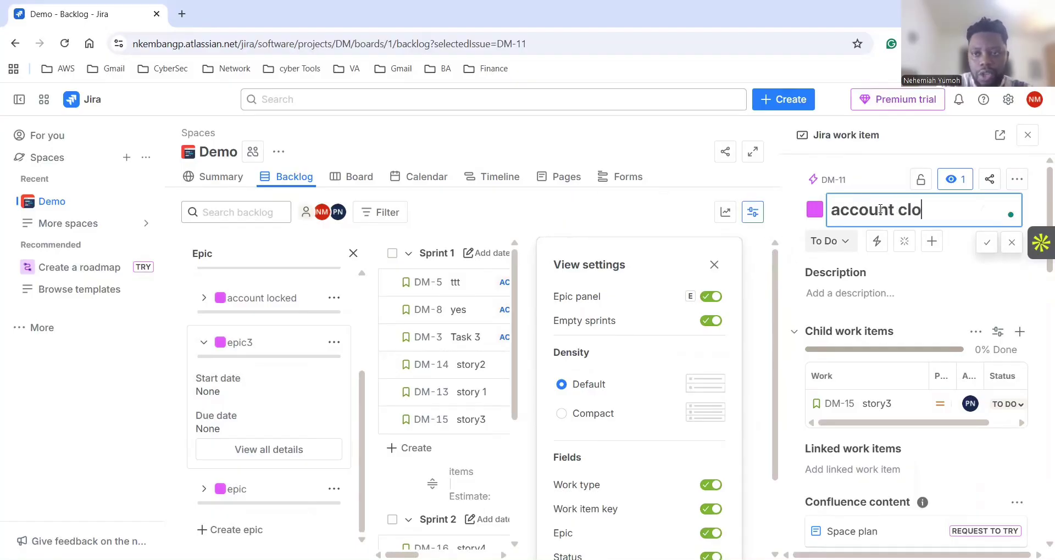
pyautogui.write('sure')
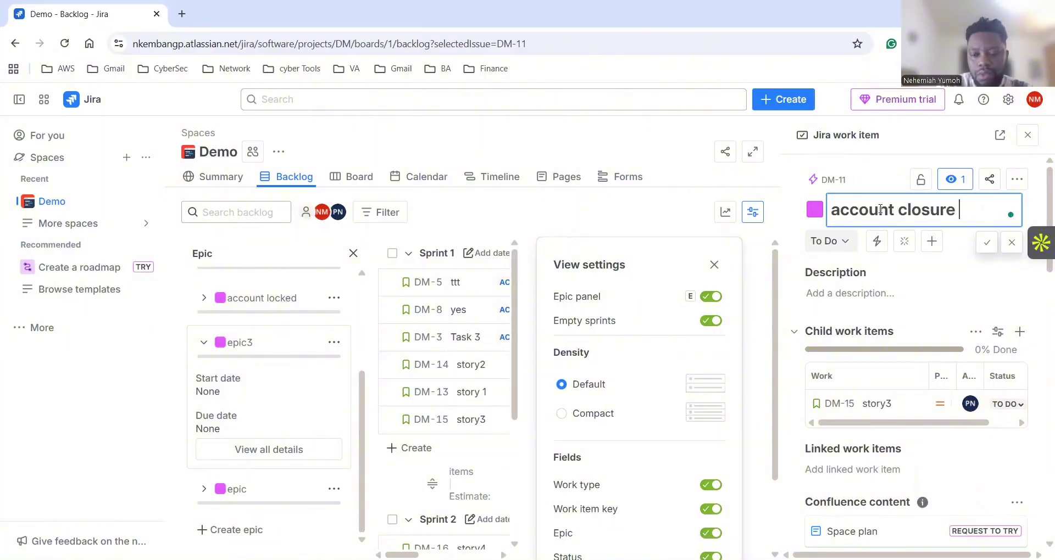
pyautogui.press('Return')
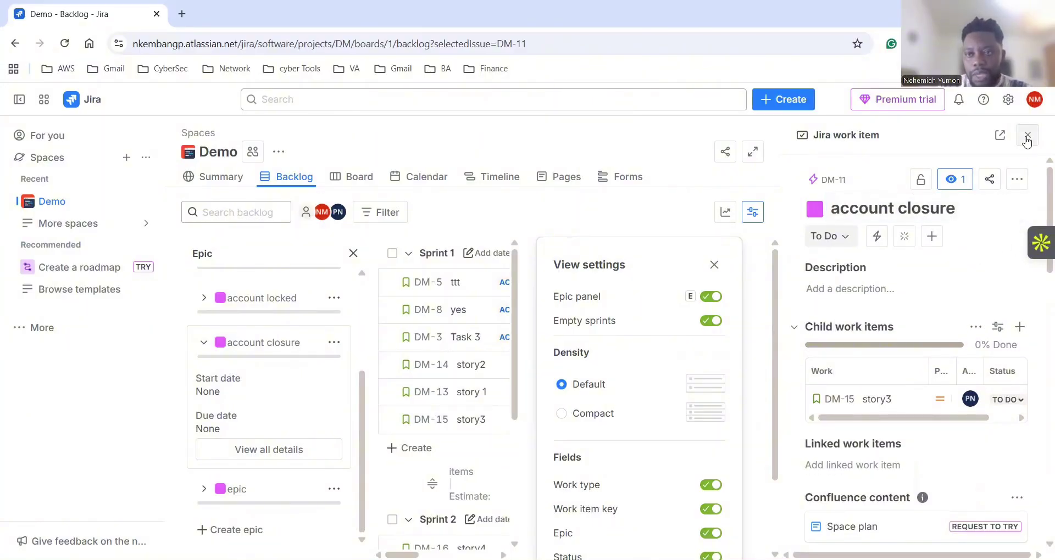
pyautogui.click(1027, 136)
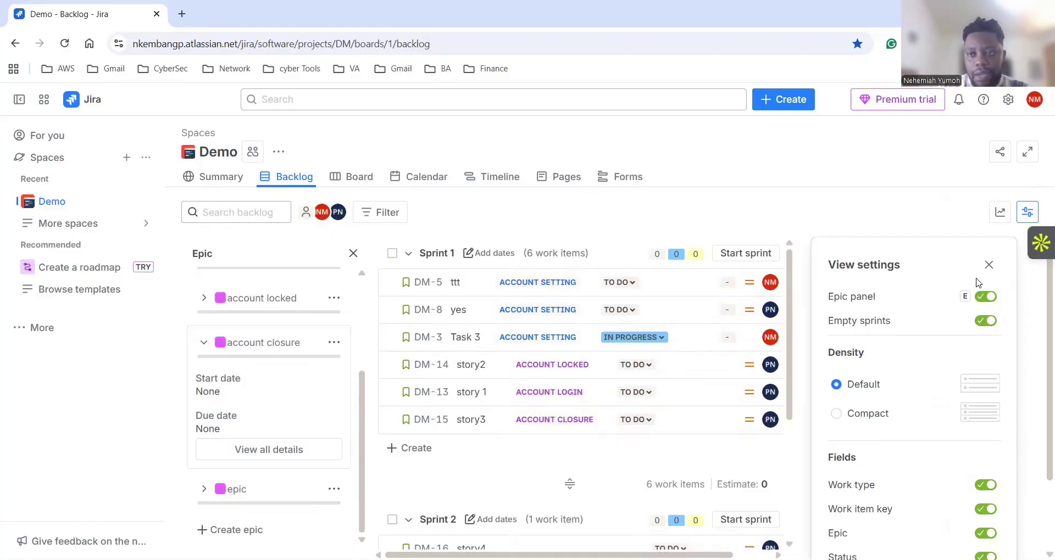
# Close the View settings panel and the Epic list, then scroll through the sprint backlog.
pyautogui.click(989, 265)
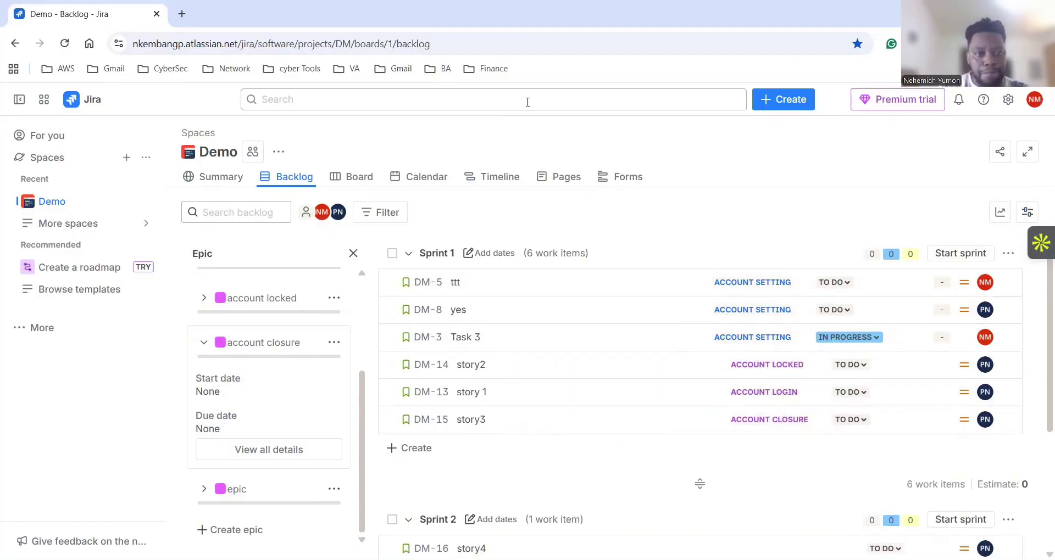
pyautogui.click(352, 254)
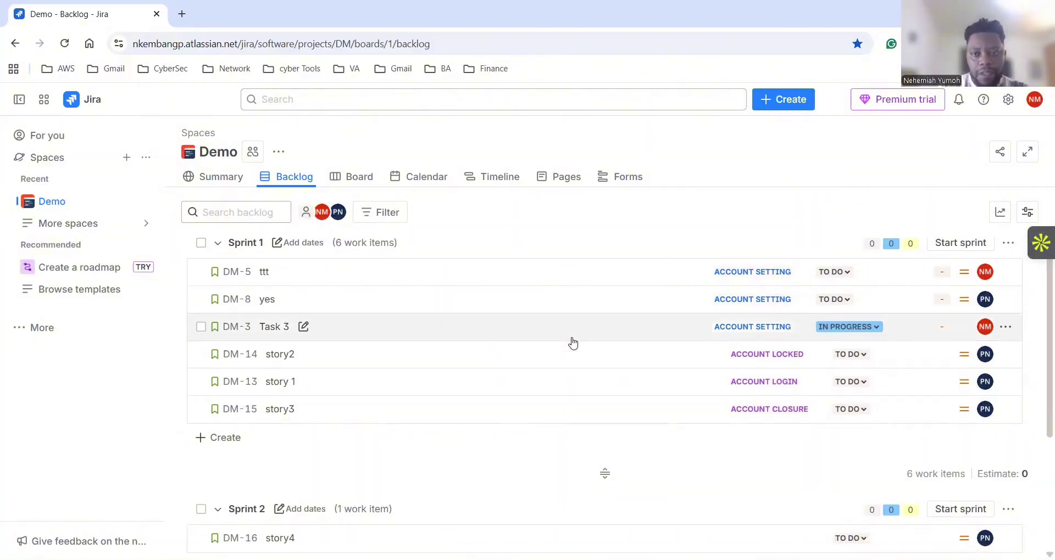
pyautogui.scroll(-4, 574, 341)
pyautogui.scroll(4, 582, 339)
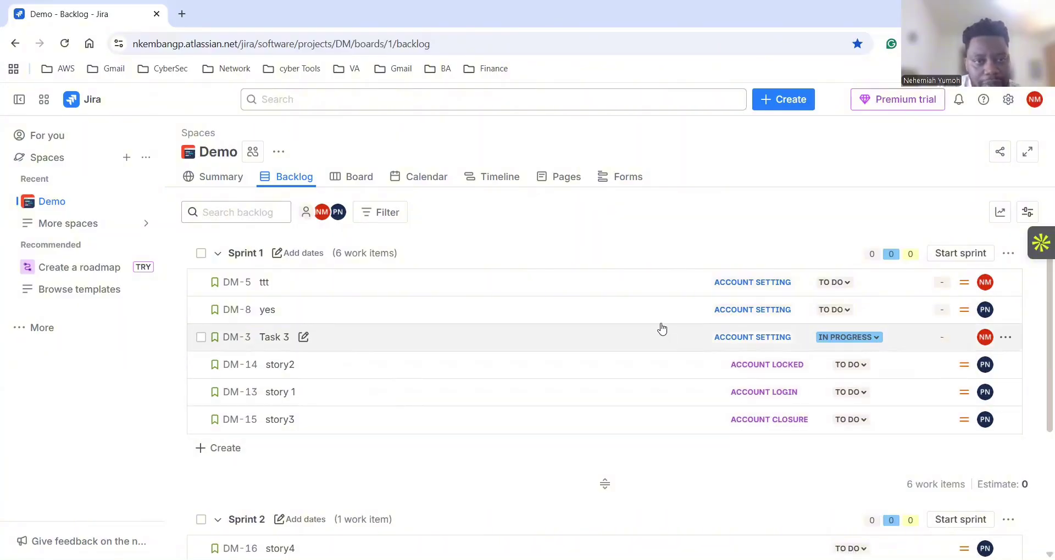
pyautogui.scroll(-3, 645, 328)
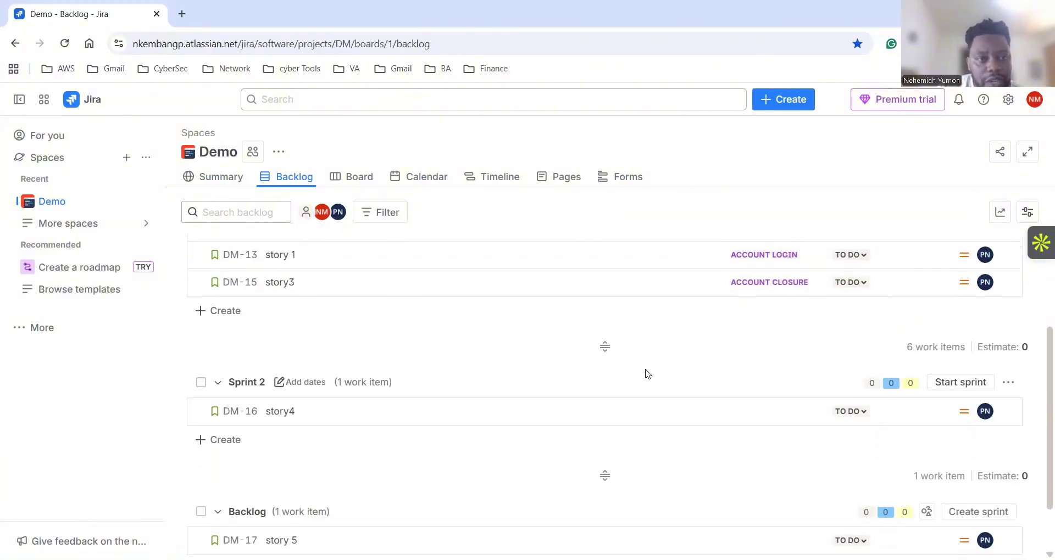
pyautogui.scroll(3, 645, 372)
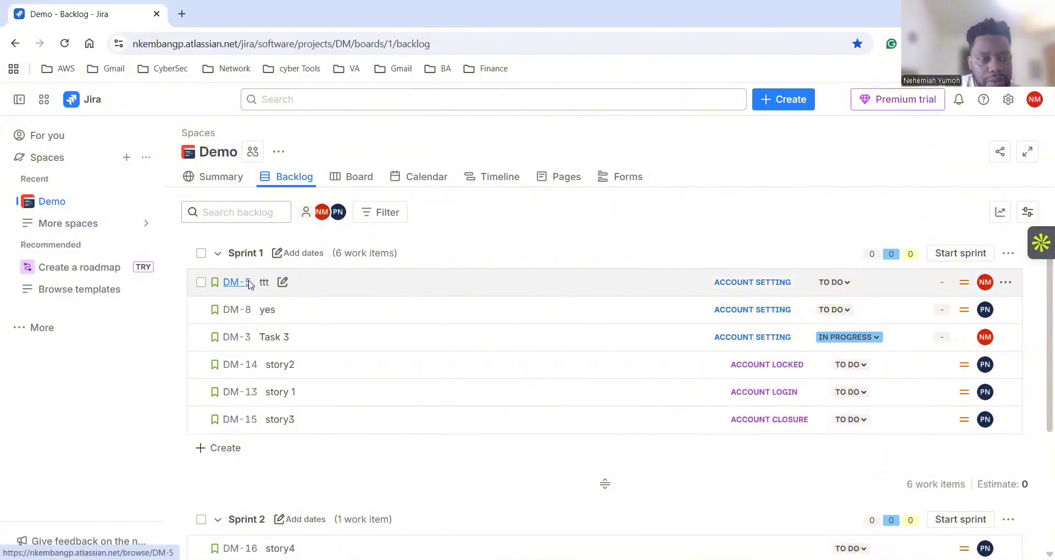
# Change DM-5's summary from 'ttt' to 'create an account' in its details panel.
pyautogui.click(247, 284)
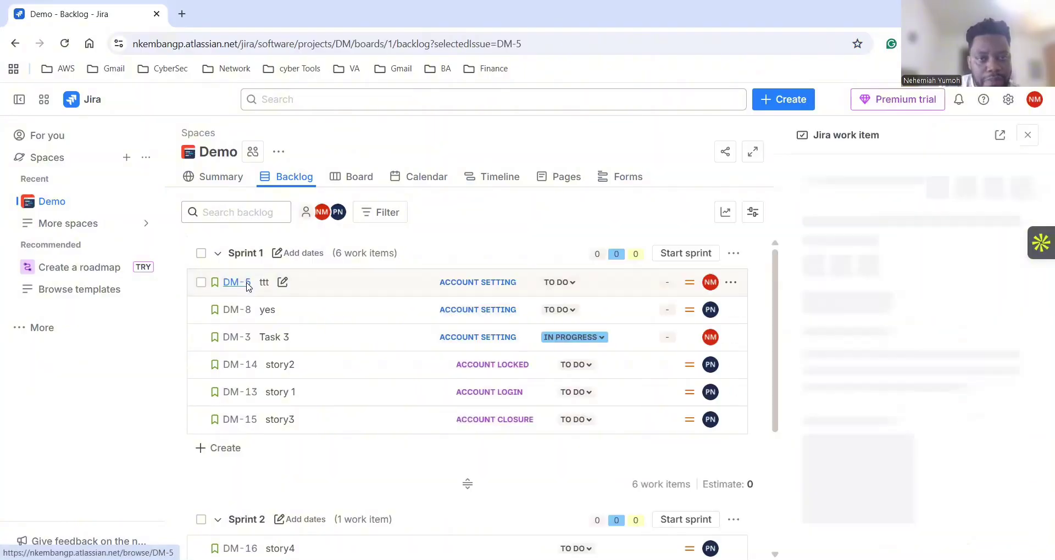
pyautogui.click(837, 218)
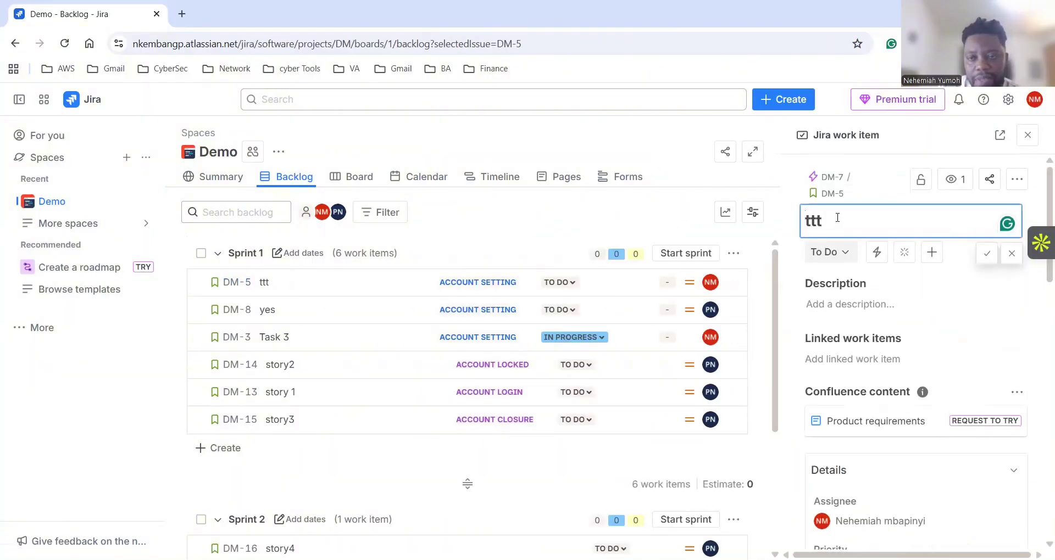
pyautogui.press('BackSpace')
pyautogui.press('BackSpace')
pyautogui.press('BackSpace')
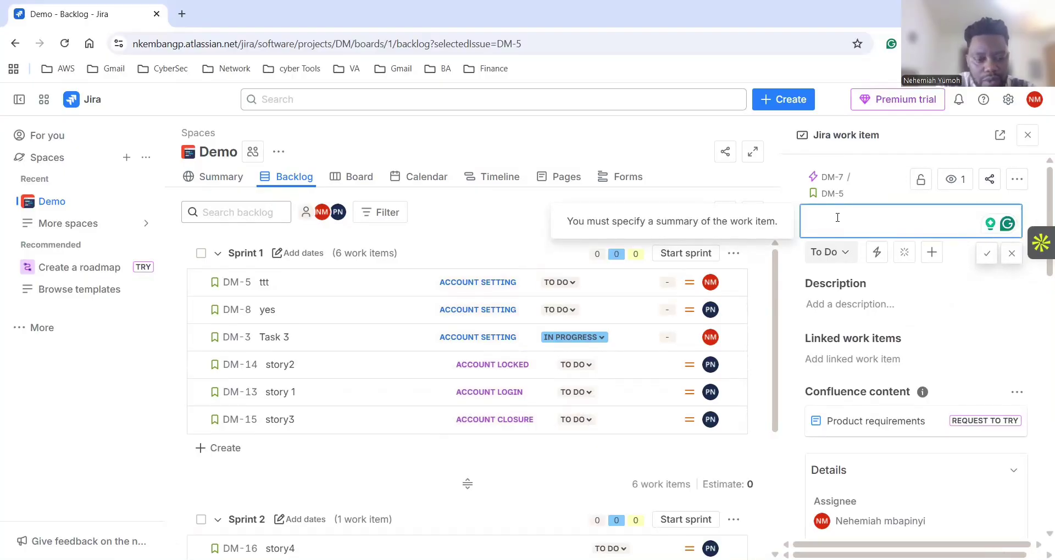
pyautogui.write('create an')
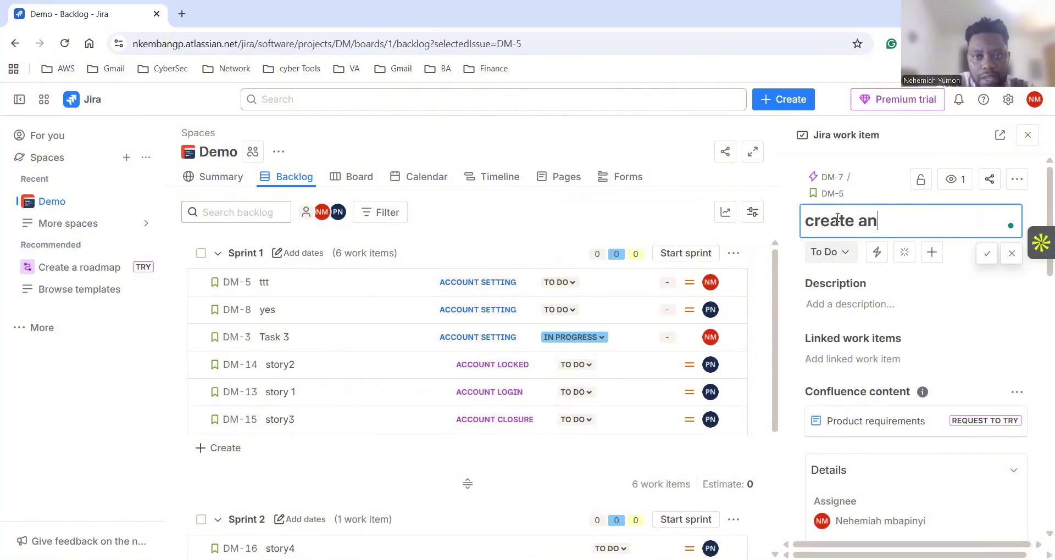
pyautogui.write(' acco')
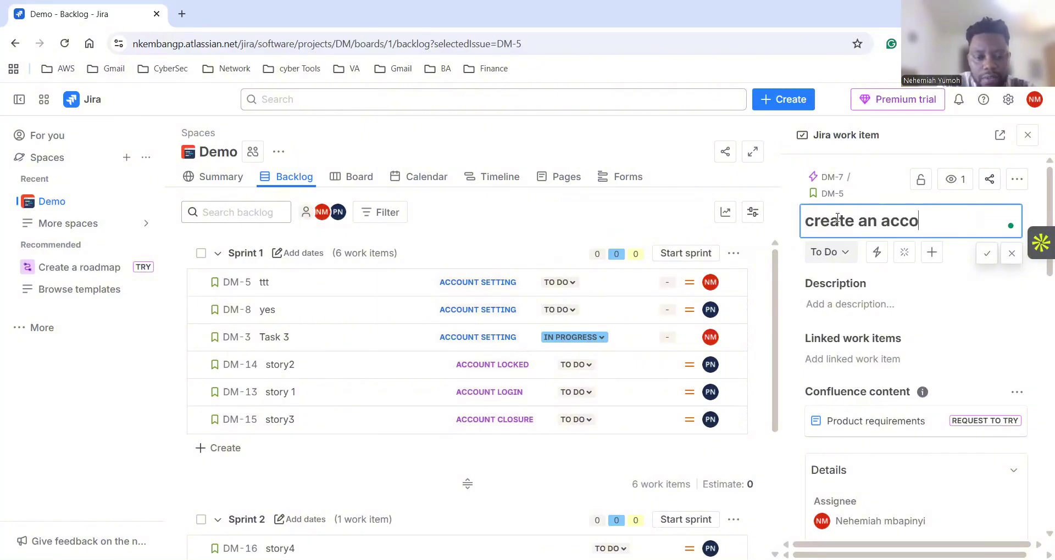
pyautogui.write('unt')
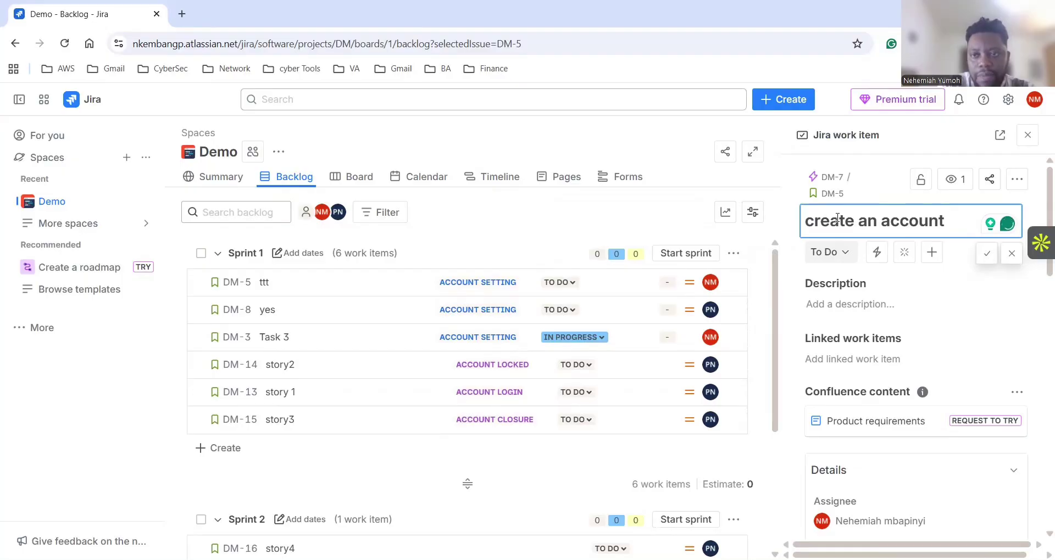
pyautogui.press('Return')
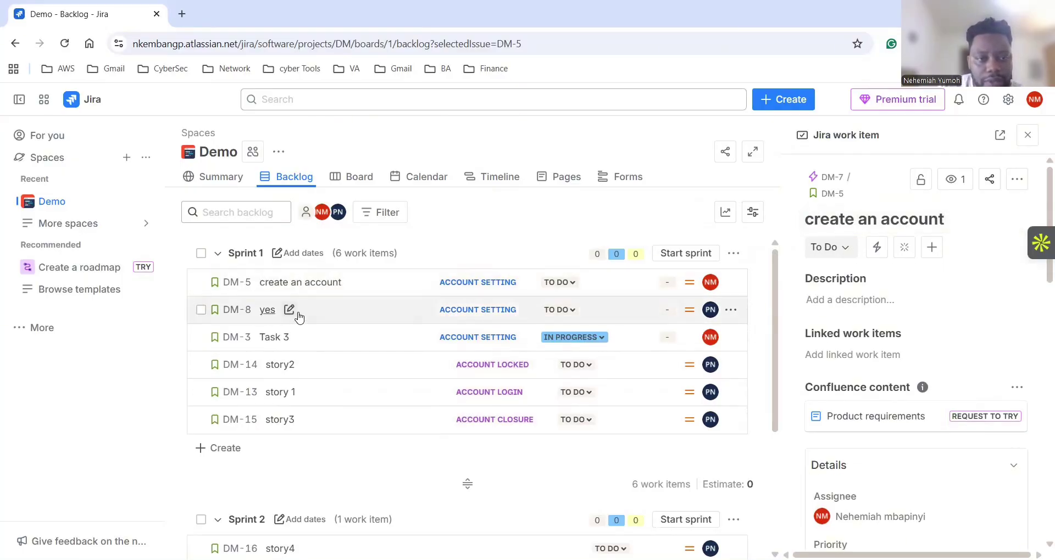
# Close the DM-5 details panel and review Sprint 1, Sprint 2 and the Backlog.
pyautogui.click(1029, 135)
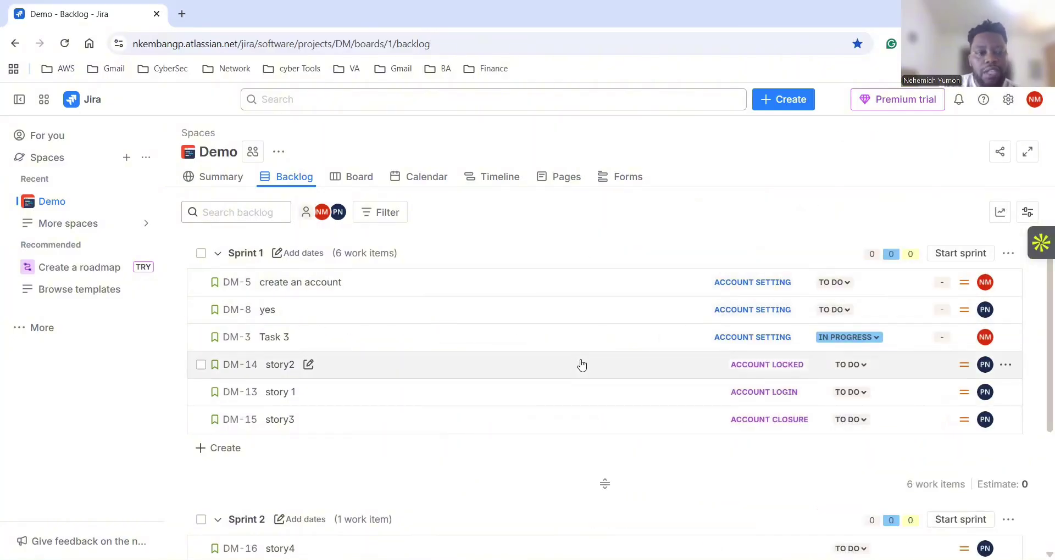
pyautogui.scroll(-4, 581, 363)
pyautogui.scroll(4, 579, 357)
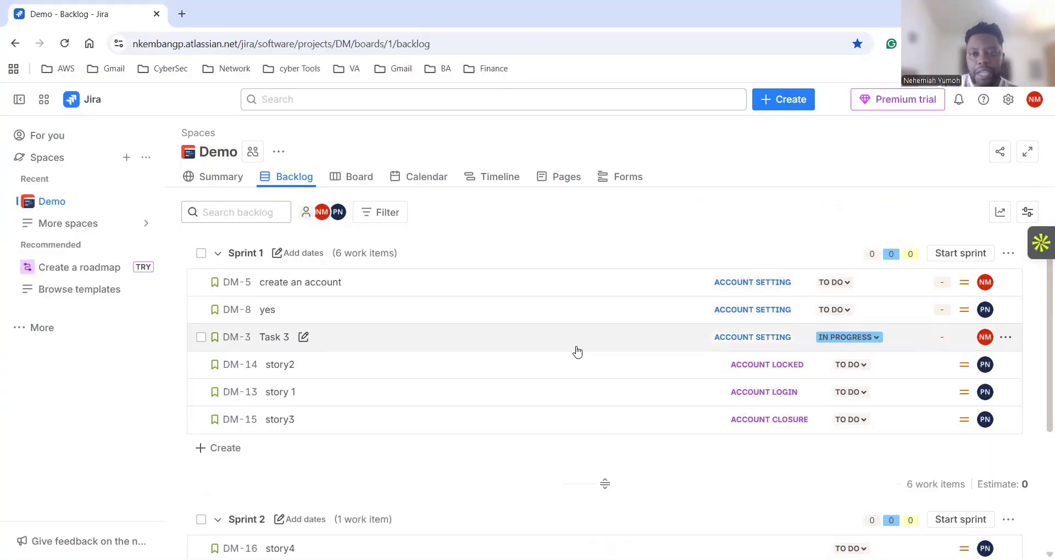
pyautogui.scroll(-4, 574, 349)
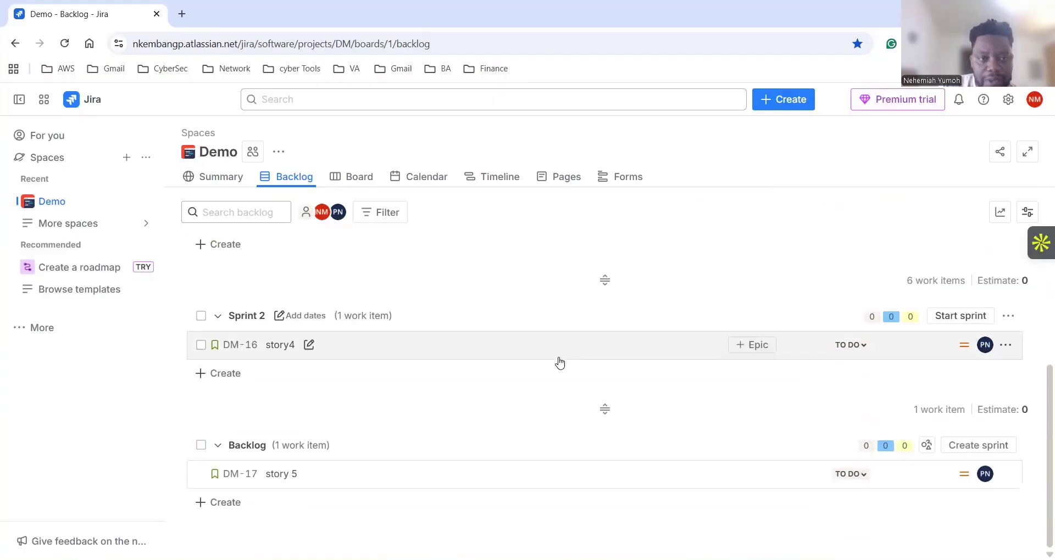
pyautogui.scroll(4, 476, 461)
pyautogui.scroll(-4, 478, 439)
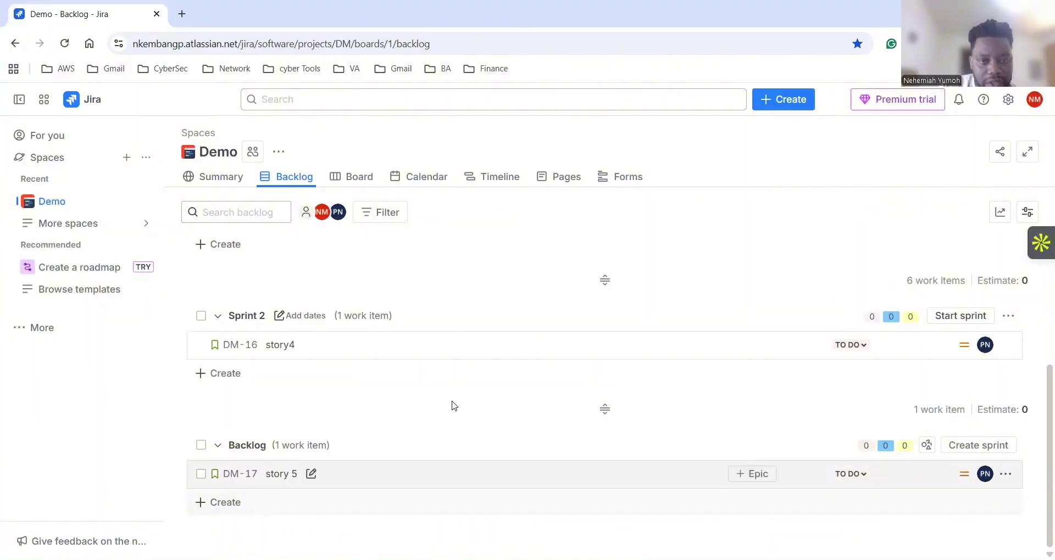
pyautogui.scroll(3, 560, 346)
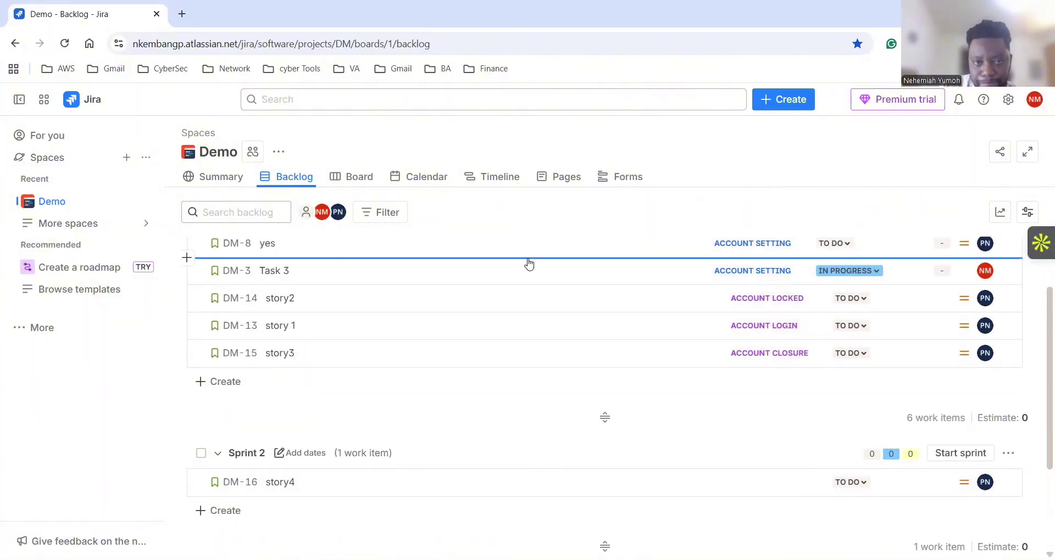
pyautogui.scroll(2, 542, 309)
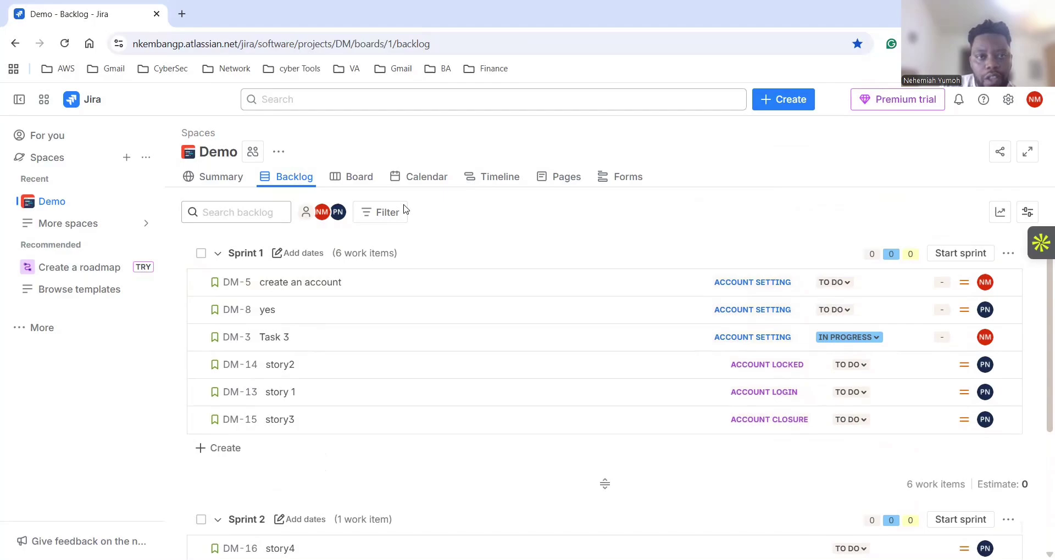
# Switch between the Board and Backlog views, ending on the Demo project's backlog.
pyautogui.click(351, 178)
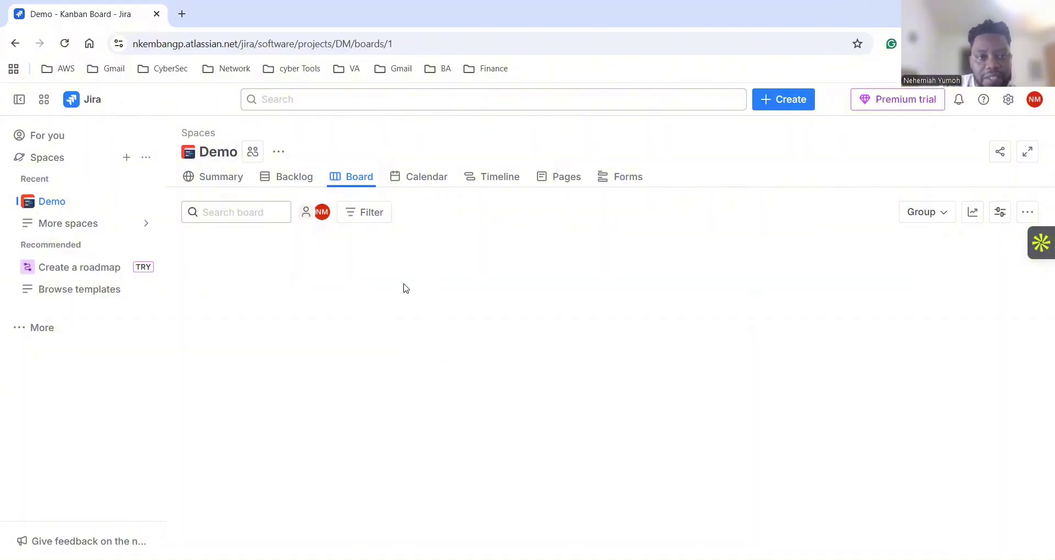
pyautogui.click(293, 176)
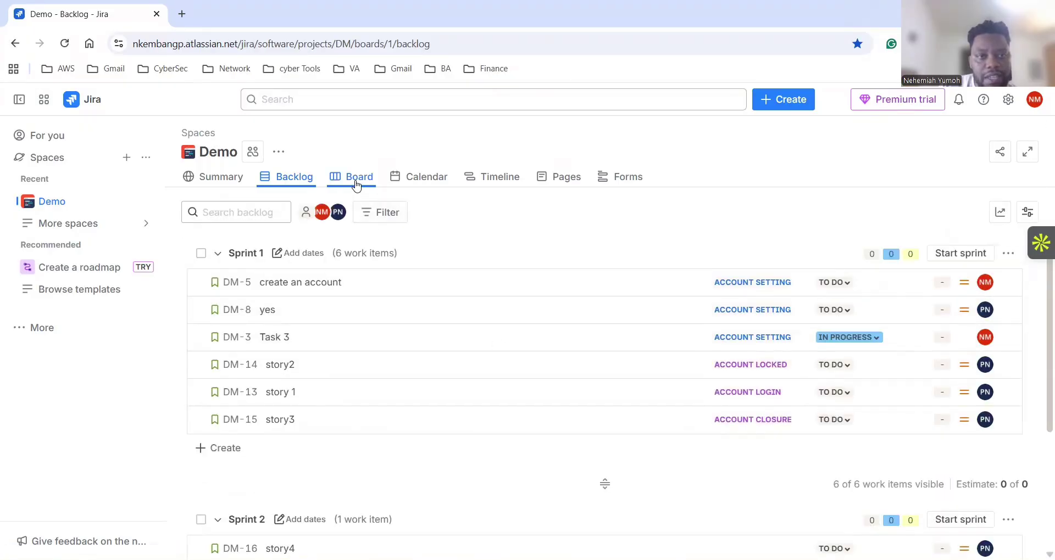
pyautogui.click(357, 182)
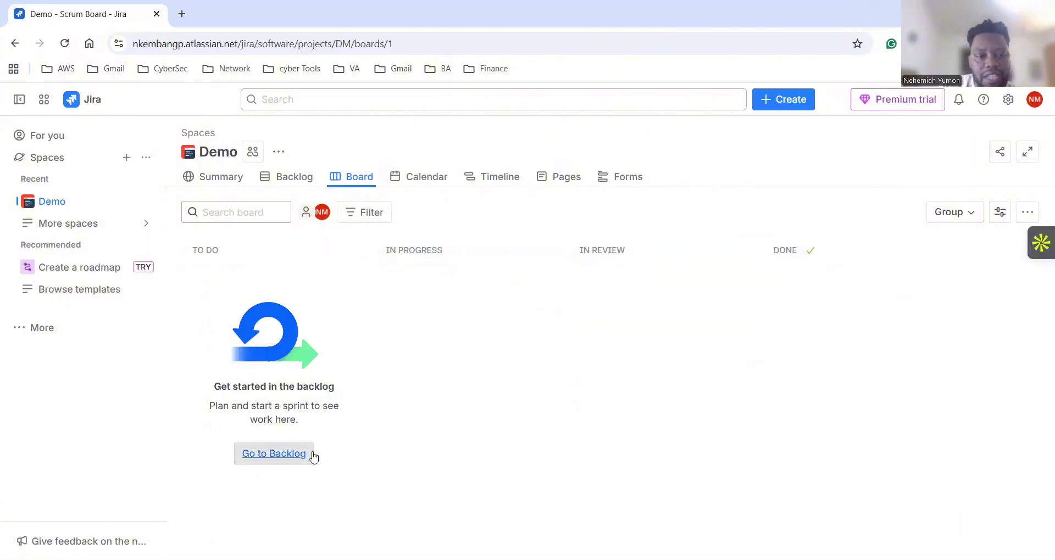
pyautogui.click(288, 192)
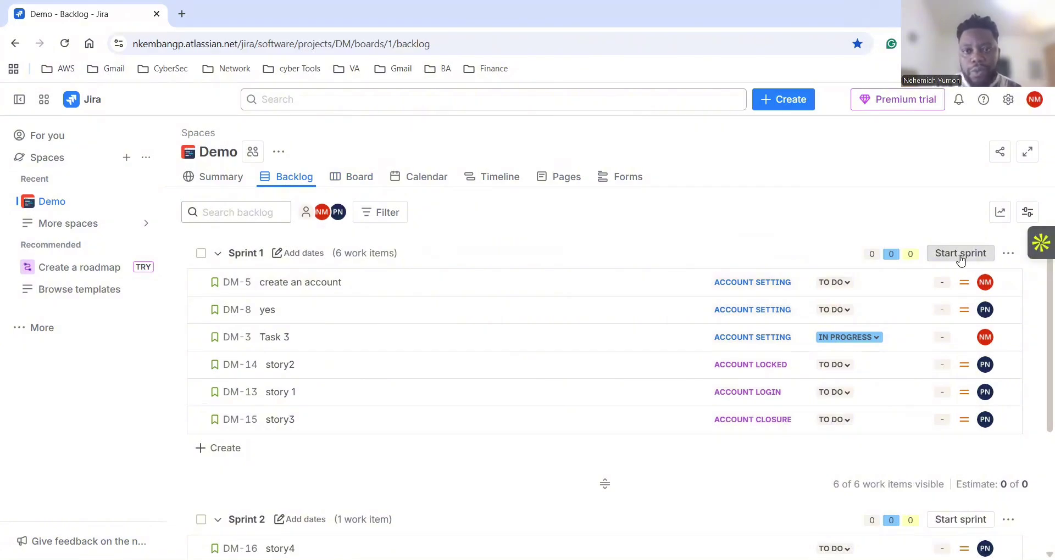
# Start Sprint 1 with a 1-week duration, ending 11/20/2025.
pyautogui.click(950, 258)
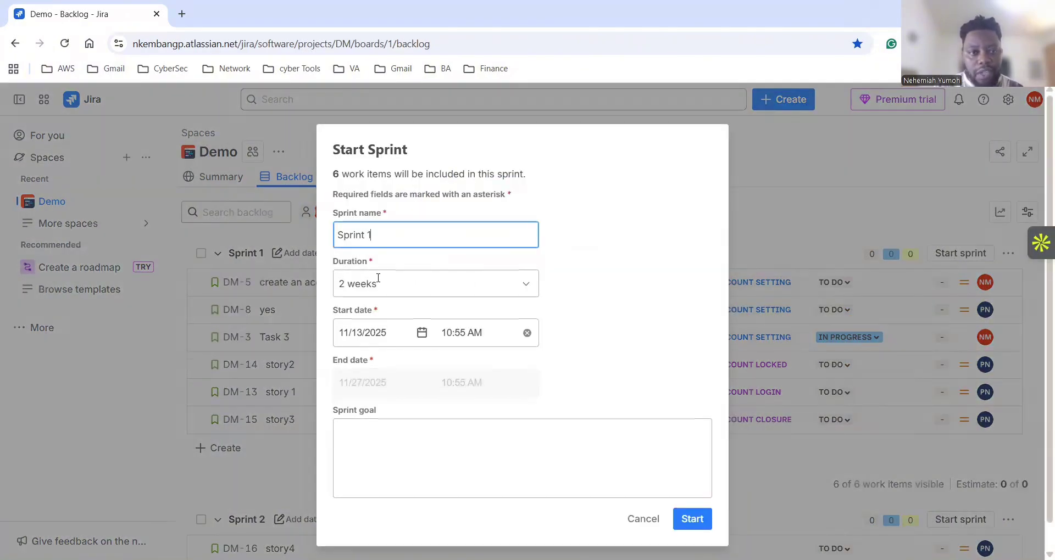
pyautogui.click(464, 283)
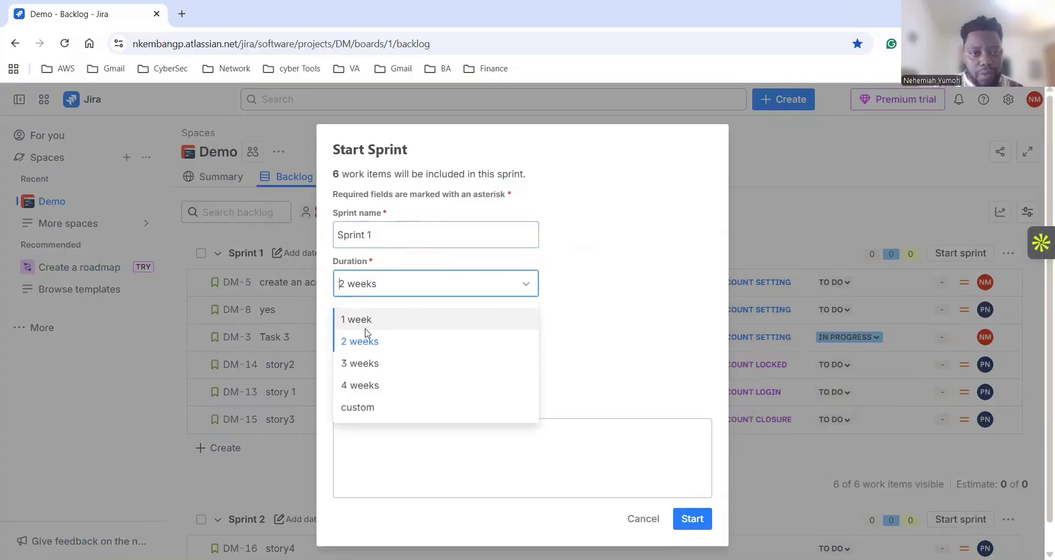
pyautogui.click(354, 318)
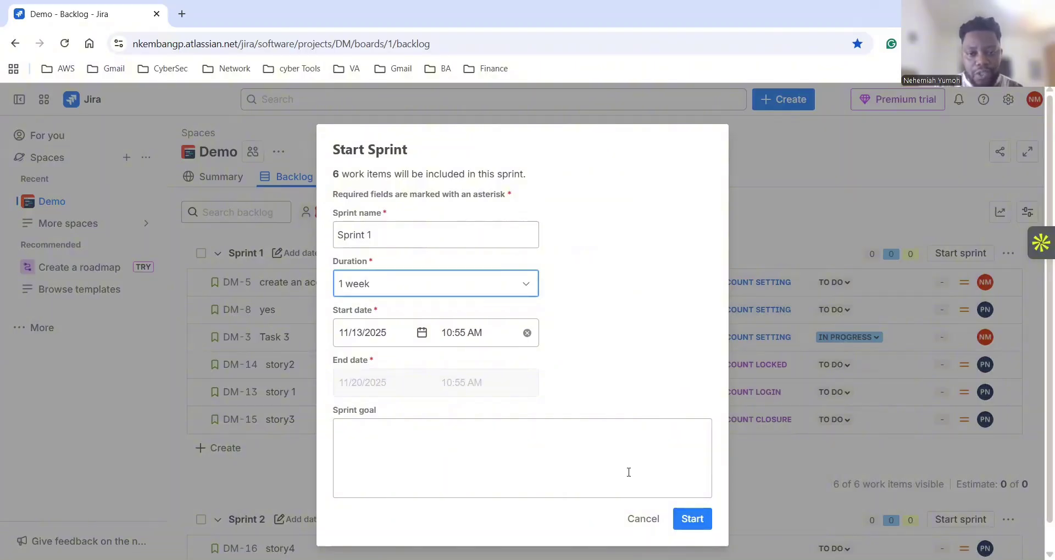
pyautogui.click(686, 524)
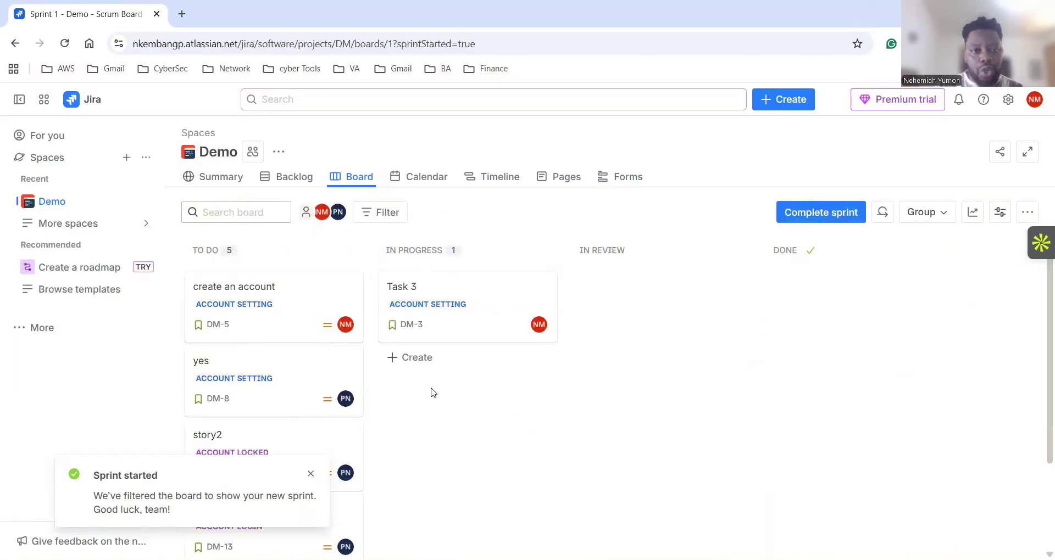
# Dismiss the 'Sprint started' notice and scroll through the Sprint 1 board columns.
pyautogui.scroll(-3, 458, 418)
pyautogui.scroll(3, 457, 417)
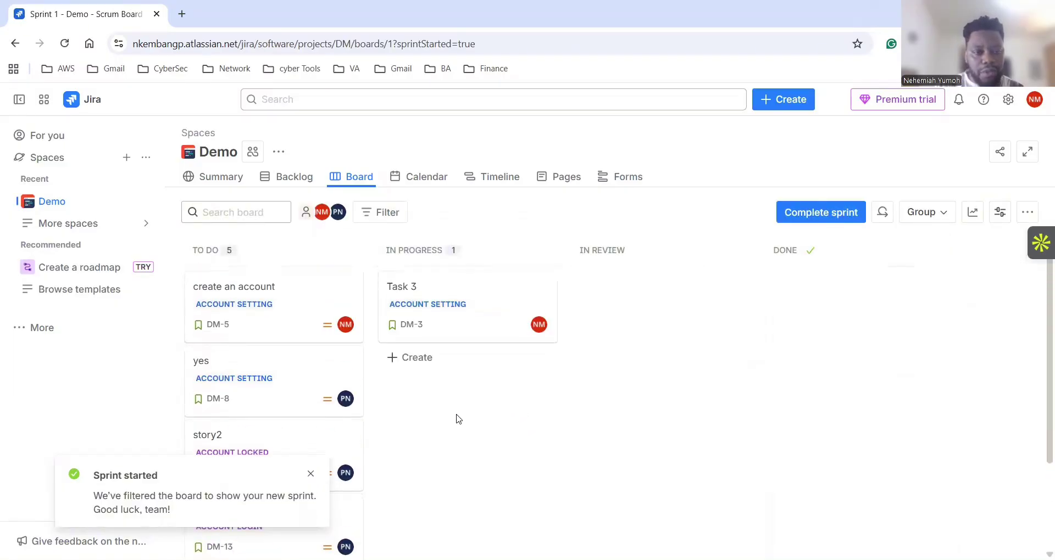
pyautogui.click(310, 474)
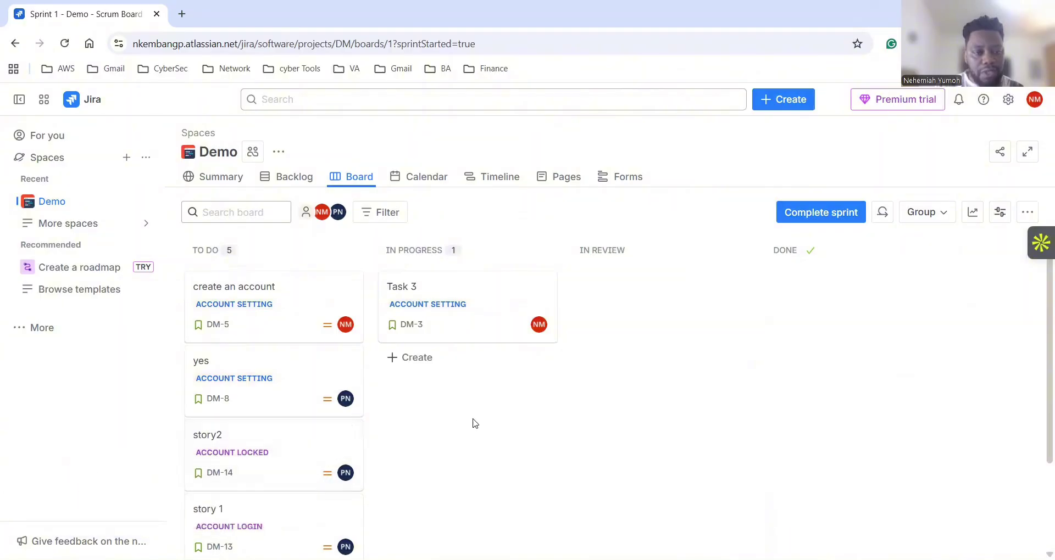
pyautogui.scroll(-2, 489, 429)
pyautogui.scroll(2, 387, 370)
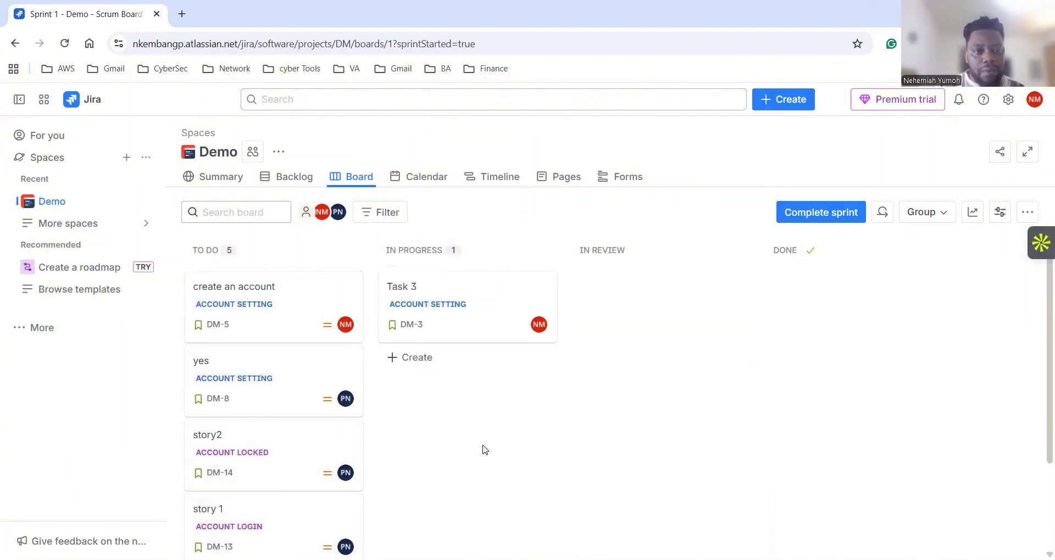
pyautogui.scroll(-2, 483, 448)
pyautogui.scroll(2, 483, 449)
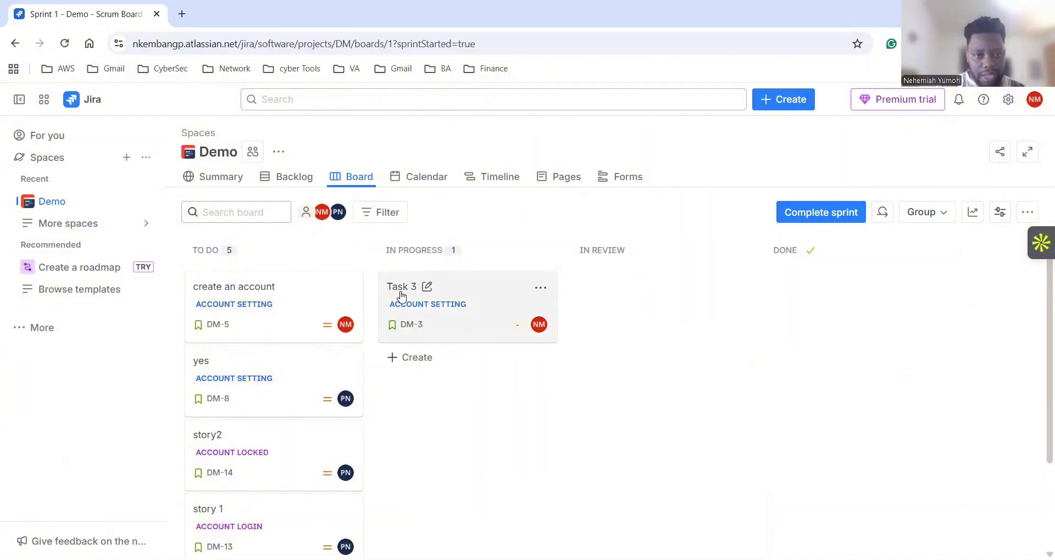
# Drag Task 3 forward toward Done and create an account from To Do into In Progress.
pyautogui.moveTo(497, 294); pyautogui.dragTo(634, 287)
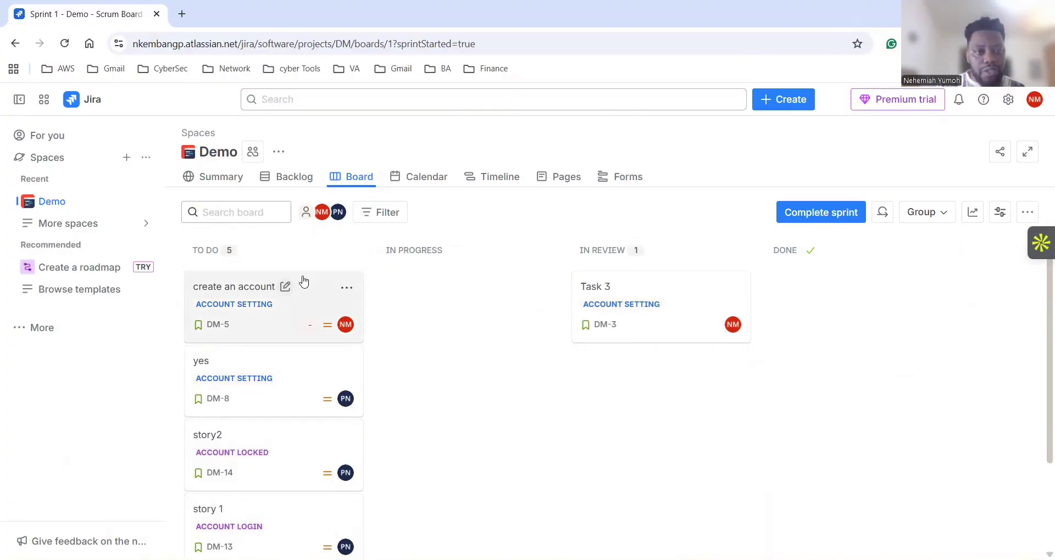
pyautogui.moveTo(312, 282); pyautogui.dragTo(432, 305)
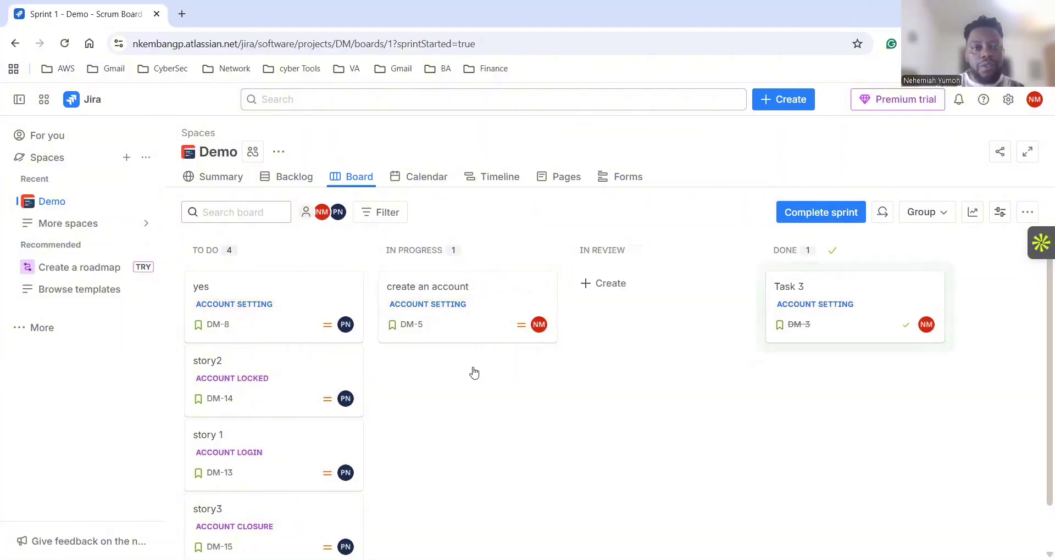
pyautogui.scroll(-1, 475, 439)
pyautogui.scroll(2, 476, 441)
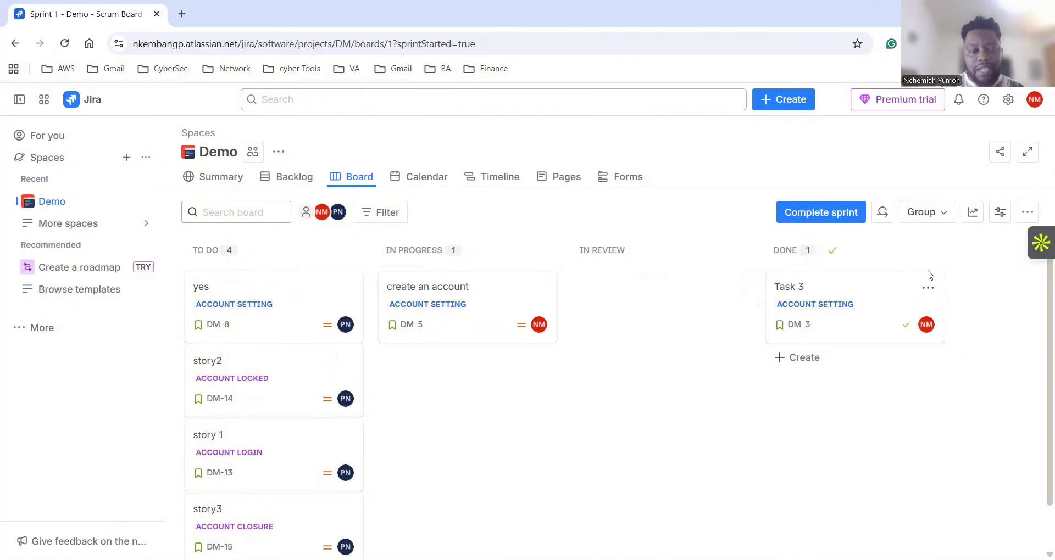
pyautogui.scroll(-1, 577, 394)
pyautogui.scroll(1, 569, 406)
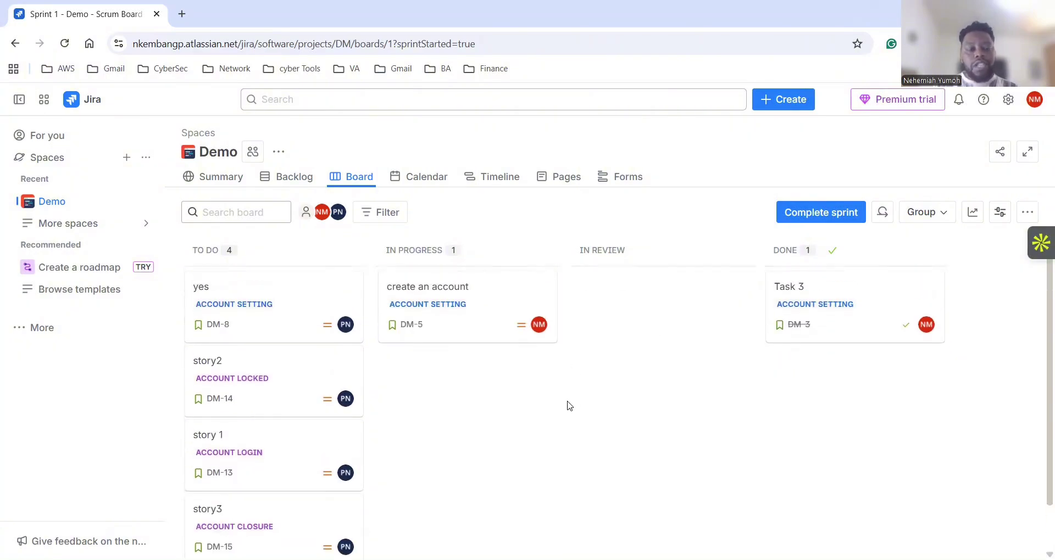
pyautogui.scroll(-1, 565, 404)
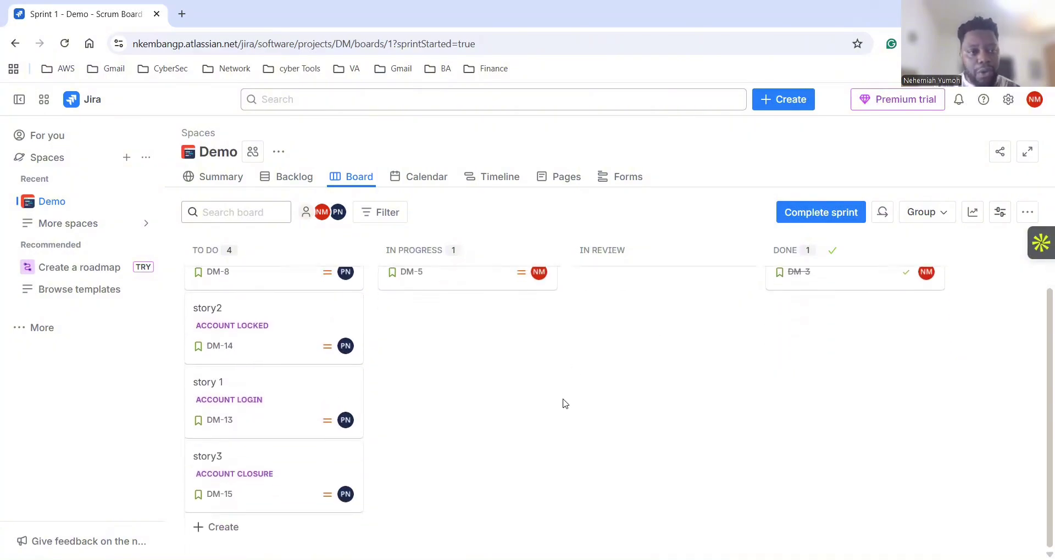
pyautogui.scroll(1, 527, 378)
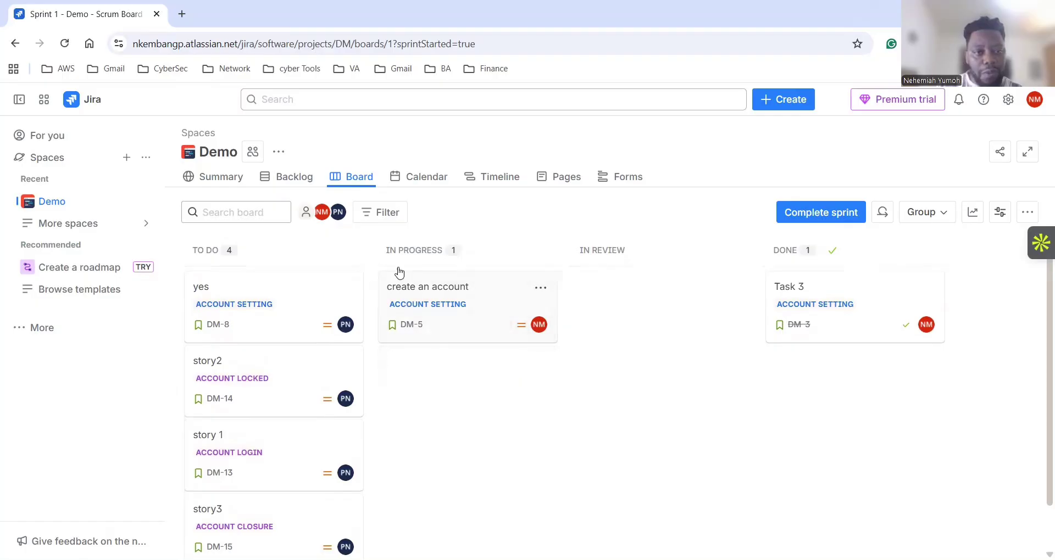
pyautogui.click(288, 178)
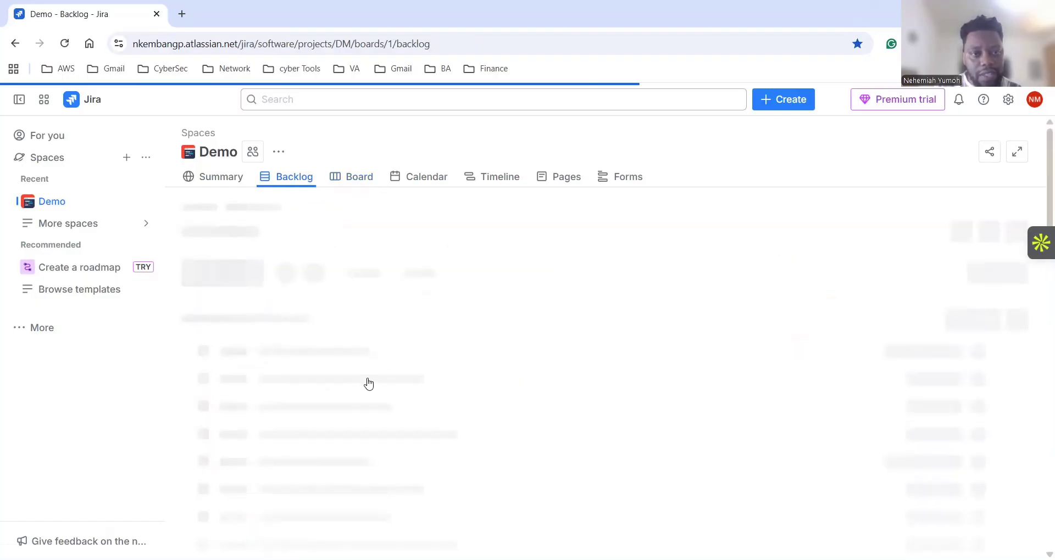
pyautogui.scroll(-3, 374, 369)
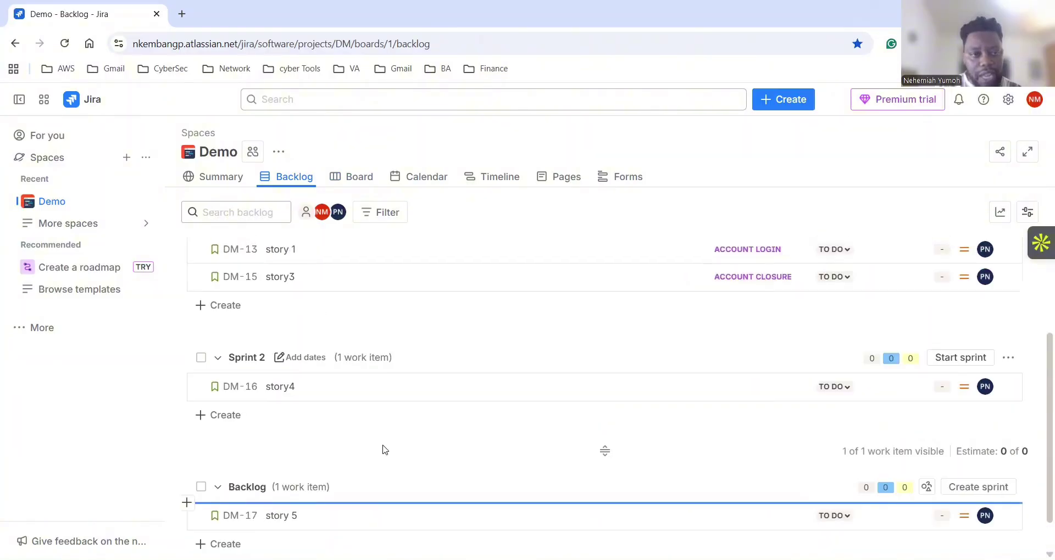
pyautogui.scroll(3, 384, 450)
pyautogui.click(354, 176)
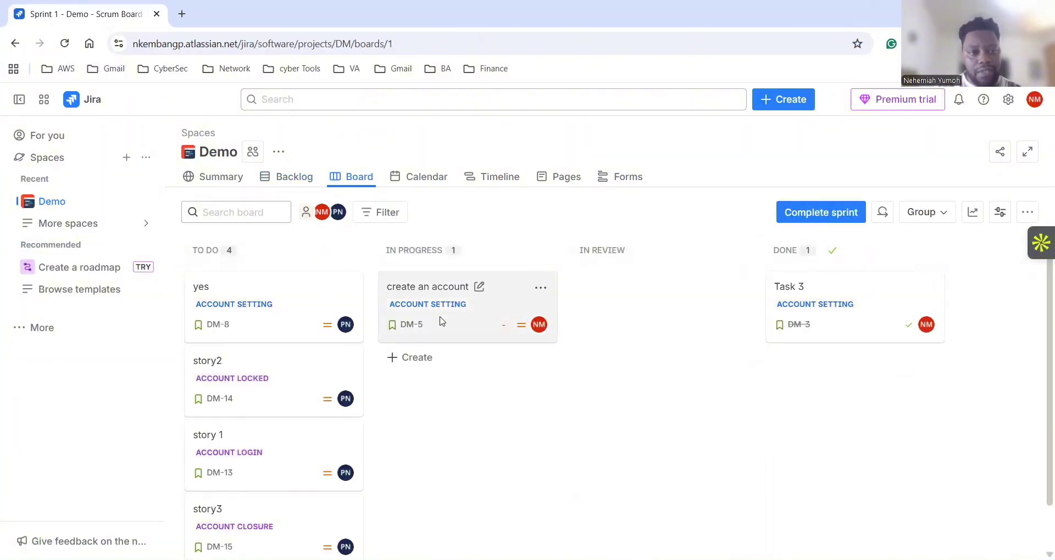
pyautogui.scroll(-2, 309, 483)
pyautogui.scroll(2, 311, 473)
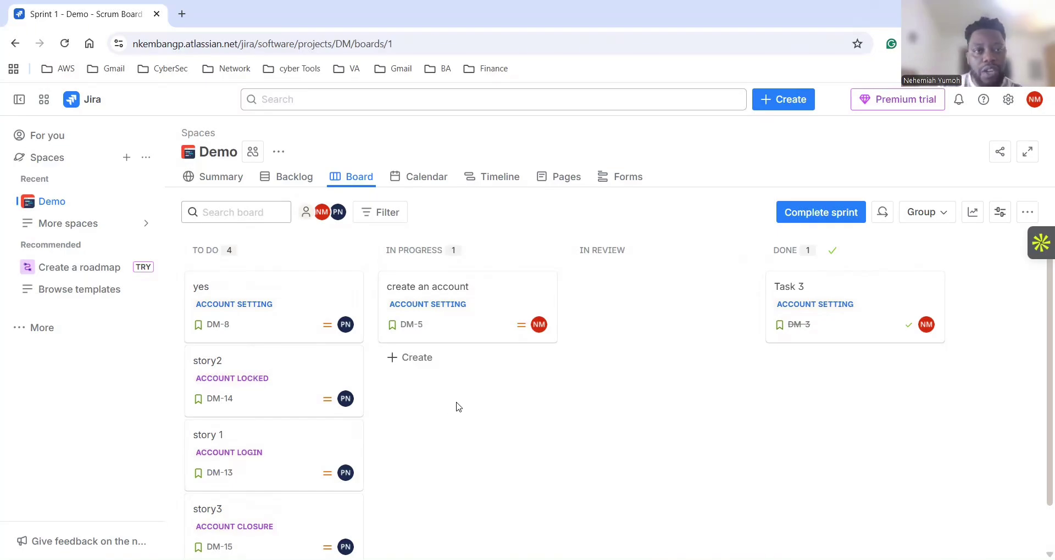
# Open the Link contributing teams dialog from the project's actions menu.
pyautogui.click(280, 156)
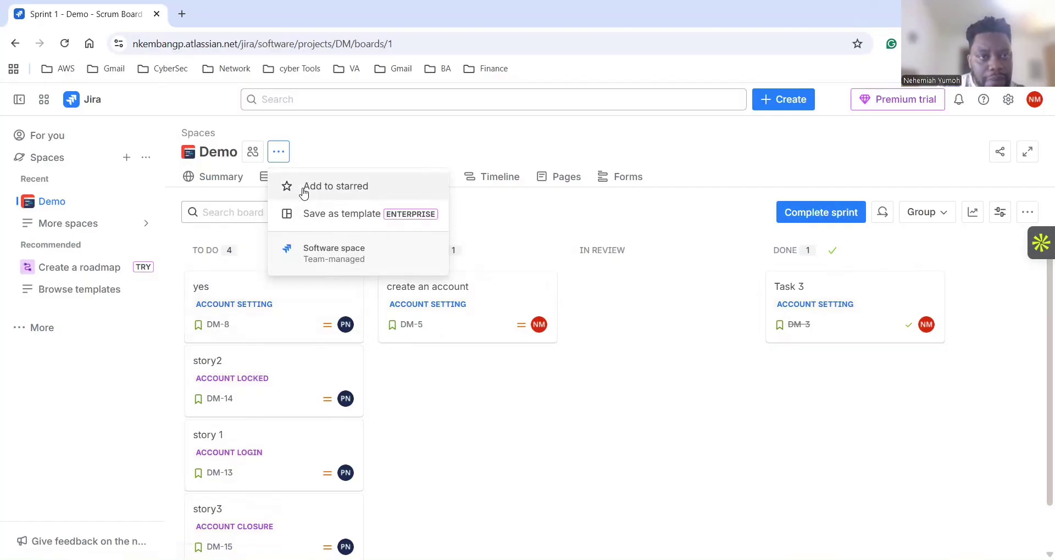
pyautogui.click(258, 155)
pyautogui.click(258, 155)
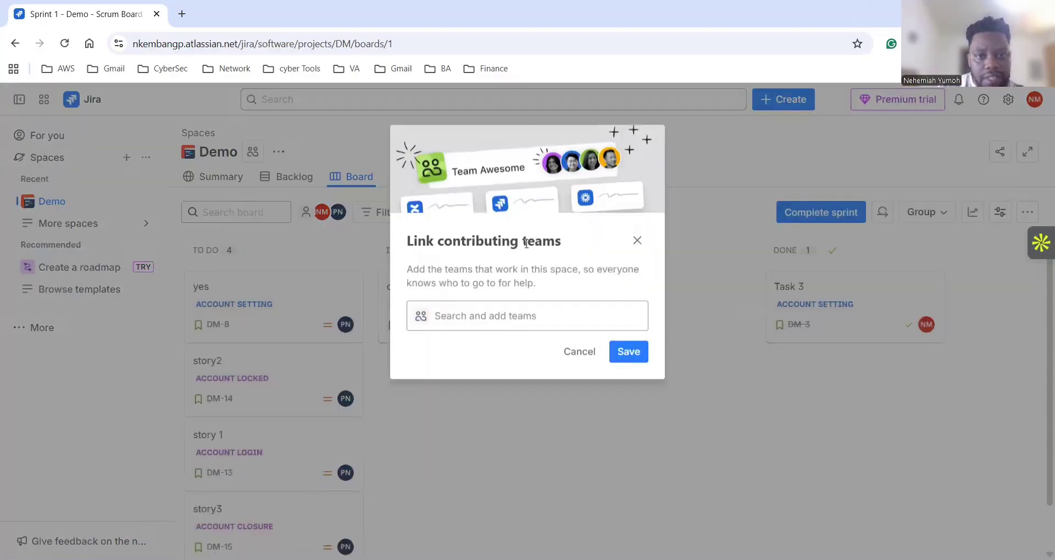
pyautogui.click(637, 243)
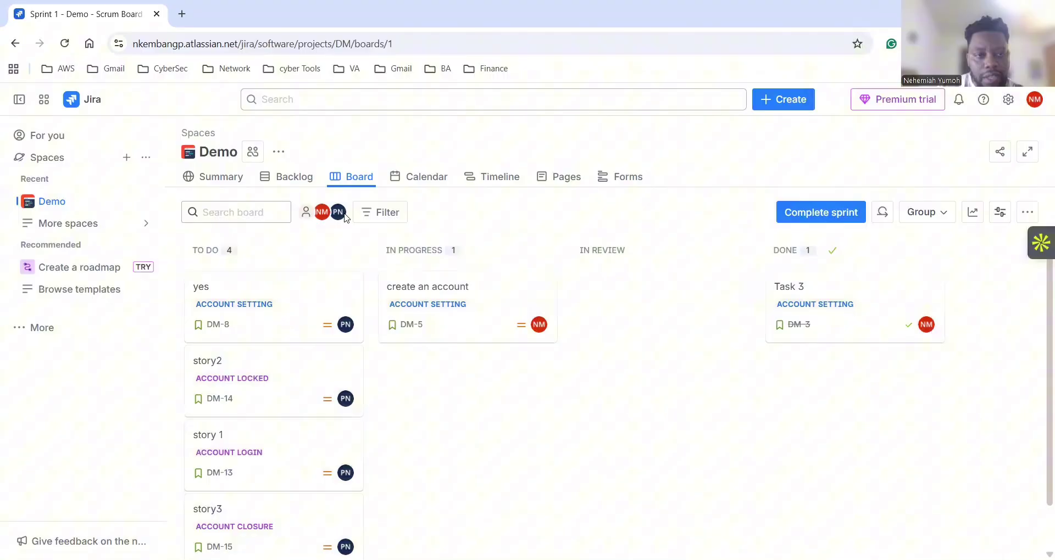
pyautogui.click(257, 152)
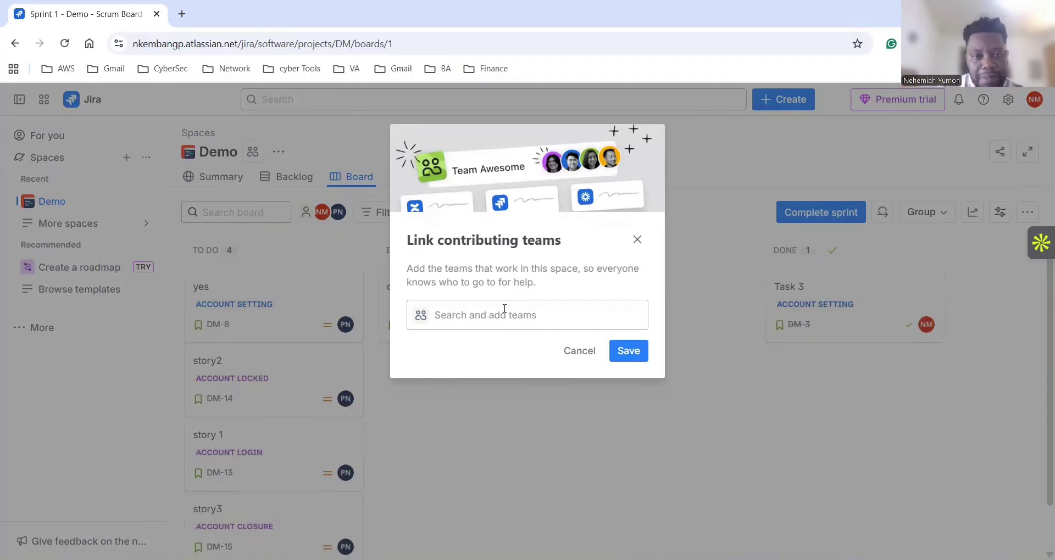
# Try several team searches, clear the search field, and close the dialog without linking.
pyautogui.click(548, 312)
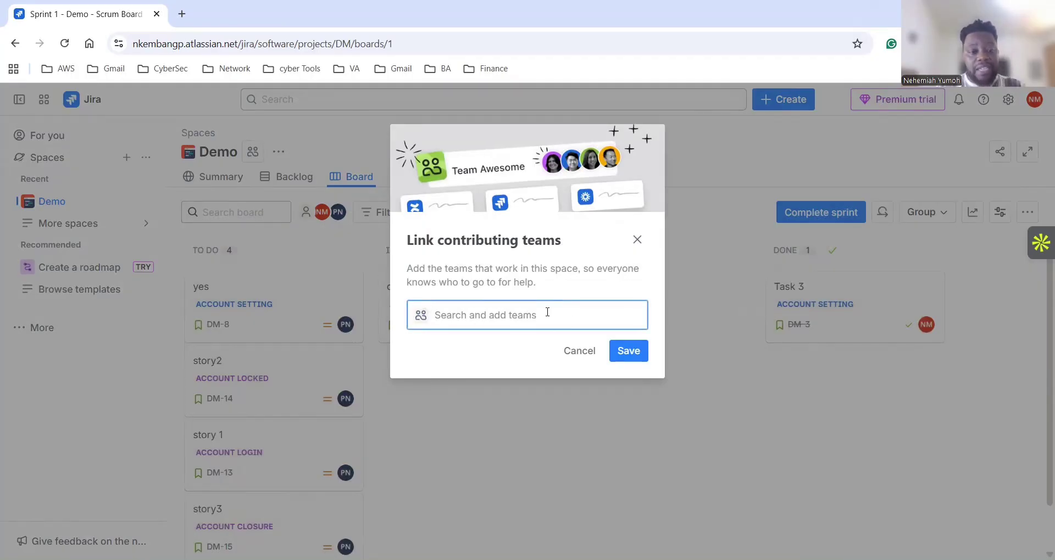
pyautogui.write('Dan')
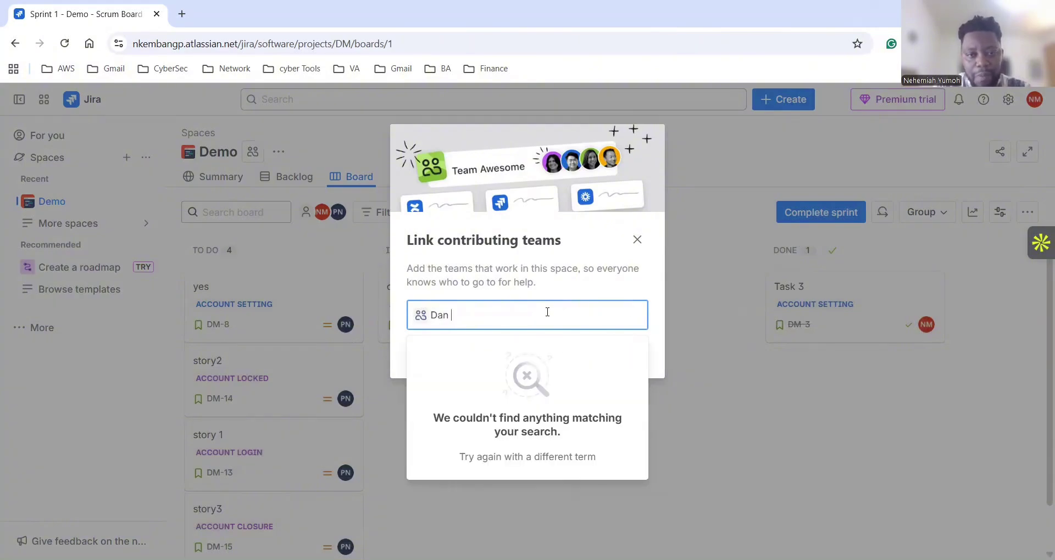
pyautogui.press('BackSpace')
pyautogui.press('BackSpace')
pyautogui.press('BackSpace')
pyautogui.press('BackSpace')
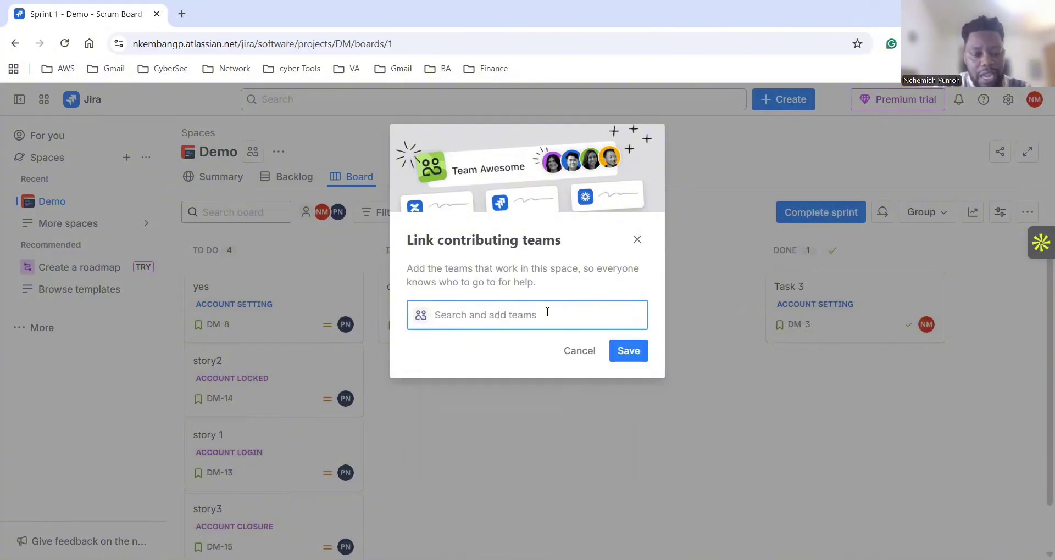
pyautogui.write('N')
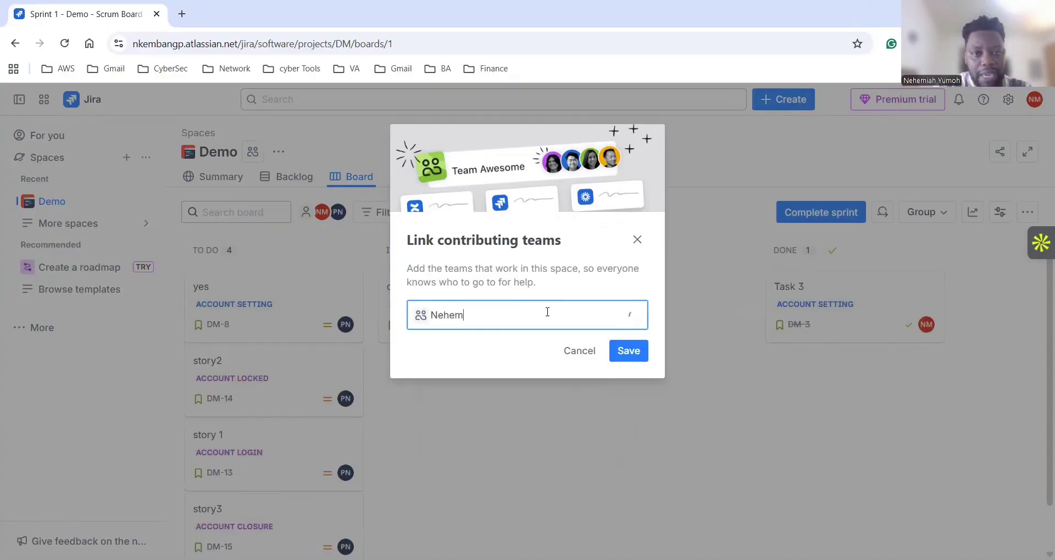
pyautogui.write('ehemiah')
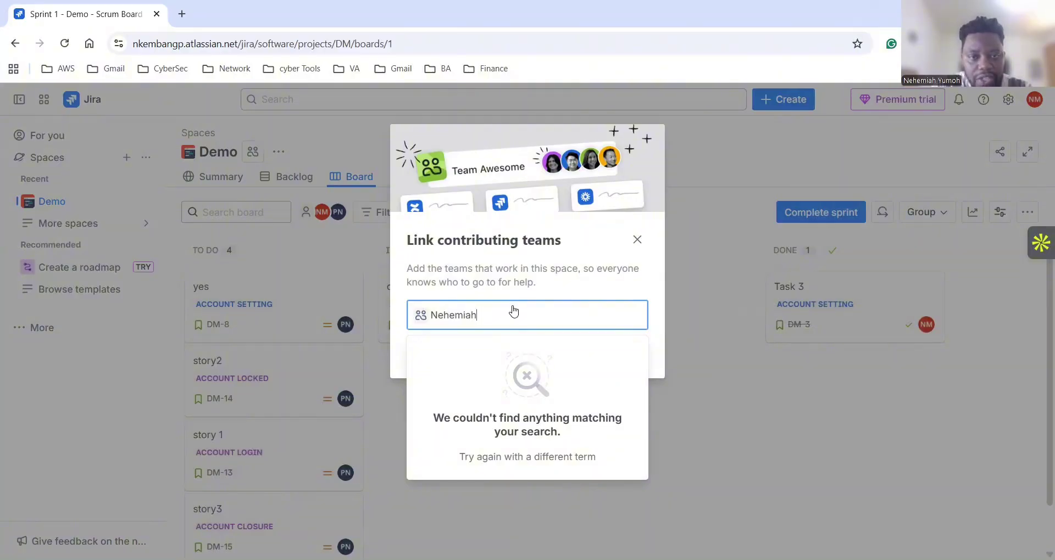
pyautogui.press('BackSpace')
pyautogui.press('BackSpace')
pyautogui.press('BackSpace')
pyautogui.press('BackSpace')
pyautogui.press('BackSpace')
pyautogui.press('BackSpace')
pyautogui.press('BackSpace')
pyautogui.press('BackSpace')
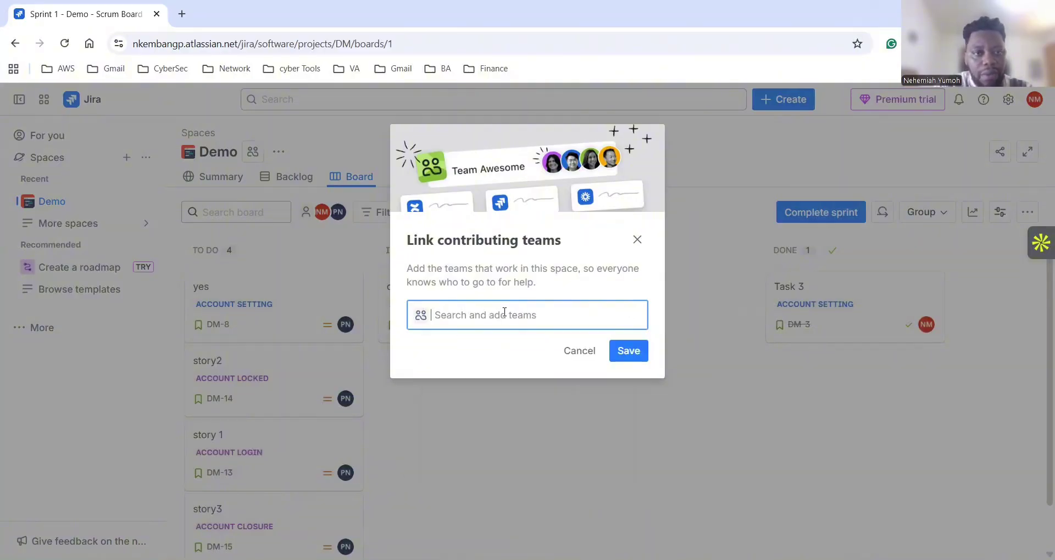
pyautogui.write('mab')
pyautogui.press('BackSpace')
pyautogui.press('BackSpace')
pyautogui.press('BackSpace')
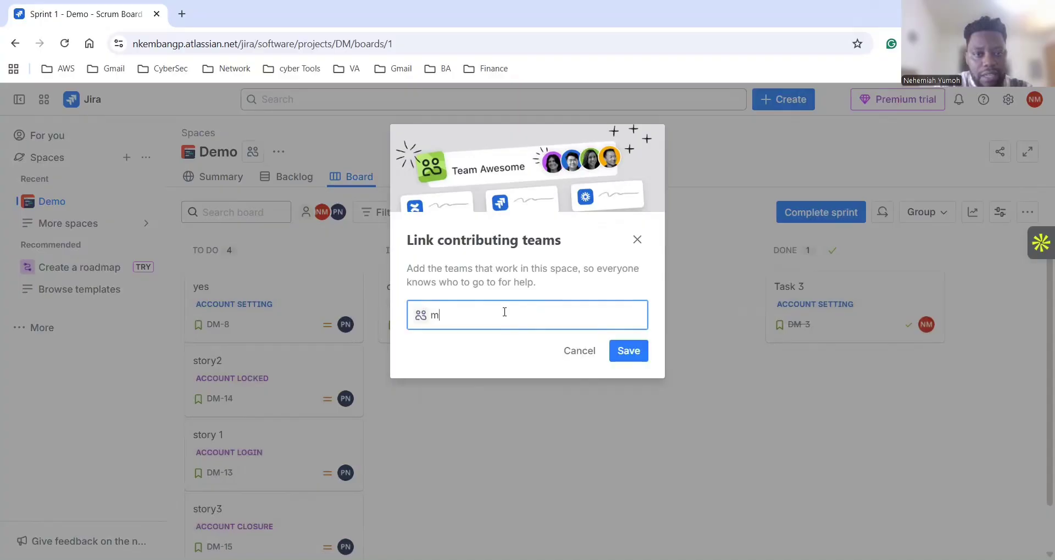
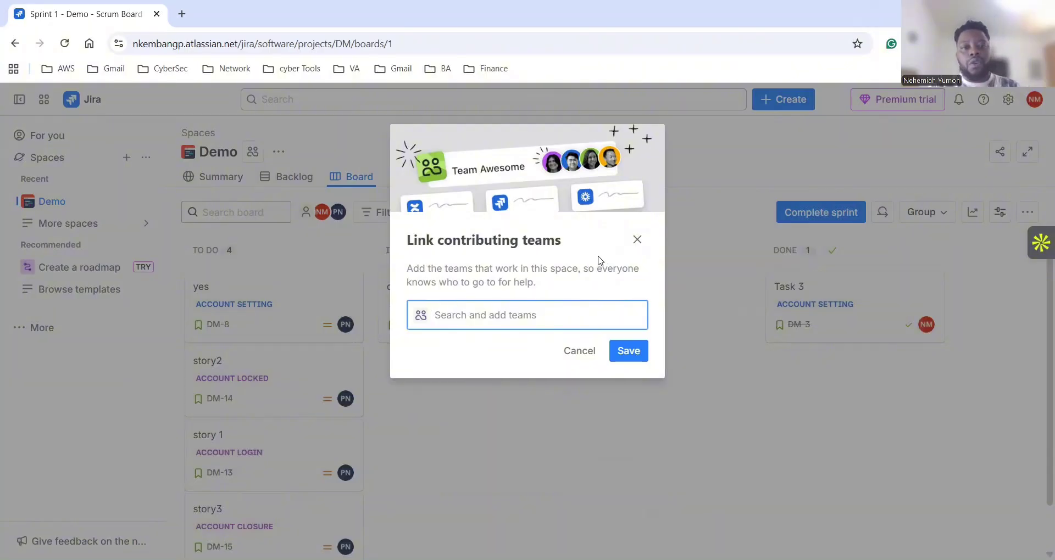
pyautogui.click(636, 239)
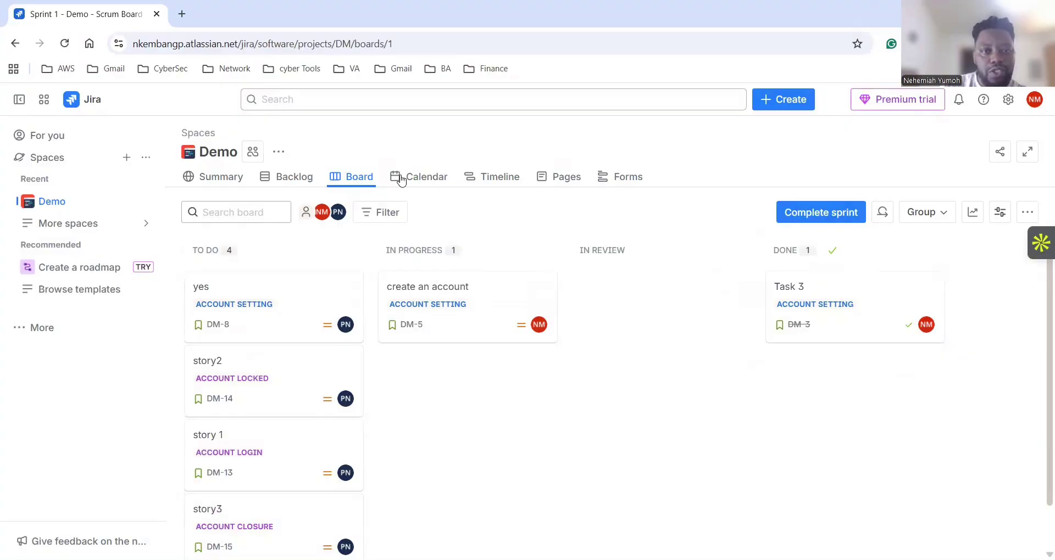
# View the Demo timeline by Quarters and then Weeks before heading back to the backlog.
pyautogui.click(492, 178)
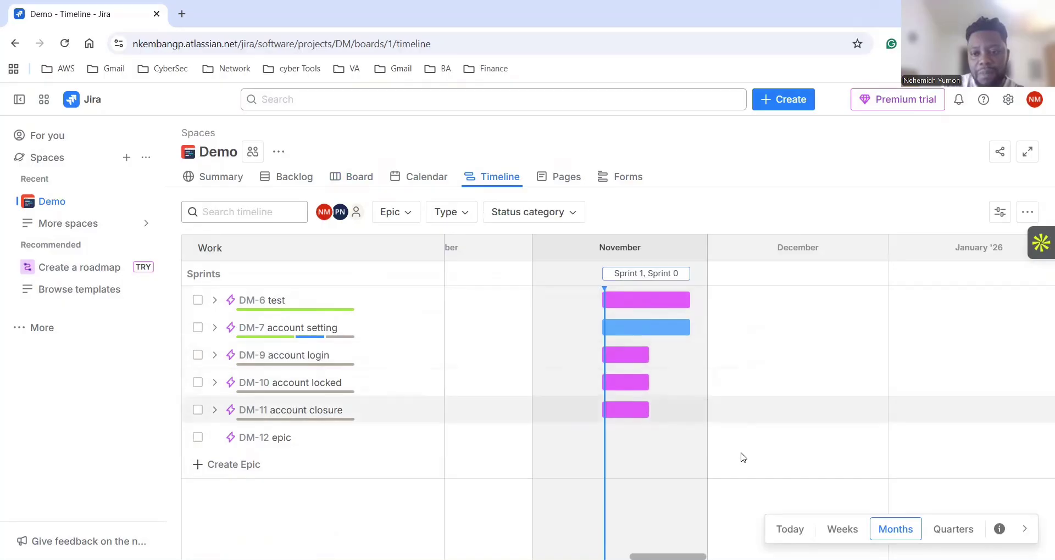
pyautogui.click(946, 527)
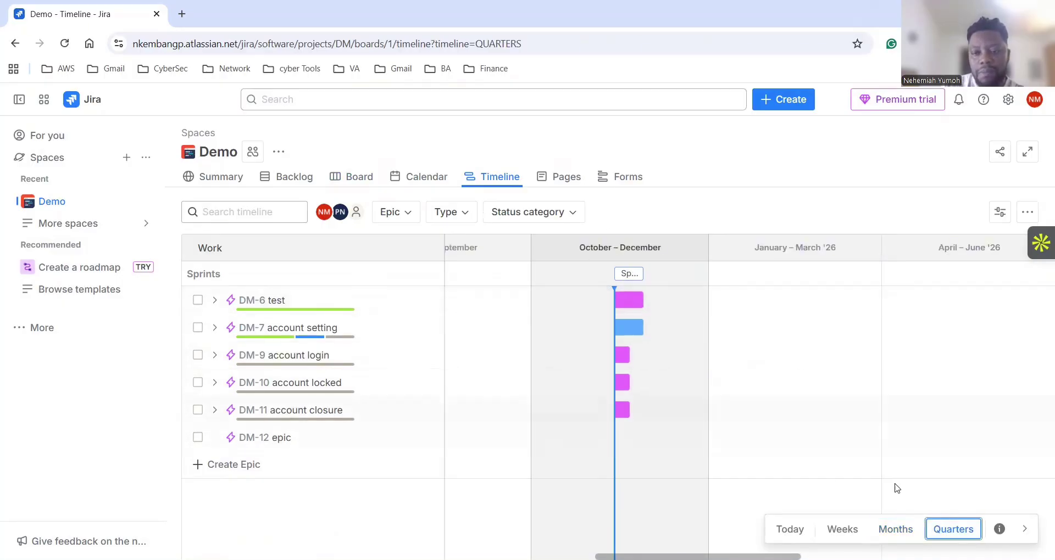
pyautogui.click(842, 529)
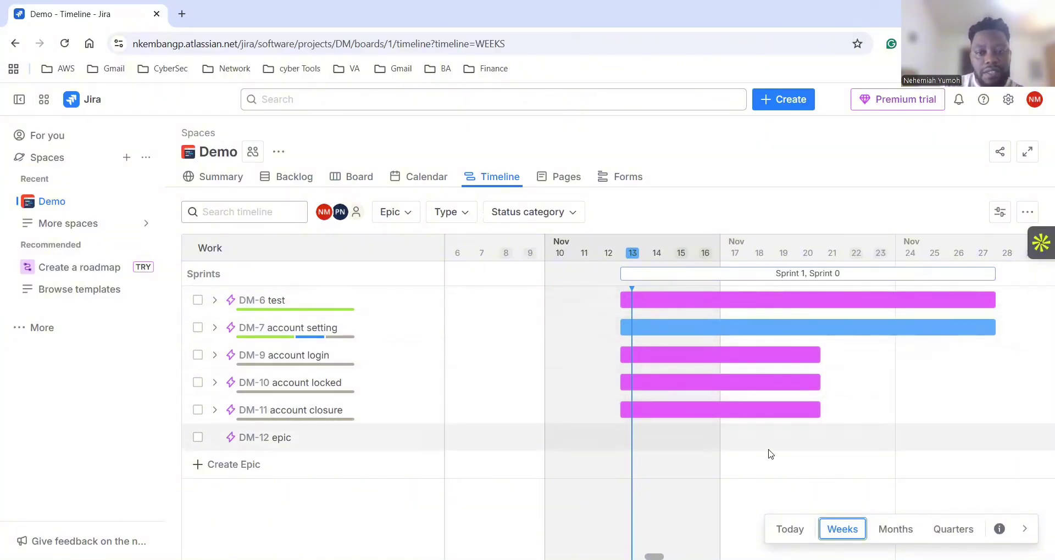
pyautogui.click(300, 186)
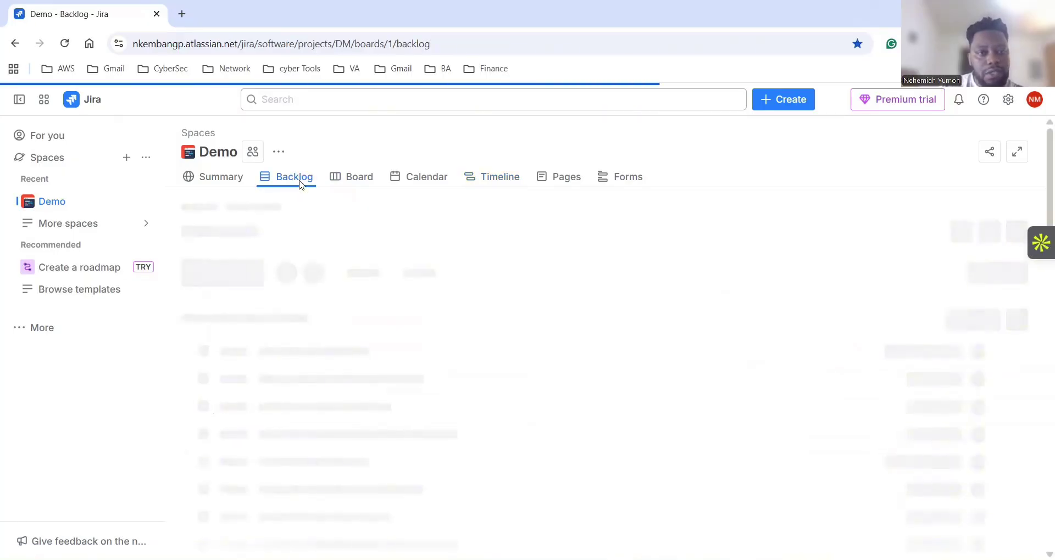
# Scroll the Demo backlog, nudge DM-13 within Sprint 1, and open the Filter options.
pyautogui.scroll(-3, 522, 395)
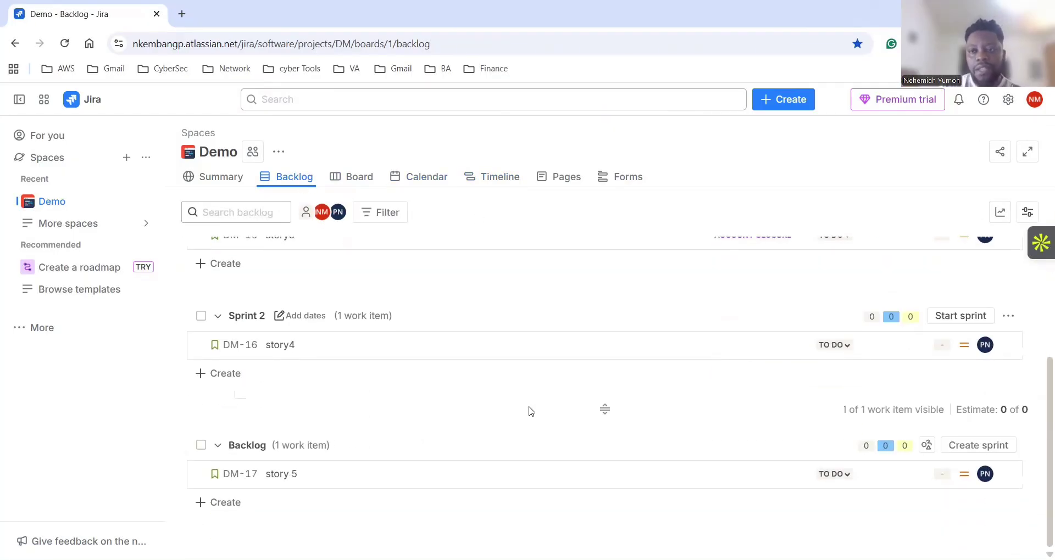
pyautogui.scroll(3, 530, 412)
pyautogui.moveTo(531, 409); pyautogui.dragTo(533, 408)
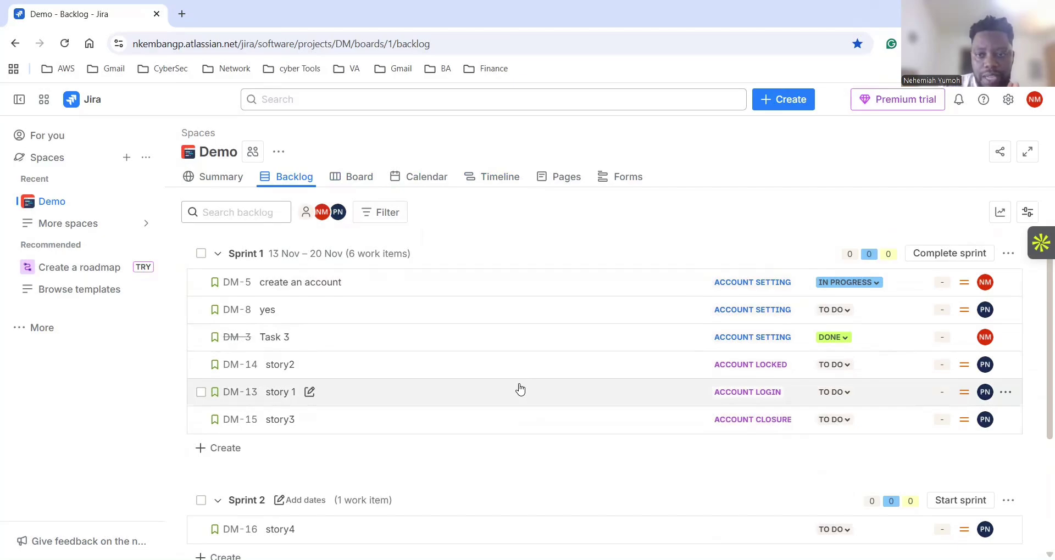
pyautogui.moveTo(520, 389); pyautogui.dragTo(516, 377)
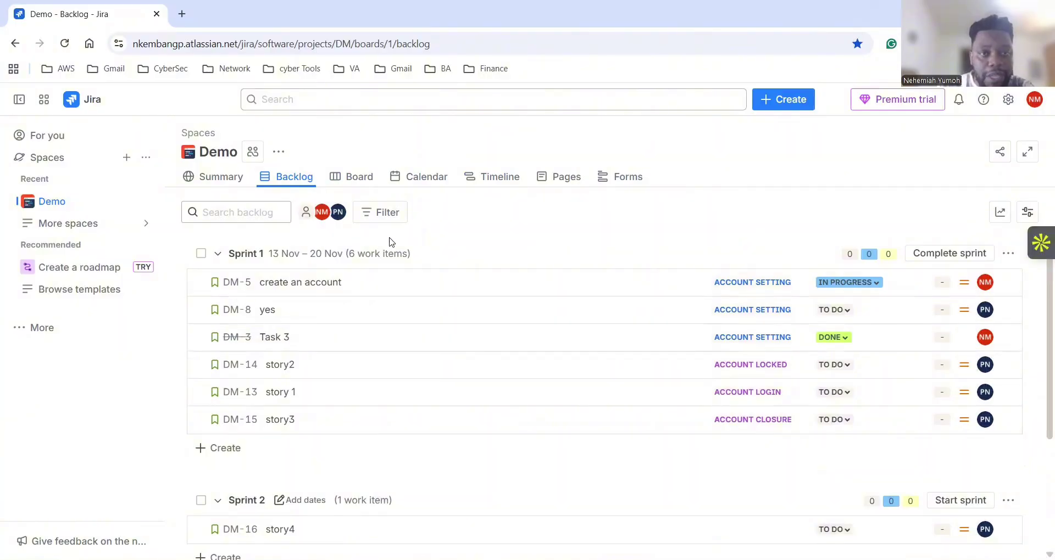
pyautogui.click(387, 216)
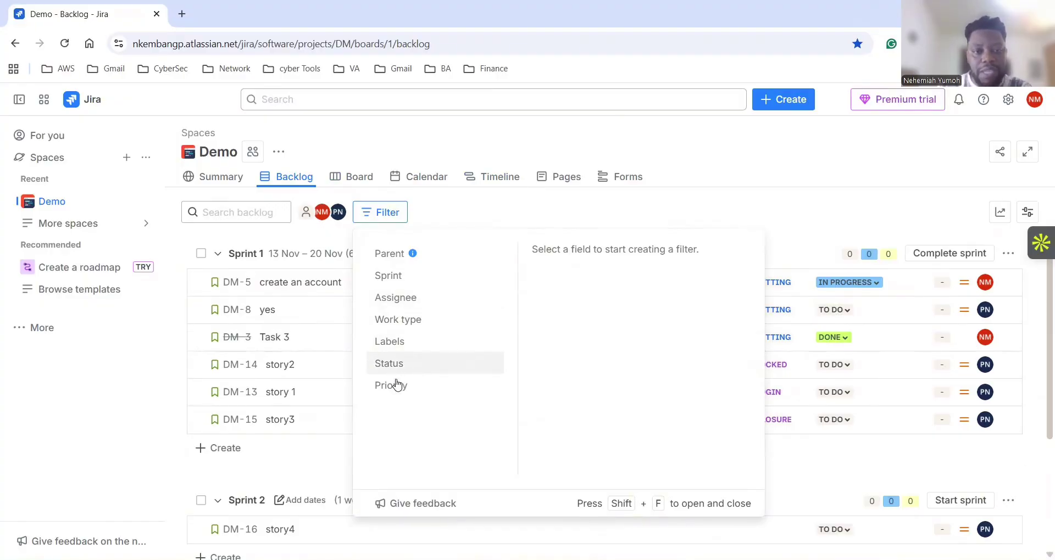
# Filter the backlog to a single assignee, clear and reapply that filter, then close the filter options.
pyautogui.click(396, 298)
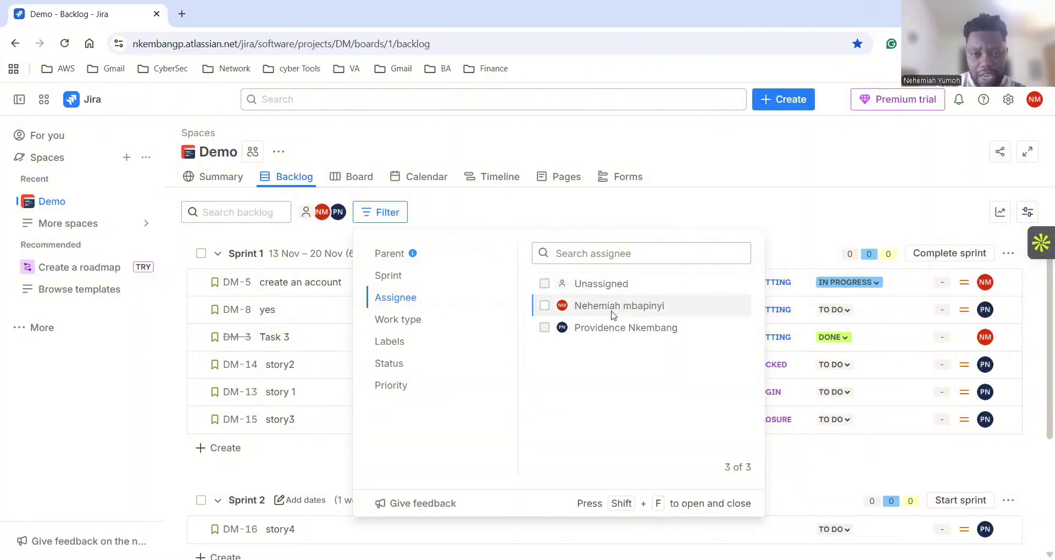
pyautogui.click(545, 306)
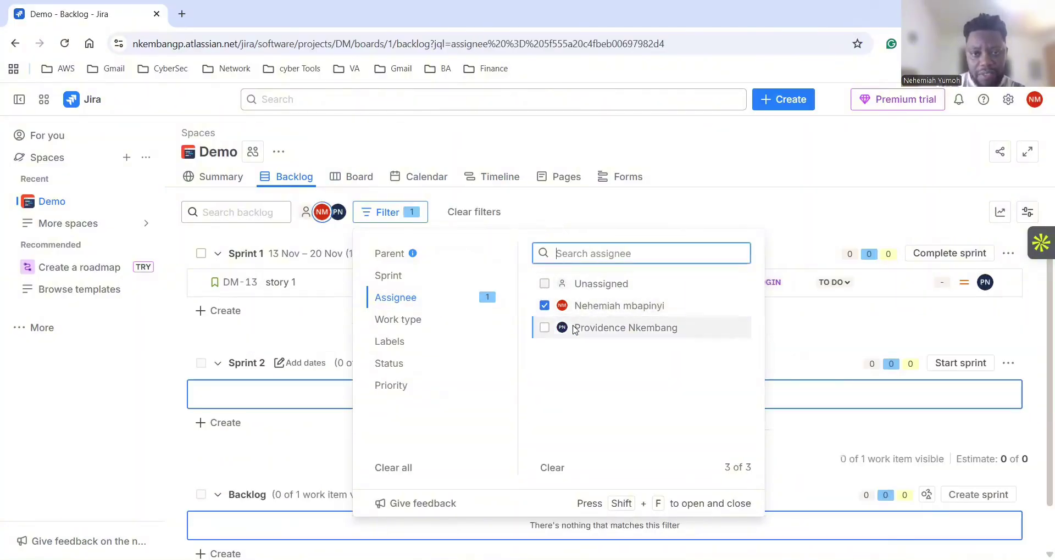
pyautogui.click(786, 345)
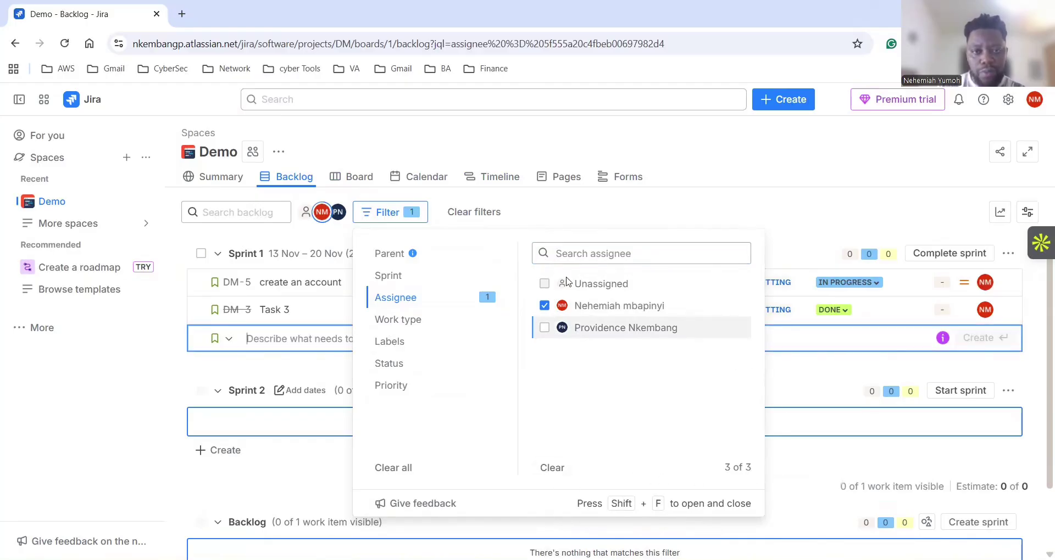
pyautogui.click(551, 469)
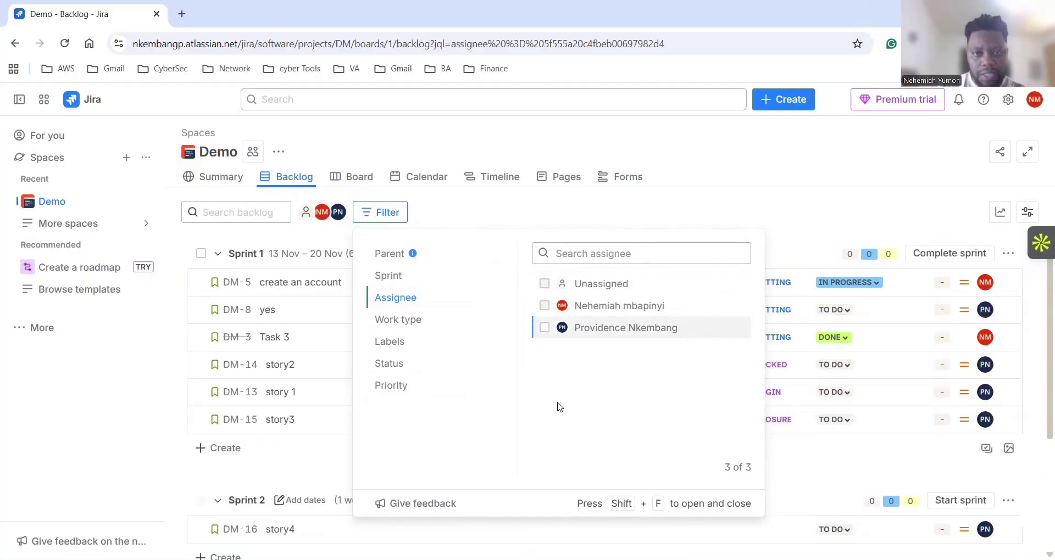
pyautogui.click(542, 309)
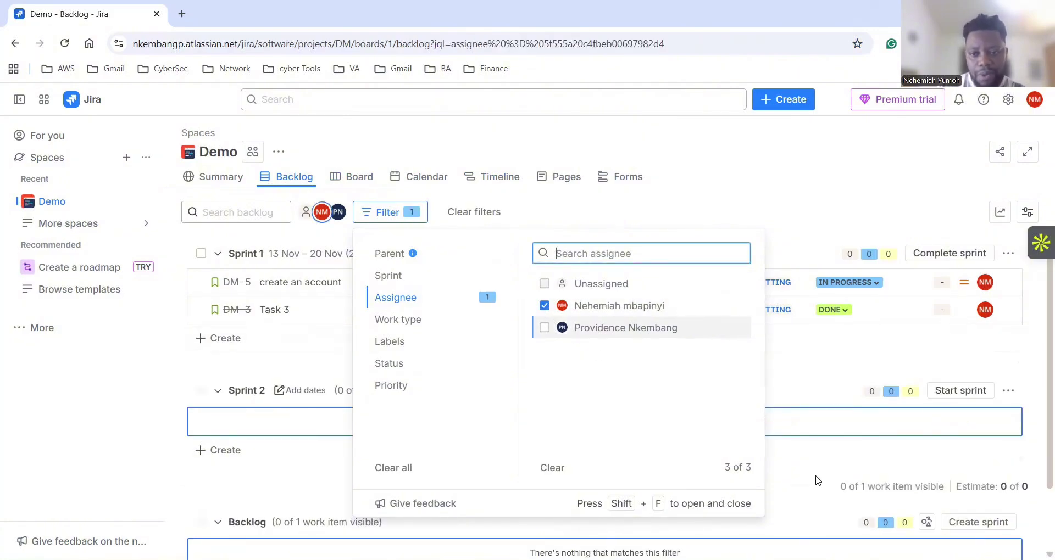
pyautogui.click(800, 472)
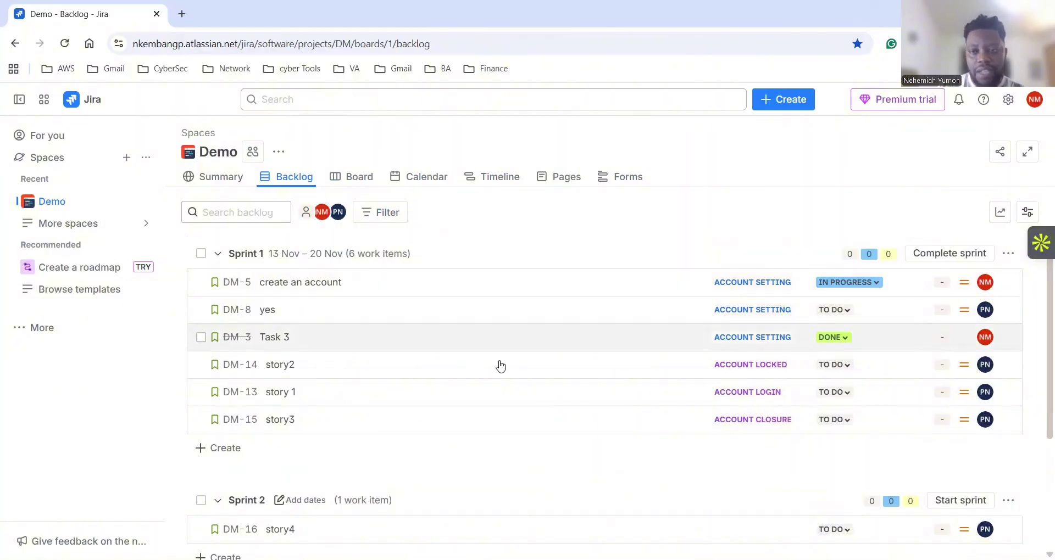
pyautogui.scroll(-3, 513, 414)
pyautogui.scroll(3, 513, 403)
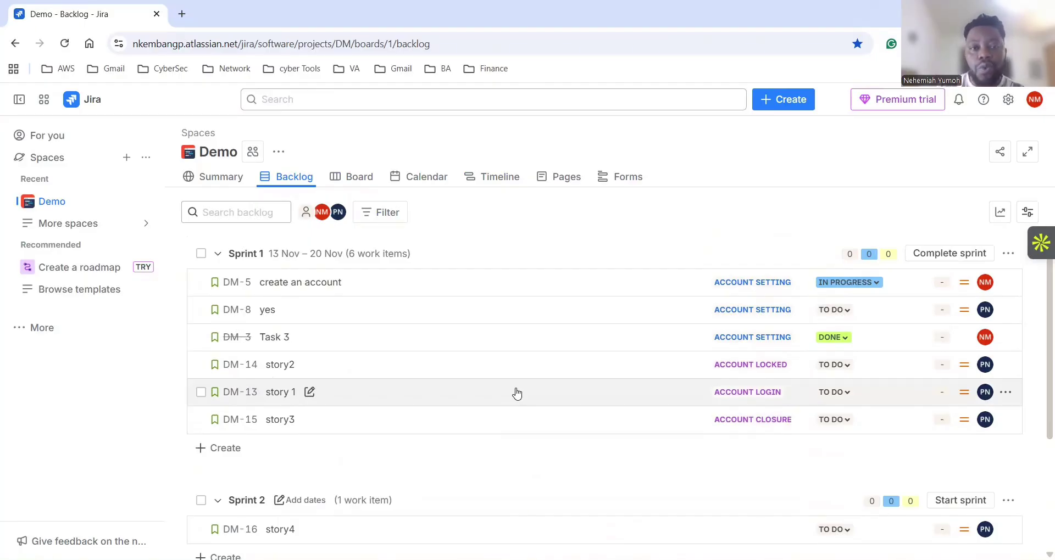
pyautogui.scroll(-3, 487, 380)
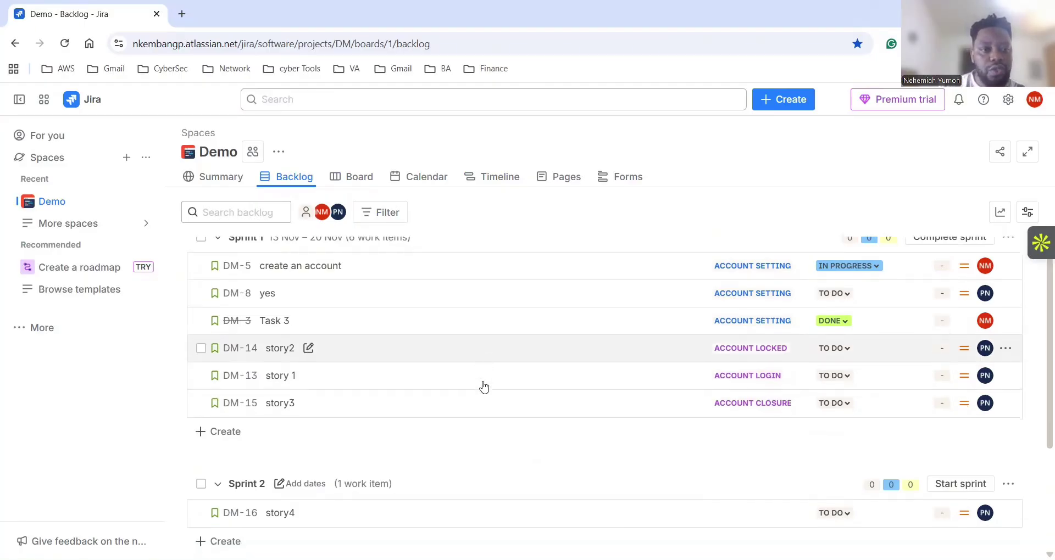
pyautogui.scroll(3, 482, 426)
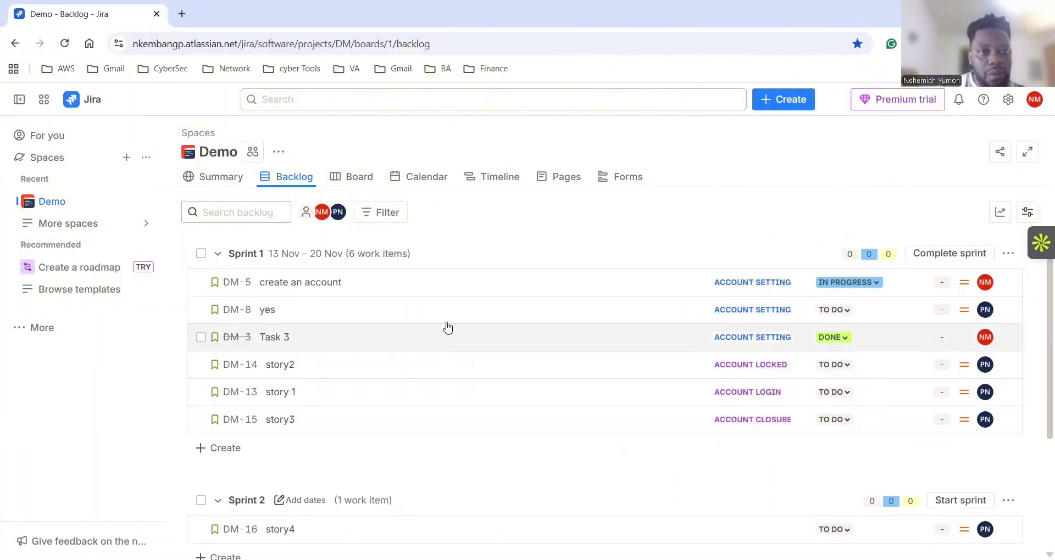
pyautogui.scroll(-3, 504, 365)
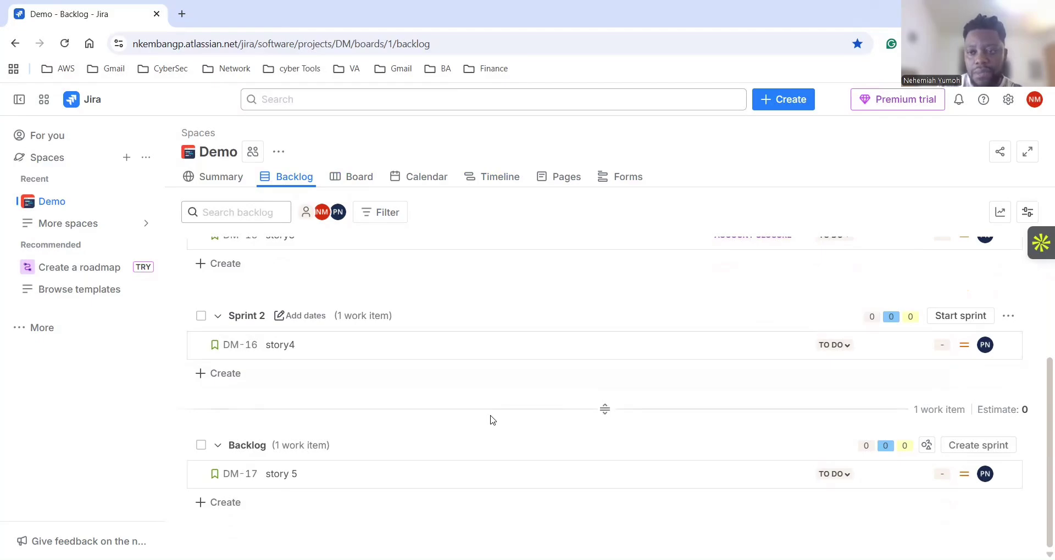
pyautogui.scroll(3, 491, 420)
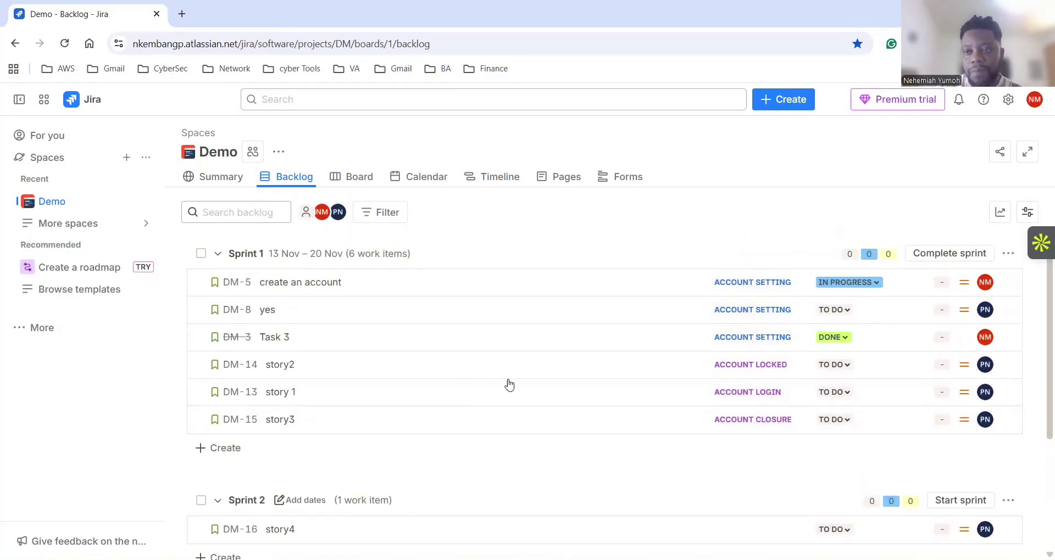
# Enter 2 story points on DM-5 'create an account' and 5 on DM-8 'yes' in Sprint 1.
pyautogui.click(940, 283)
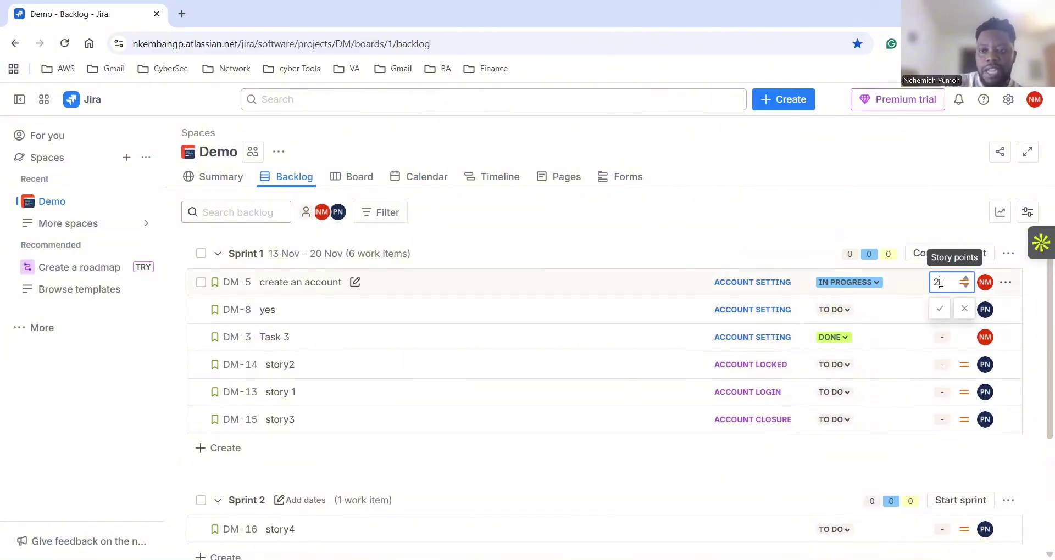
pyautogui.press('Return')
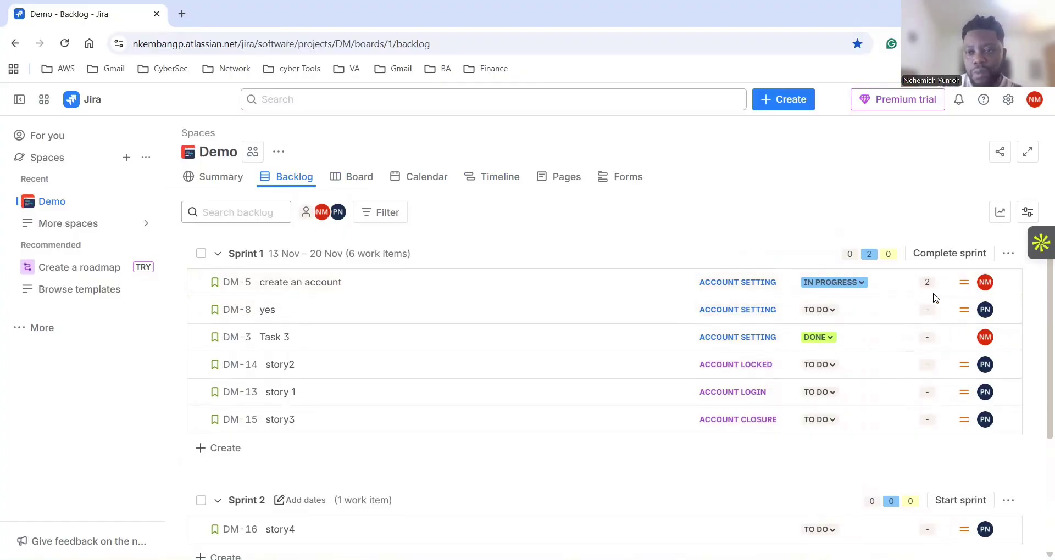
pyautogui.click(921, 311)
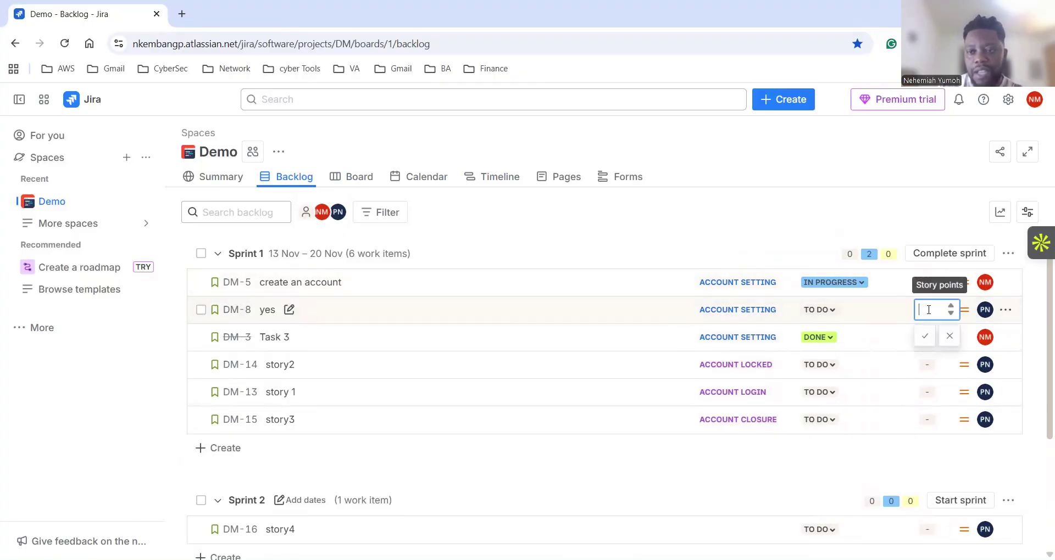
pyautogui.write('5')
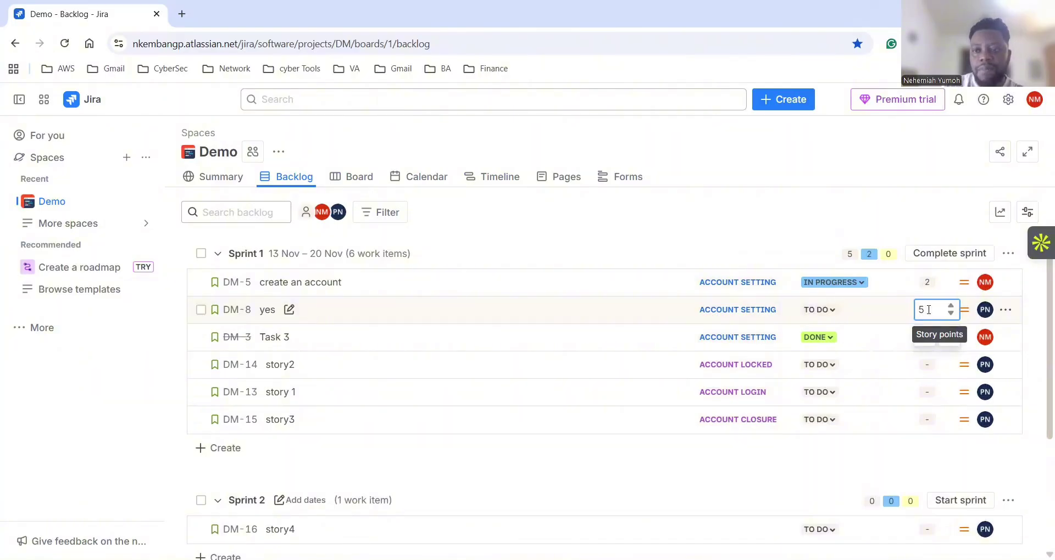
pyautogui.press('Return')
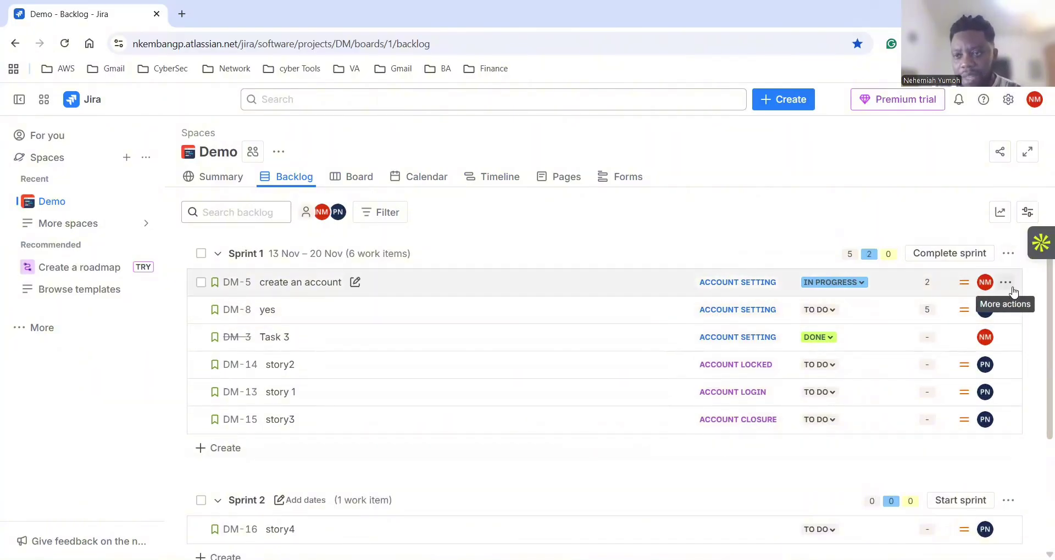
# Add a flag to DM-5 with the note 'blocked. requirement not complete'.
pyautogui.click(1011, 285)
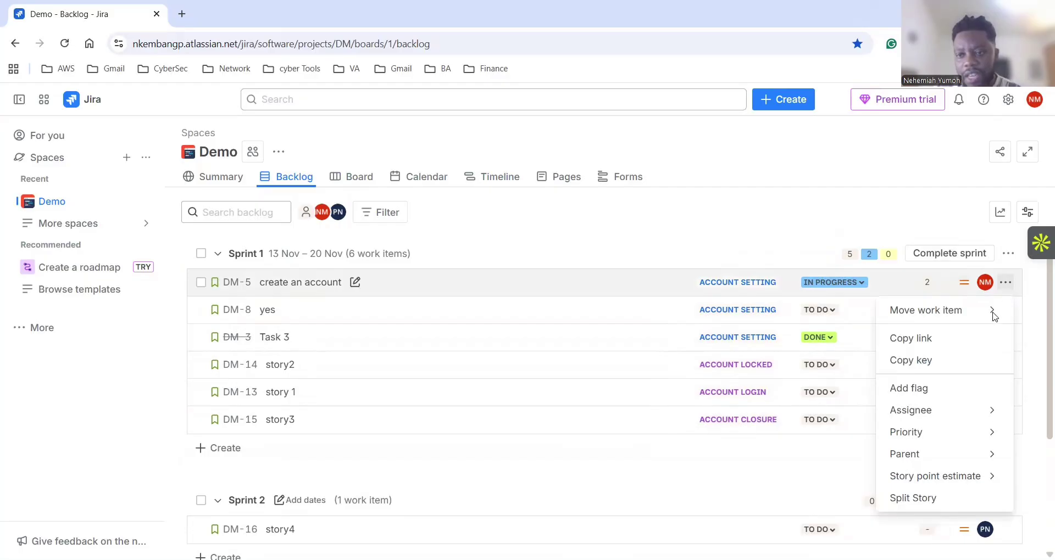
pyautogui.click(925, 416)
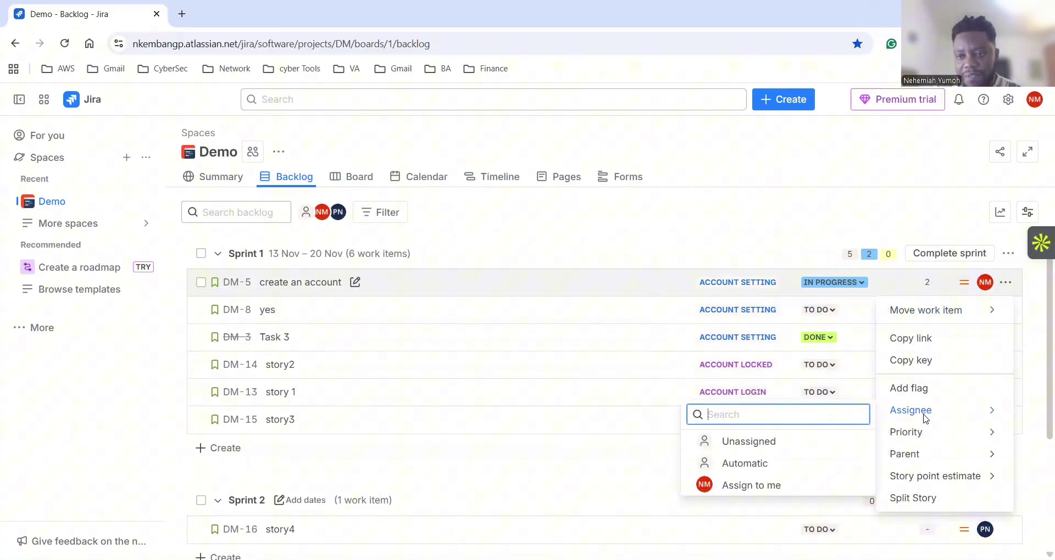
pyautogui.click(912, 389)
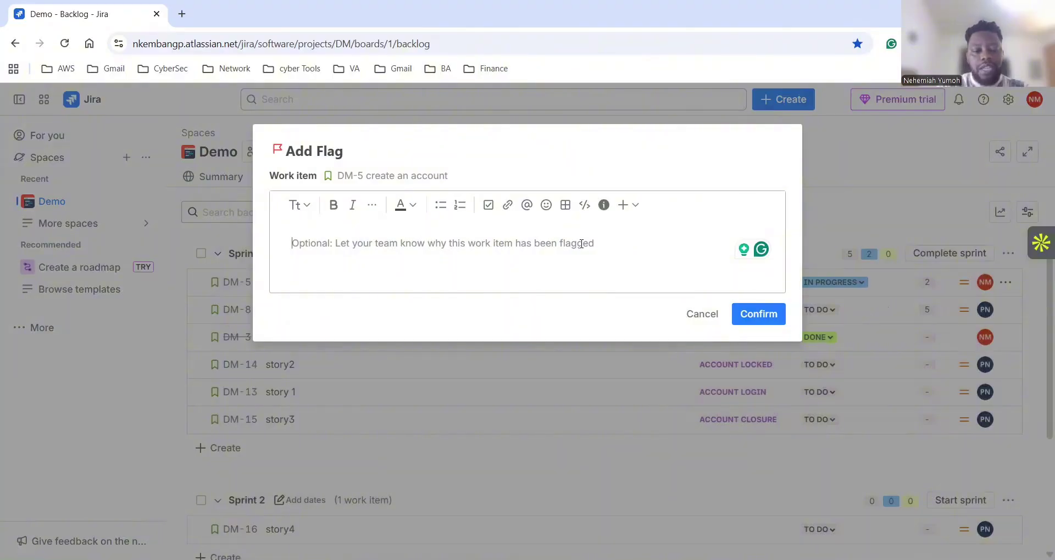
pyautogui.write('bl')
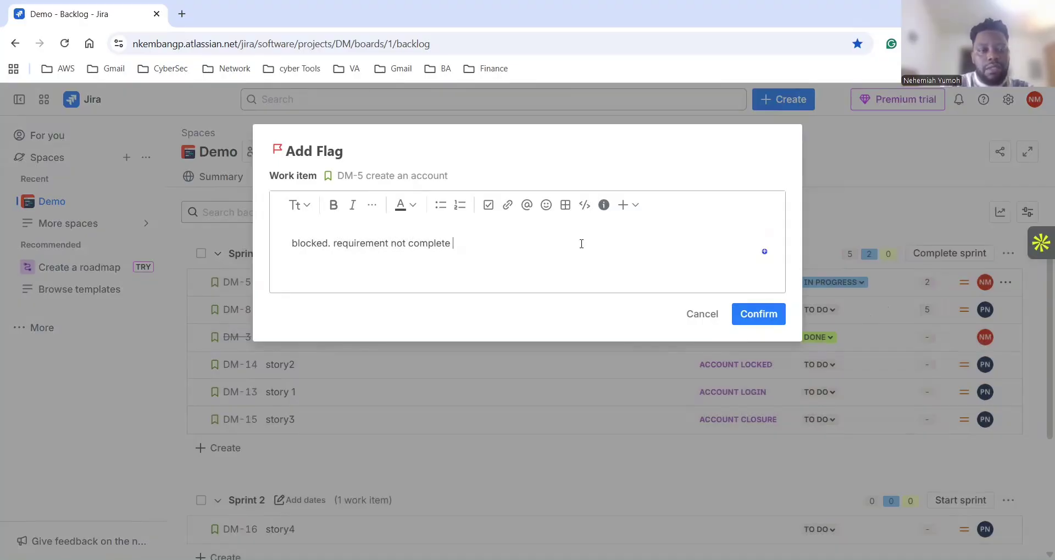
pyautogui.click(758, 314)
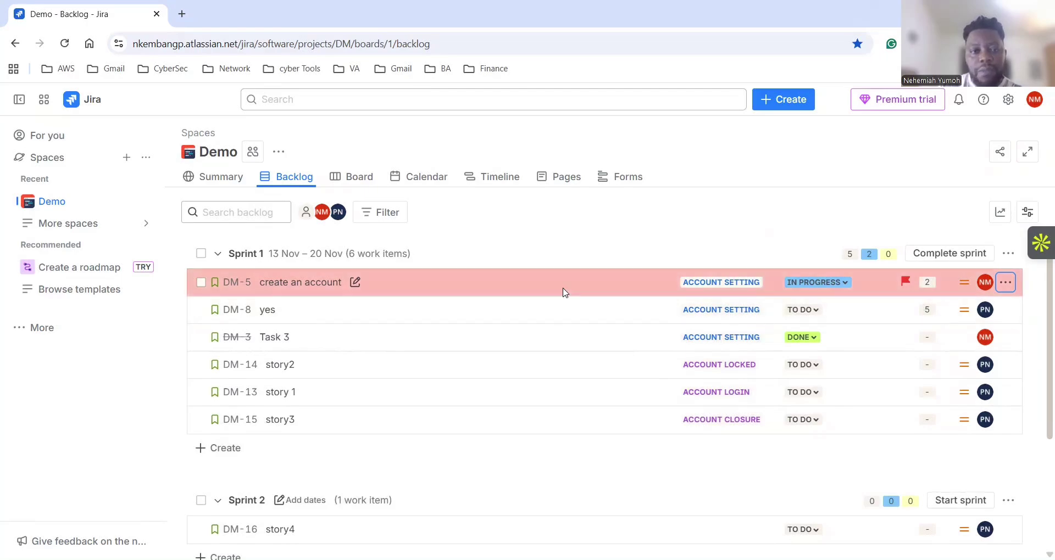
pyautogui.click(501, 287)
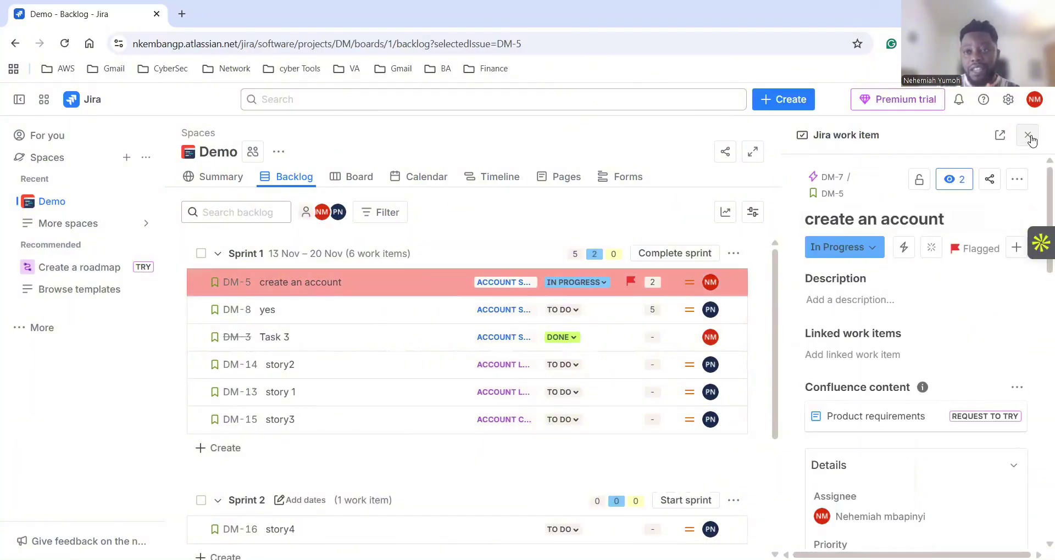
pyautogui.click(1026, 135)
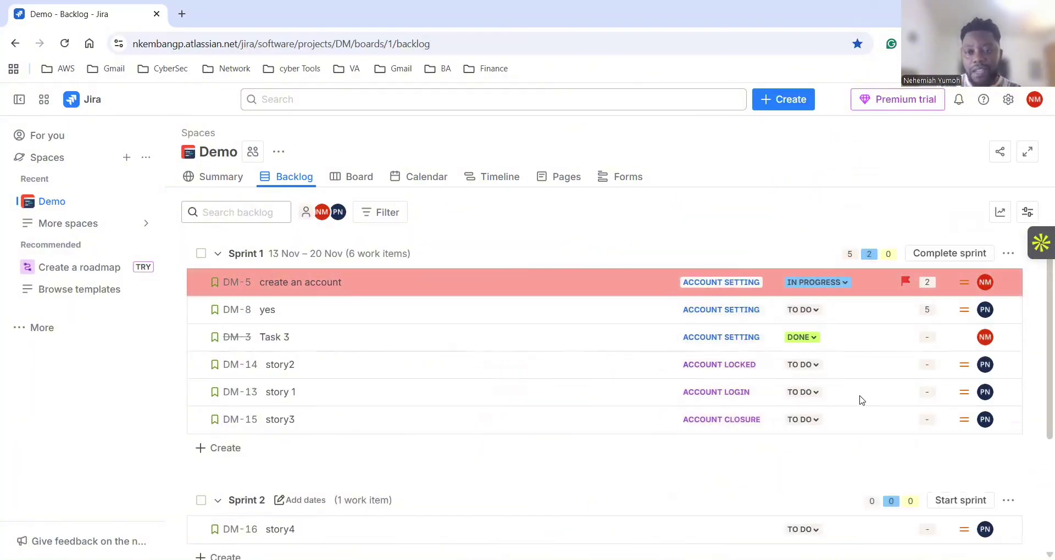
pyautogui.scroll(-2, 848, 376)
pyautogui.scroll(2, 847, 376)
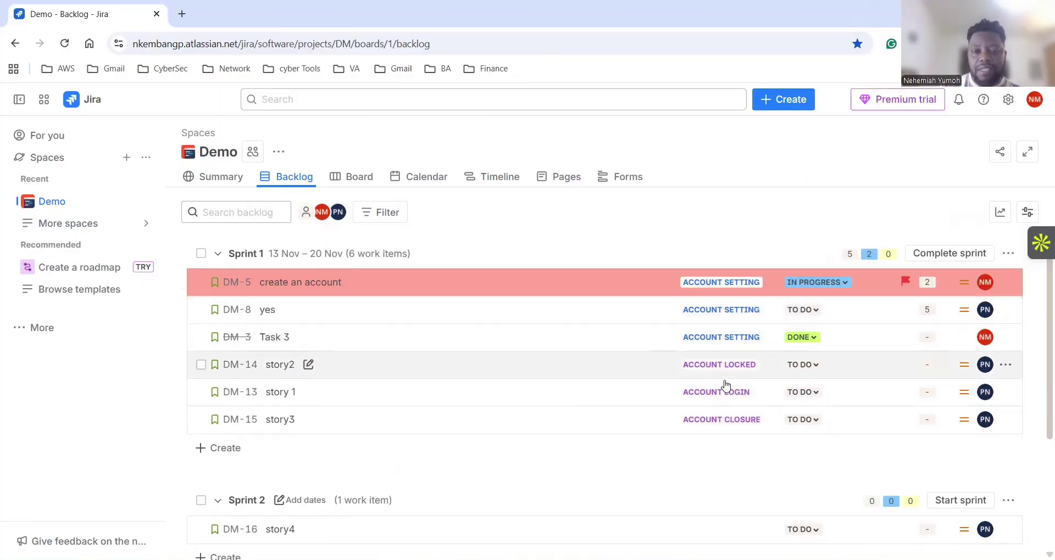
pyautogui.scroll(-1, 739, 431)
pyautogui.scroll(-3, 739, 431)
pyautogui.scroll(4, 737, 425)
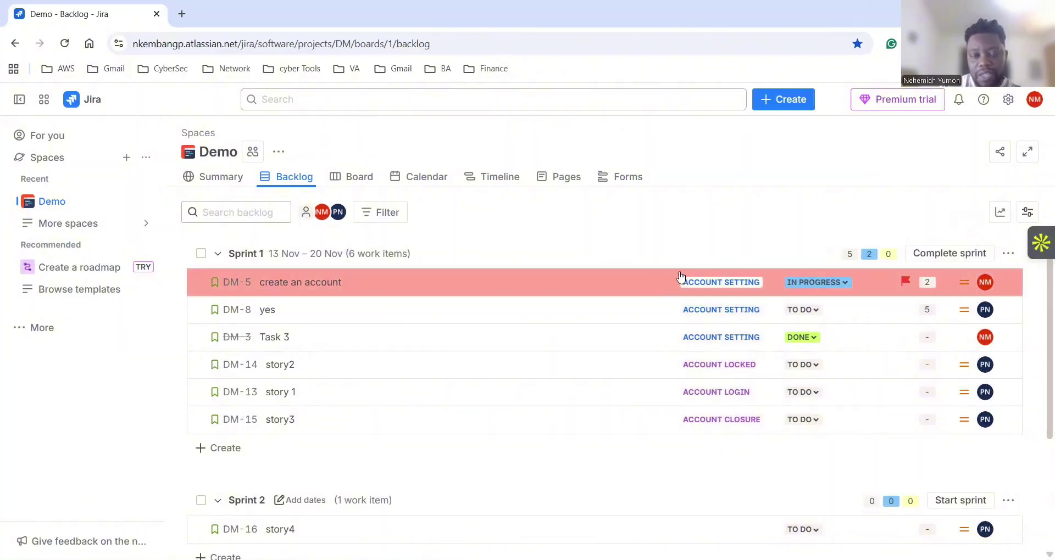
pyautogui.scroll(-3, 644, 422)
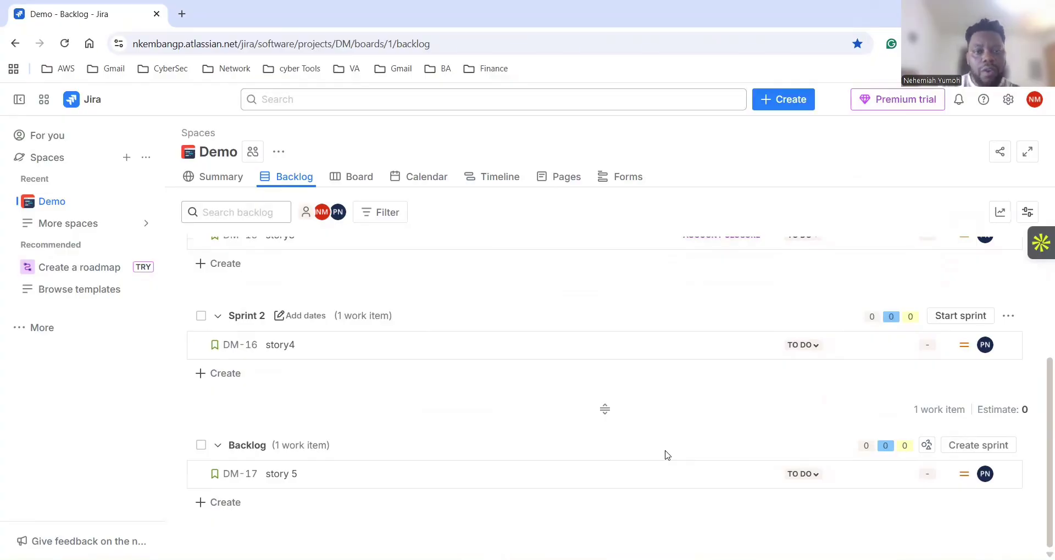
pyautogui.scroll(3, 667, 455)
pyautogui.scroll(-3, 676, 455)
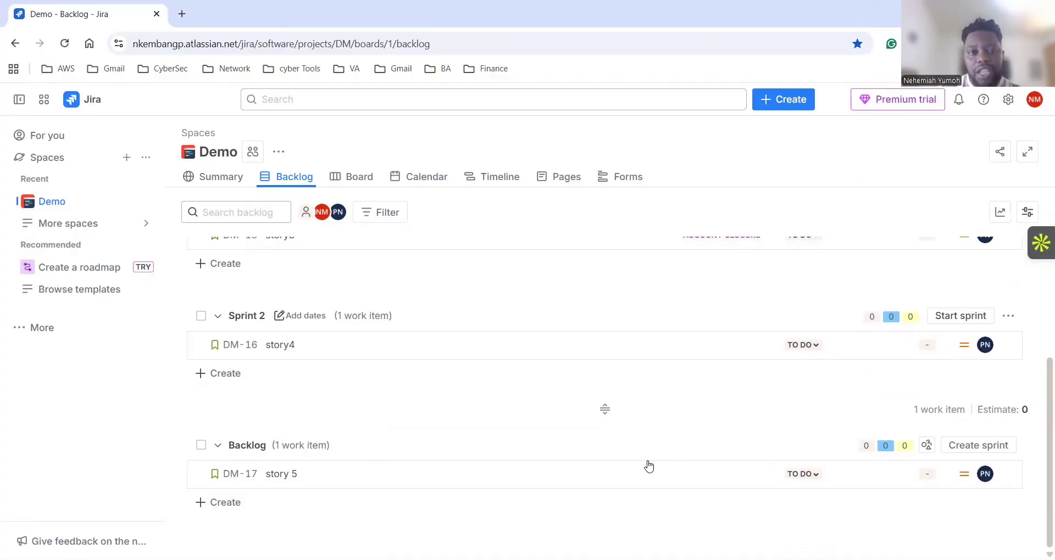
pyautogui.scroll(3, 647, 462)
pyautogui.scroll(-3, 637, 453)
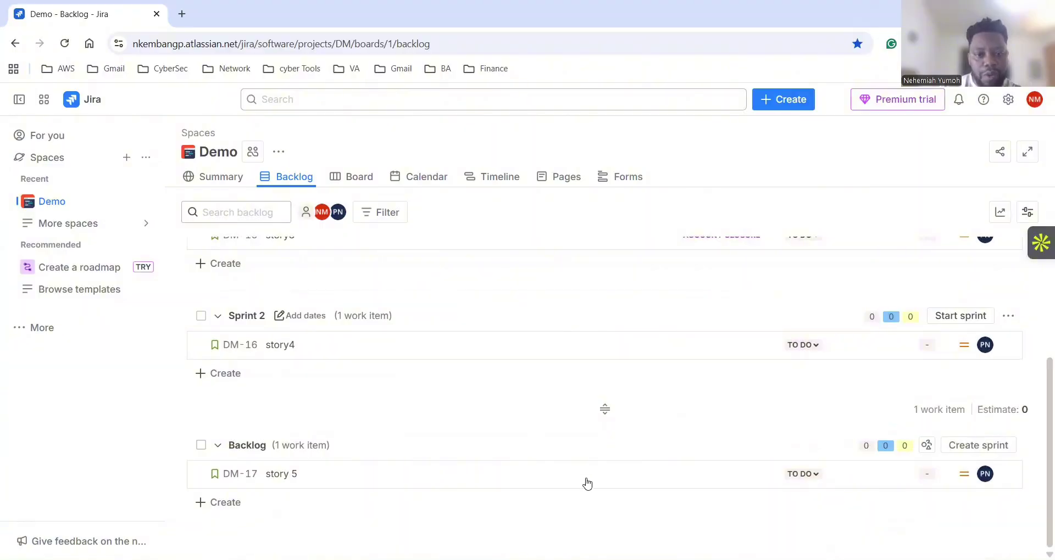
pyautogui.scroll(3, 670, 441)
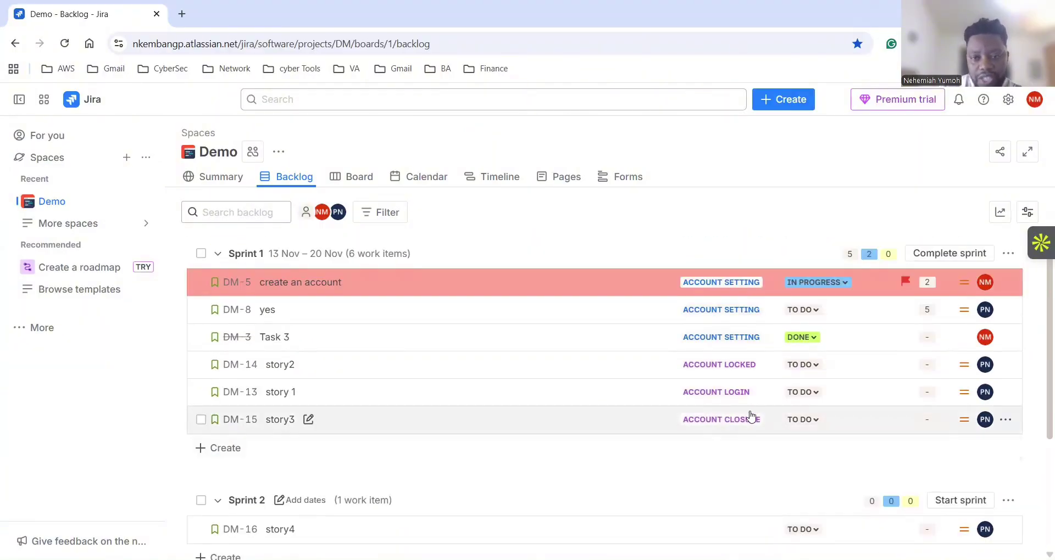
pyautogui.scroll(-3, 708, 434)
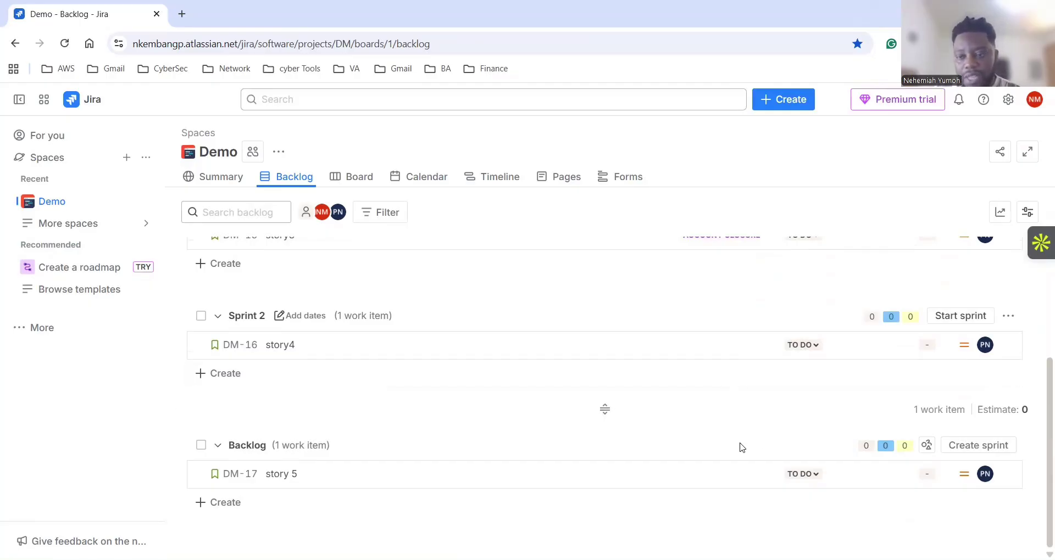
pyautogui.scroll(3, 739, 448)
pyautogui.scroll(-3, 739, 448)
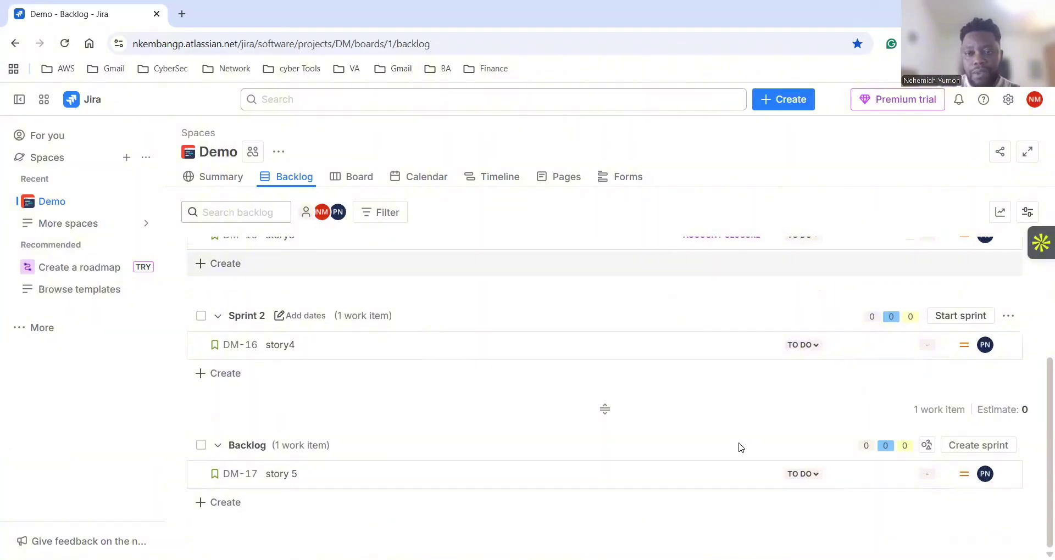
pyautogui.scroll(3, 739, 445)
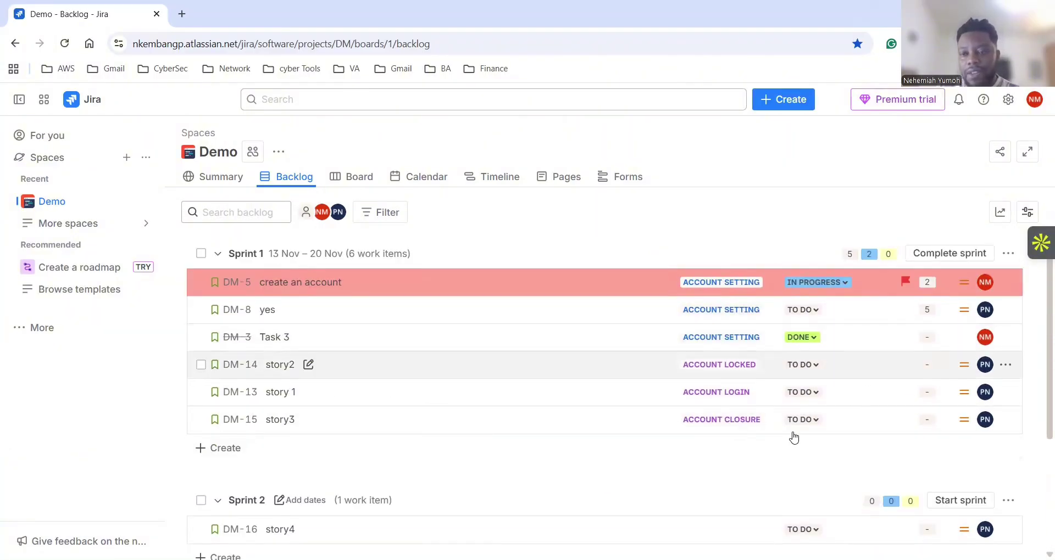
pyautogui.scroll(-3, 687, 464)
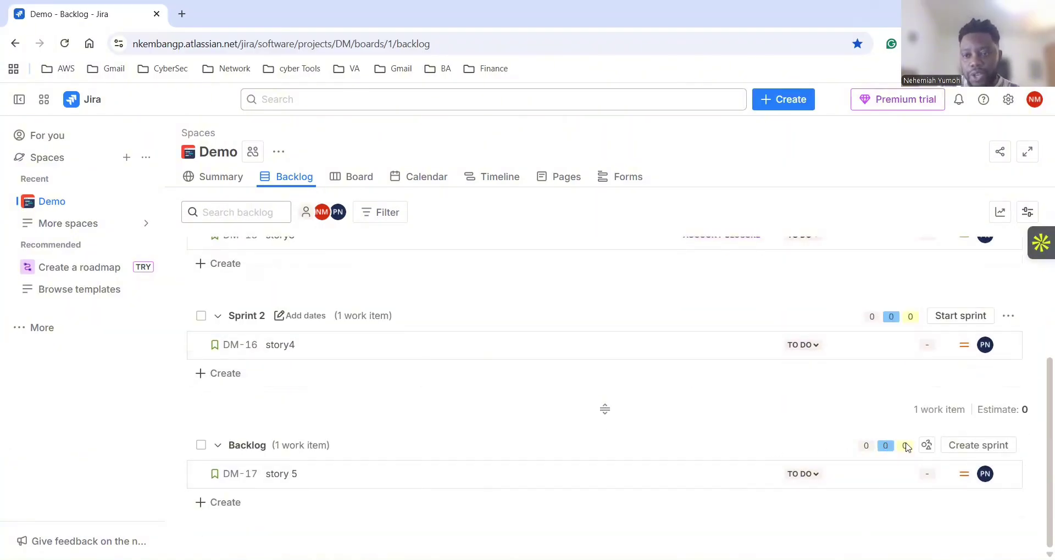
# Create two empty sprints in the Demo backlog, Sprint 3 and Sprint 4, each with 0 work items.
pyautogui.click(969, 451)
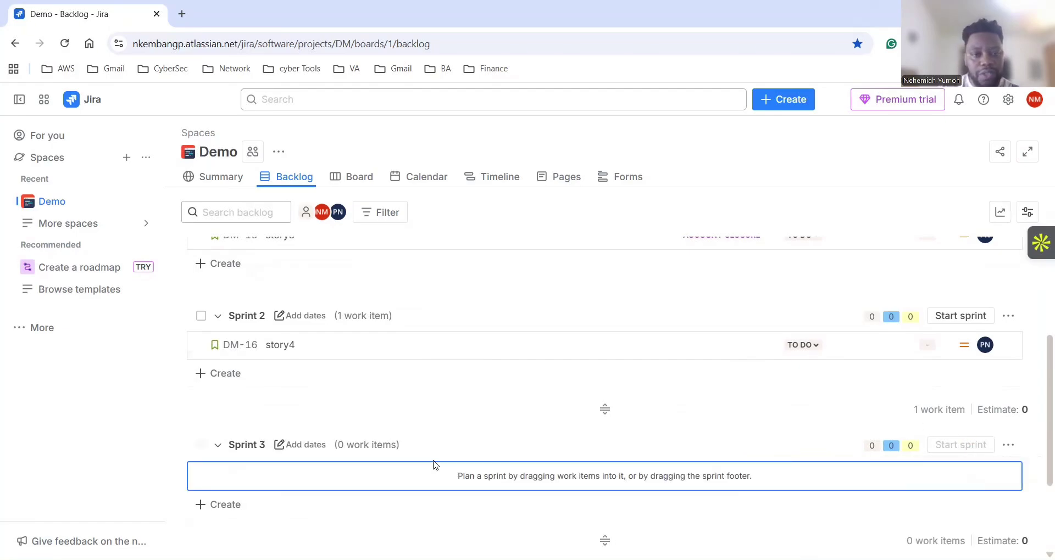
pyautogui.scroll(-2, 427, 469)
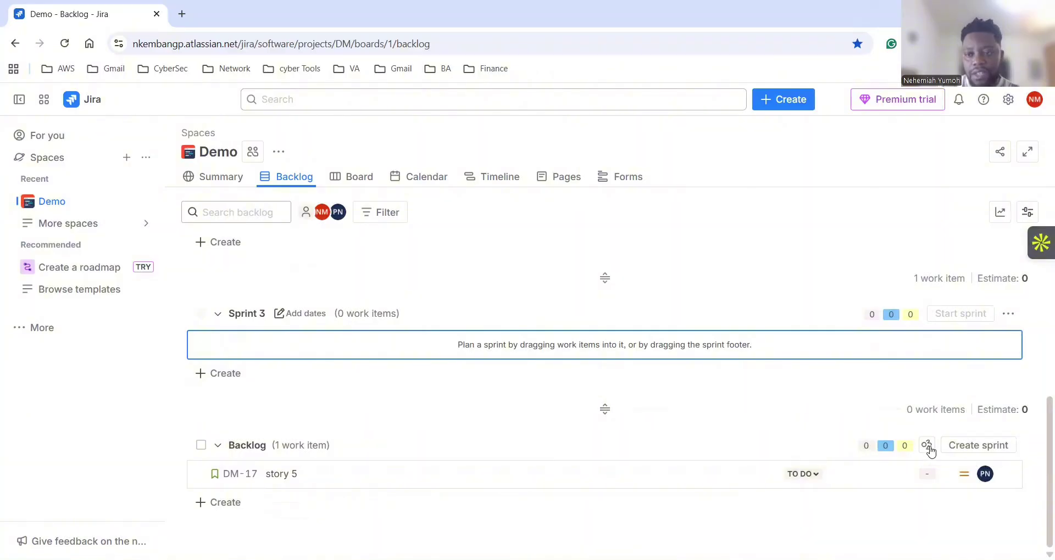
pyautogui.click(959, 446)
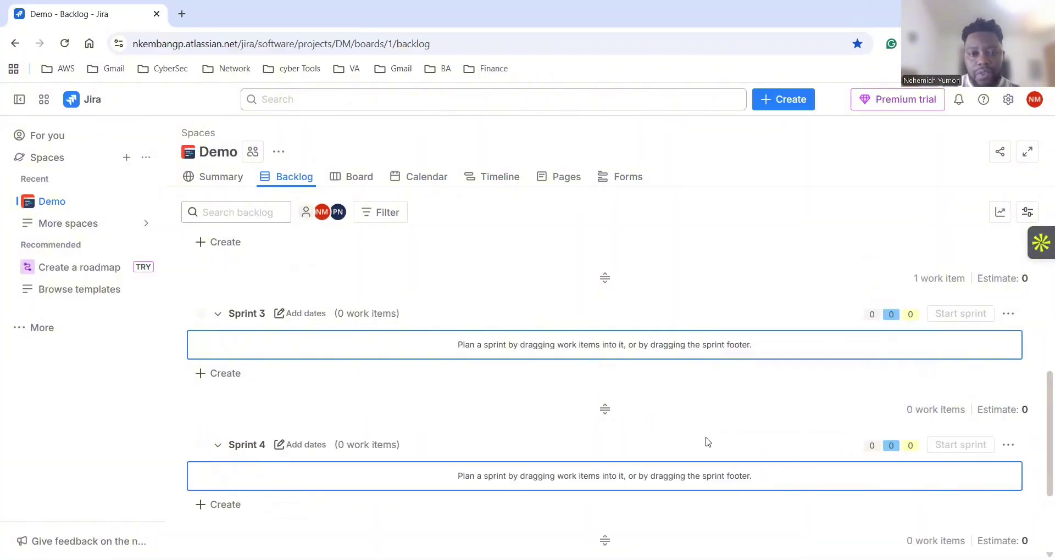
pyautogui.scroll(-2, 722, 436)
pyautogui.scroll(7, 736, 434)
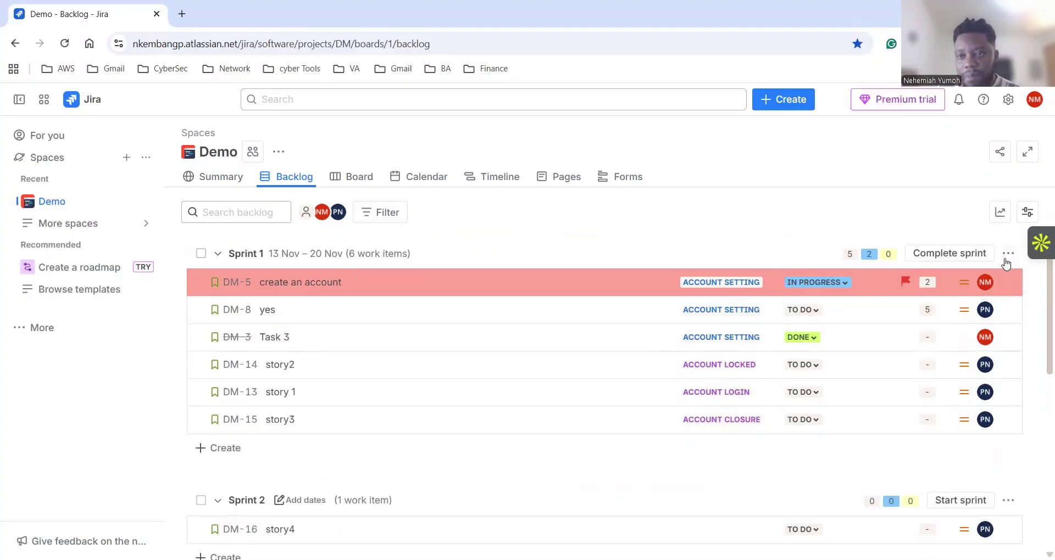
# Complete Sprint 1, keeping Sprint 2 as the destination for its five open work items.
pyautogui.click(1008, 253)
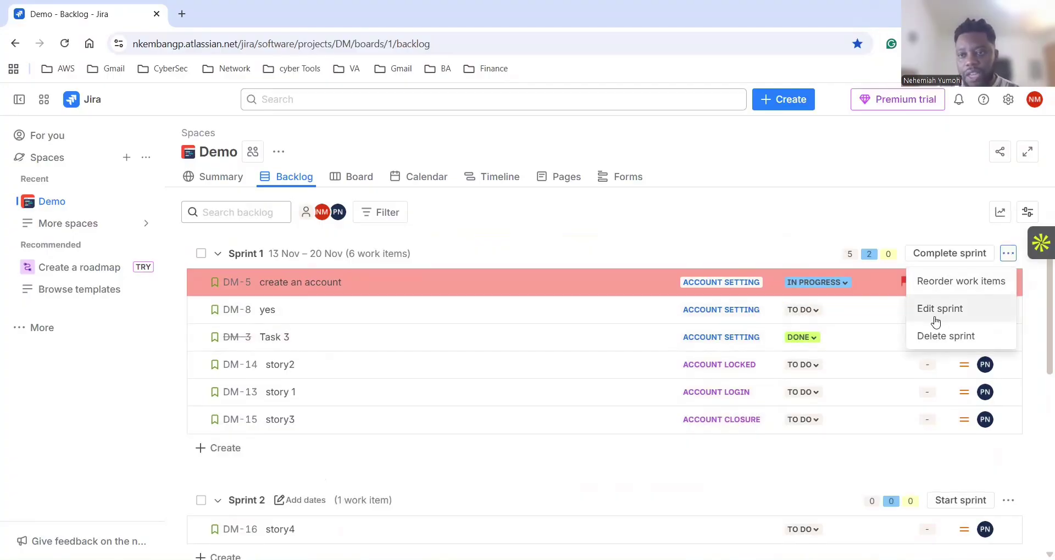
pyautogui.click(599, 477)
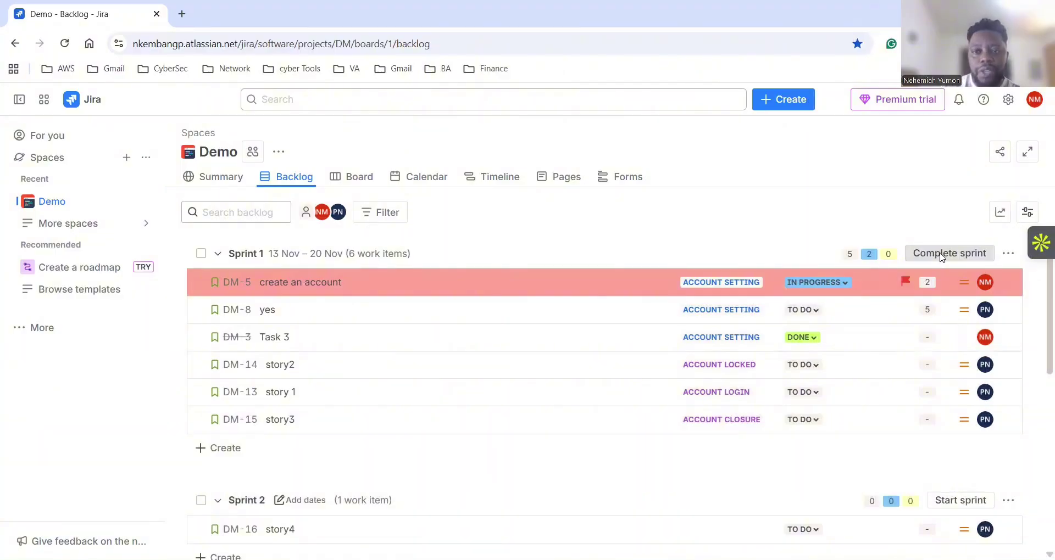
pyautogui.click(949, 253)
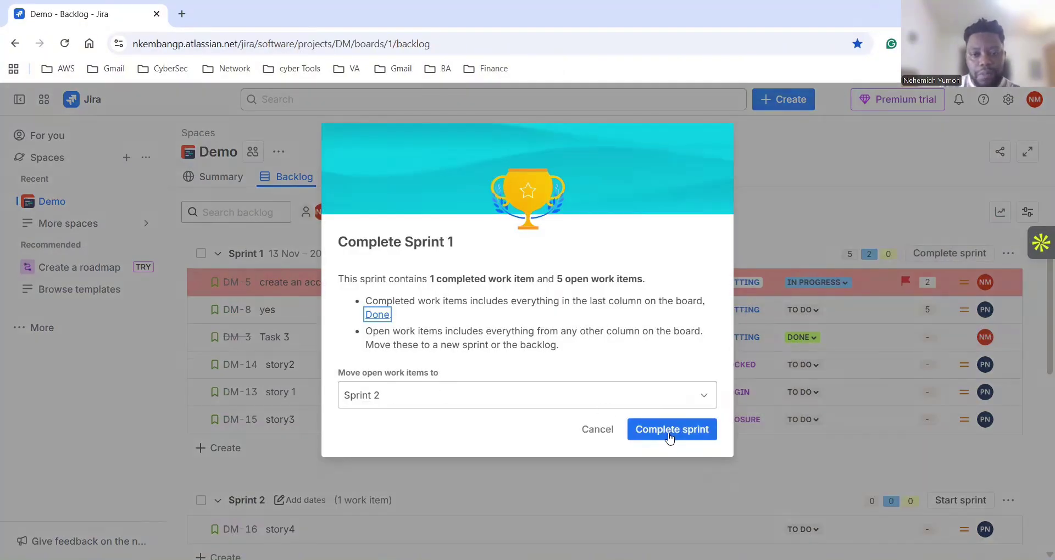
pyautogui.click(663, 438)
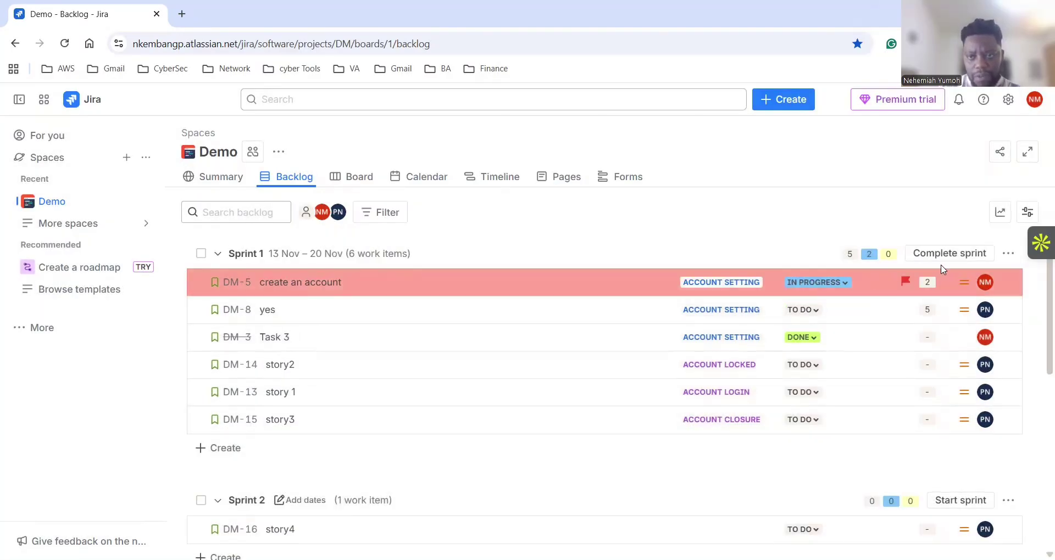
pyautogui.scroll(-3, 562, 352)
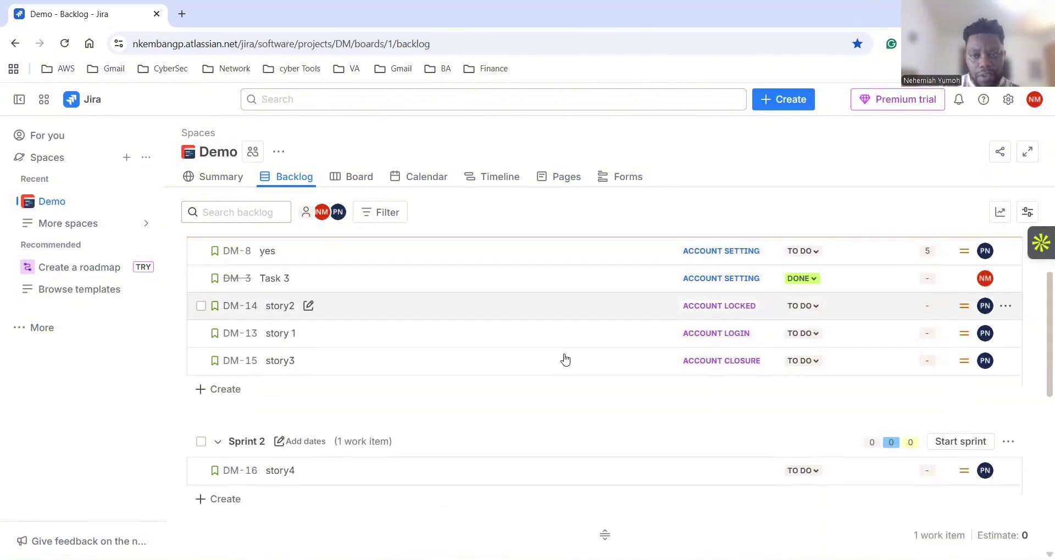
pyautogui.scroll(3, 714, 390)
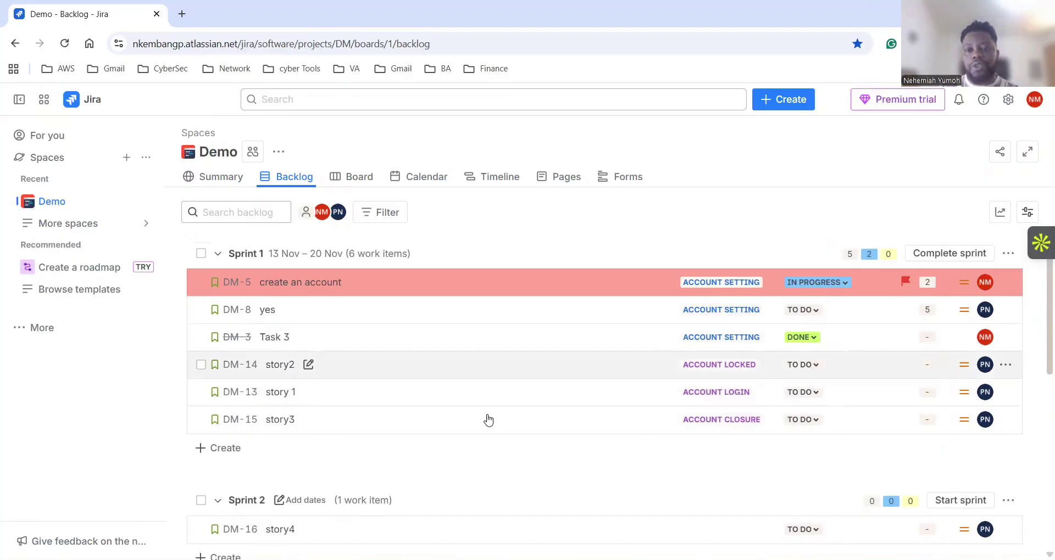
# Reload the page from the Demo board, then return to the backlog to see Sprint 2's six items.
pyautogui.click(358, 175)
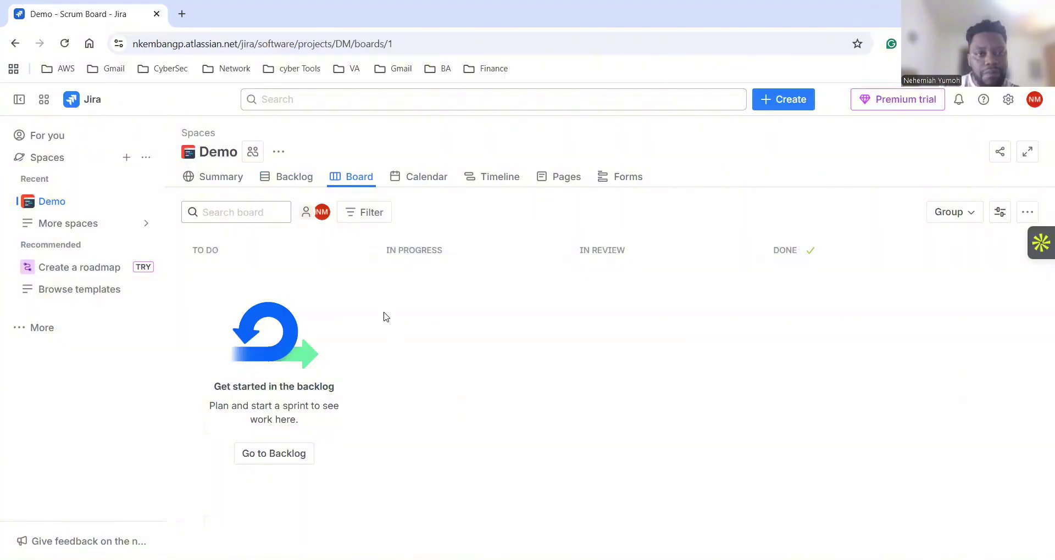
pyautogui.click(64, 44)
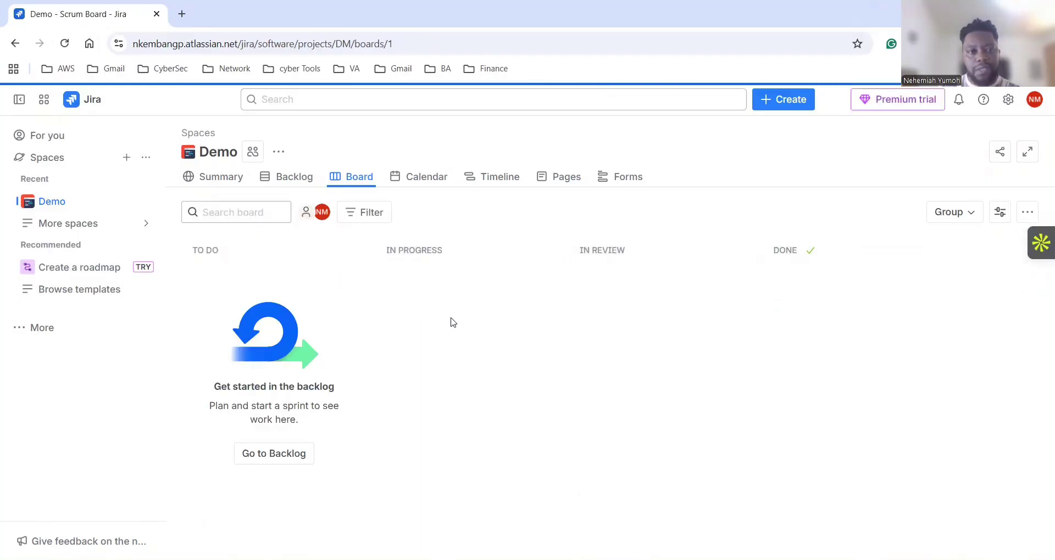
pyautogui.click(291, 184)
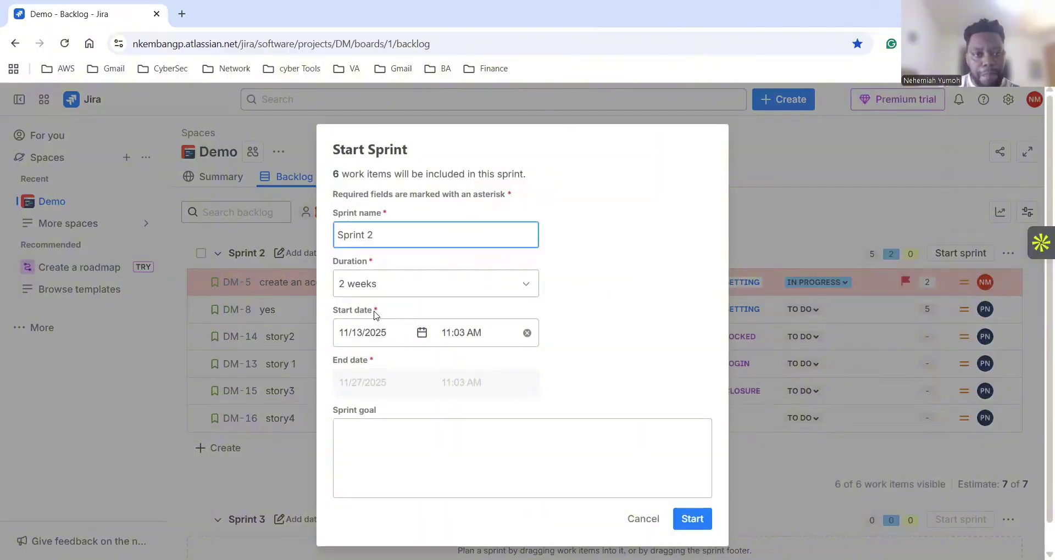
# Start Sprint 2 with a 1-week duration and its six work items.
pyautogui.click(510, 278)
pyautogui.click(358, 318)
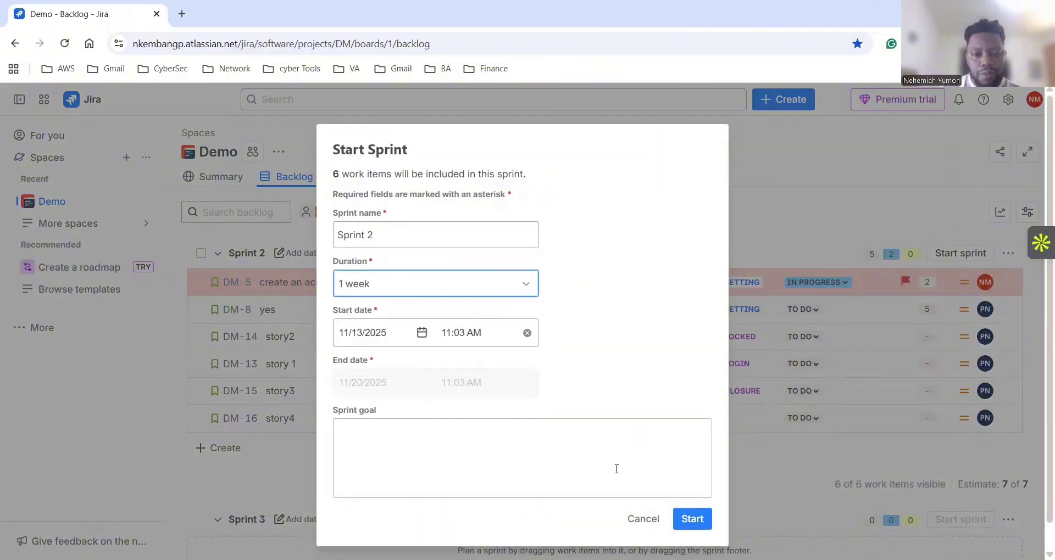
pyautogui.click(691, 492)
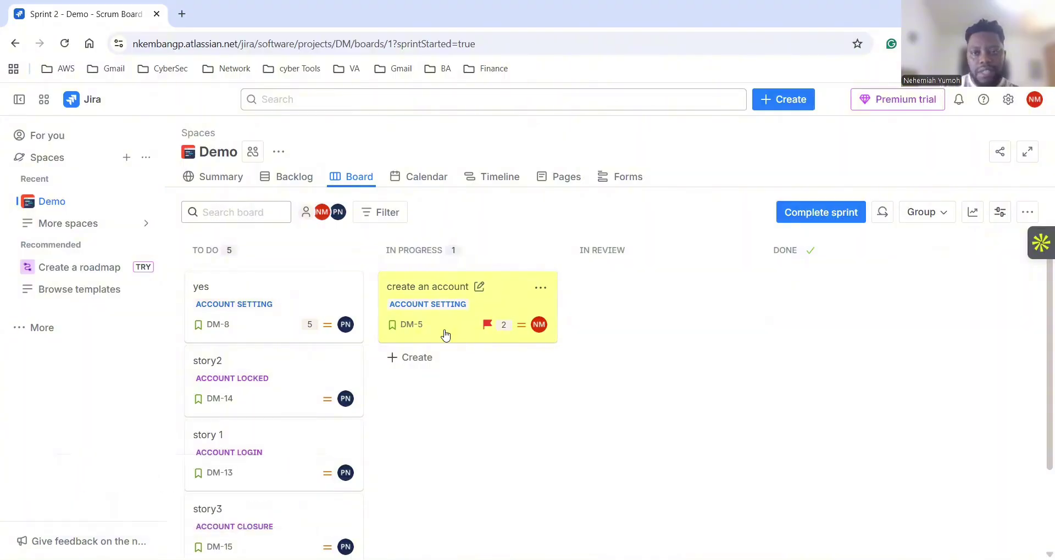
pyautogui.scroll(-2, 665, 363)
pyautogui.scroll(2, 436, 304)
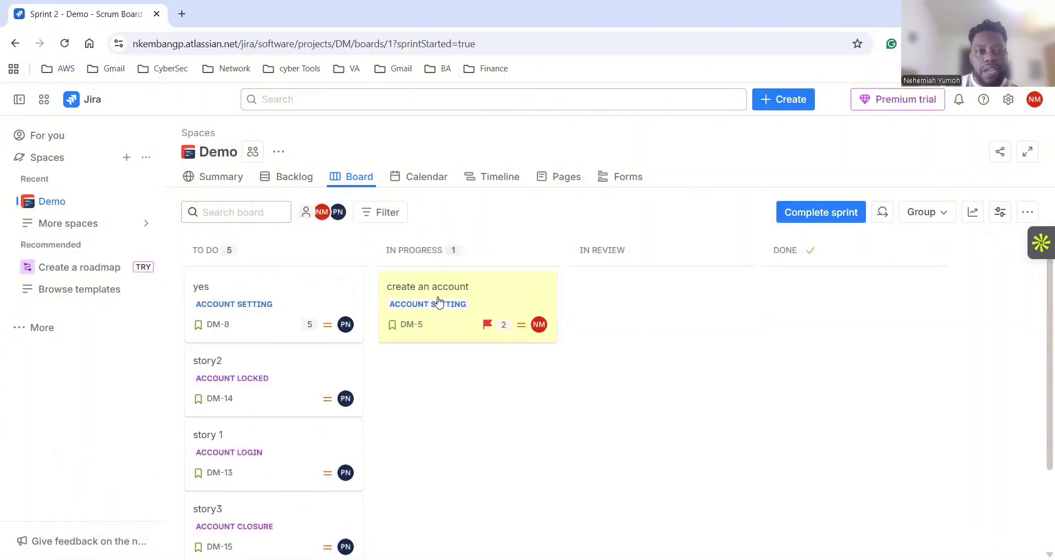
# Return to the backlog and check that Sprints 3 and 4 are listed.
pyautogui.click(295, 176)
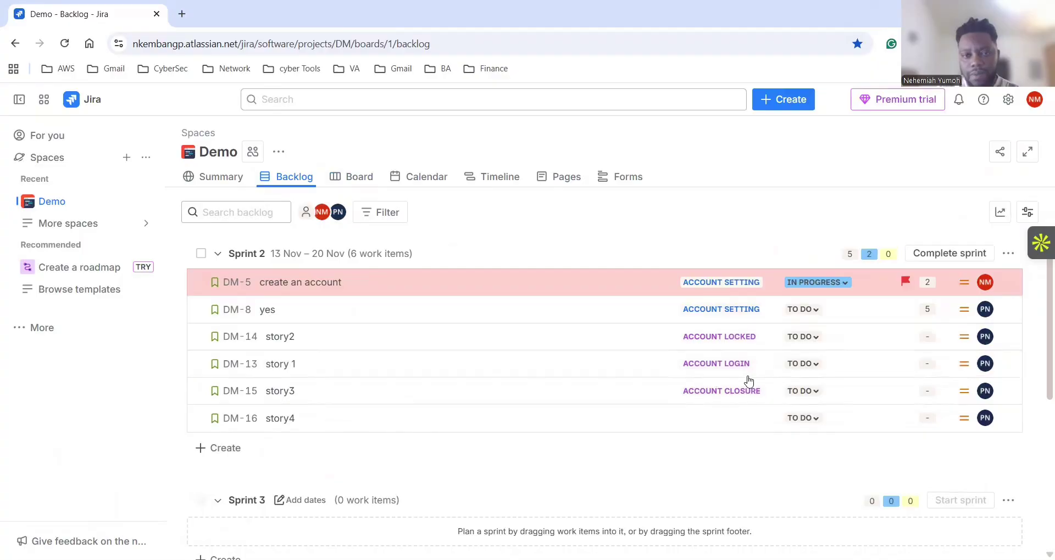
pyautogui.scroll(-3, 669, 375)
pyautogui.scroll(-2, 372, 412)
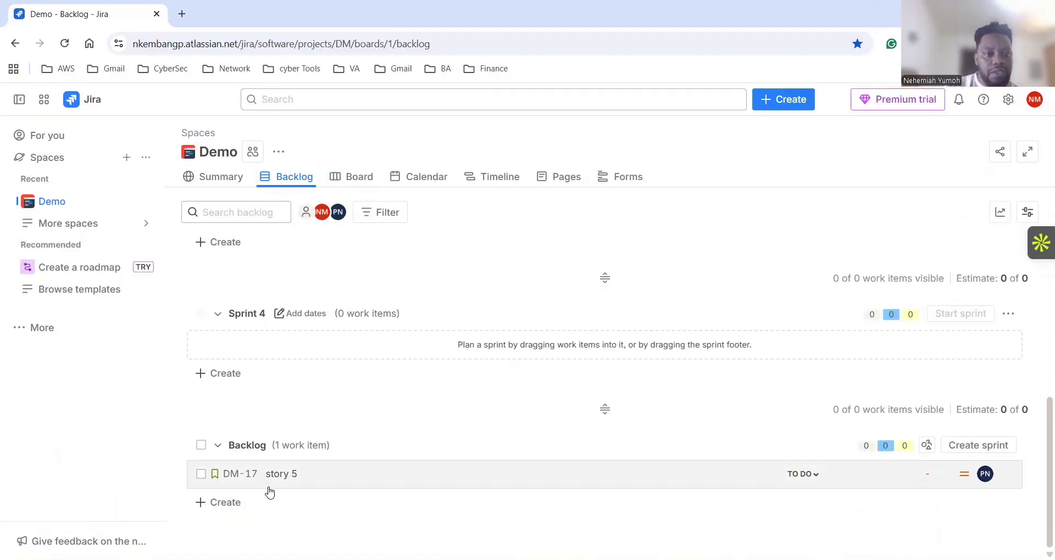
pyautogui.scroll(4, 286, 396)
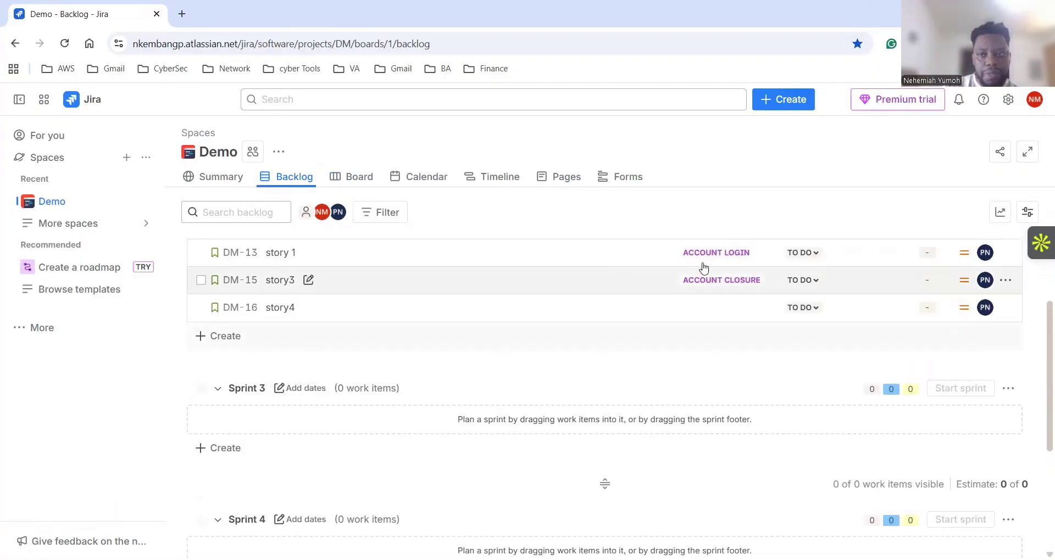
pyautogui.click(1023, 219)
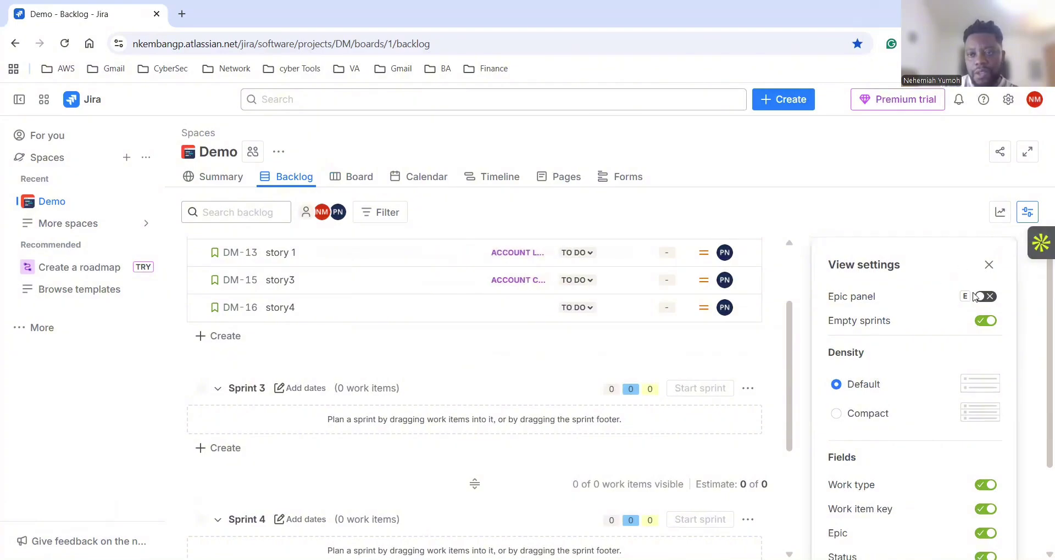
pyautogui.click(984, 297)
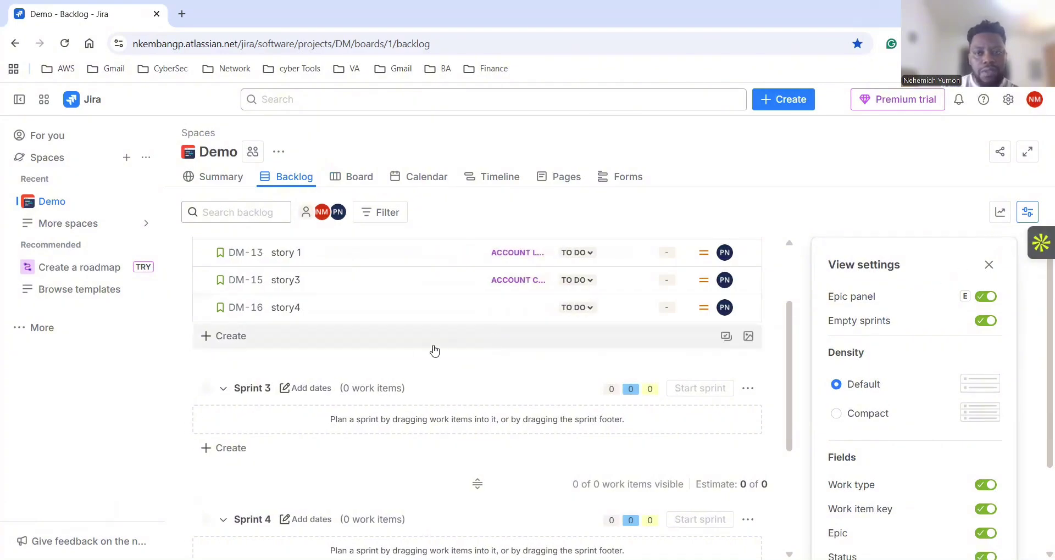
pyautogui.scroll(-1, 297, 473)
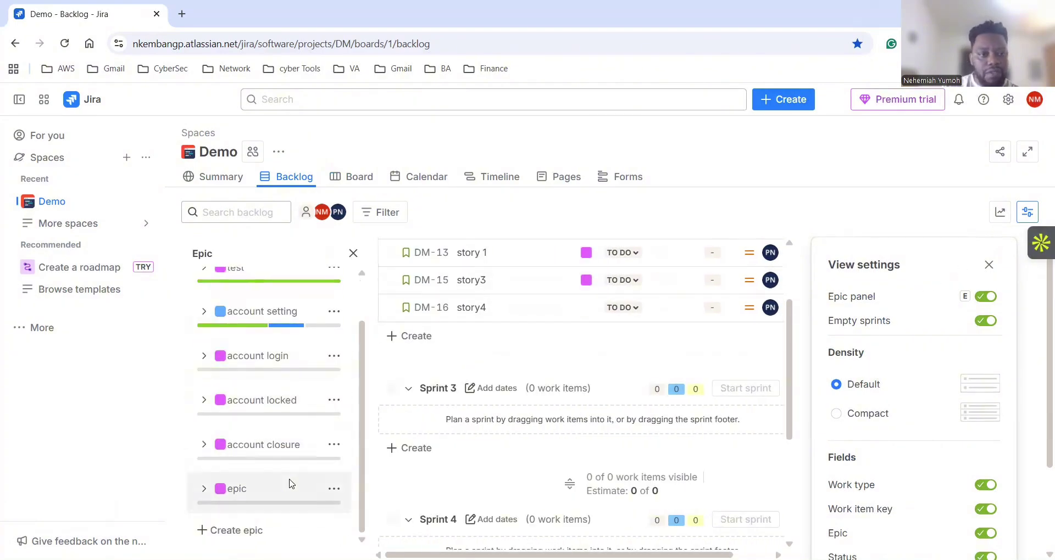
pyautogui.scroll(1, 291, 483)
pyautogui.click(354, 253)
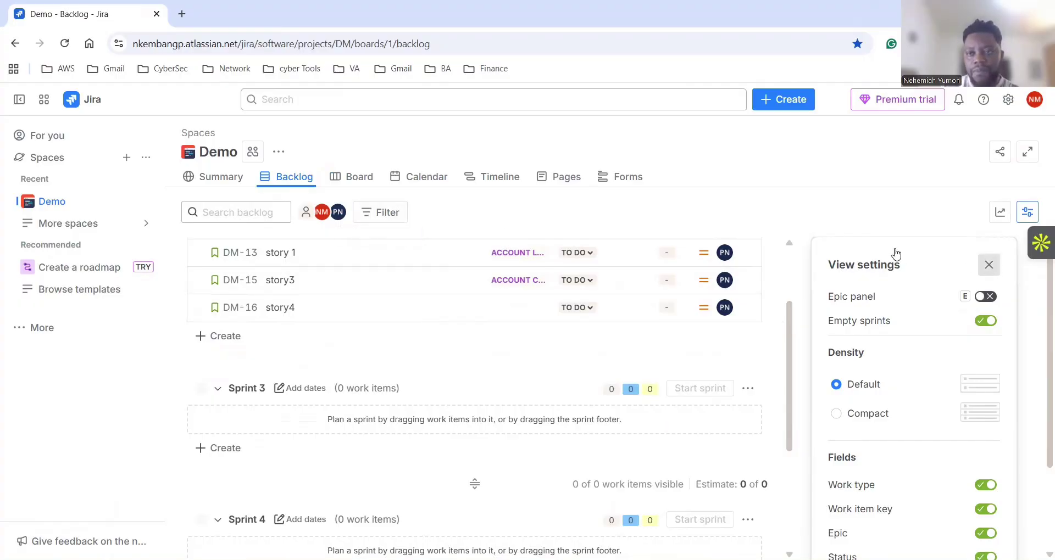
pyautogui.scroll(2, 458, 328)
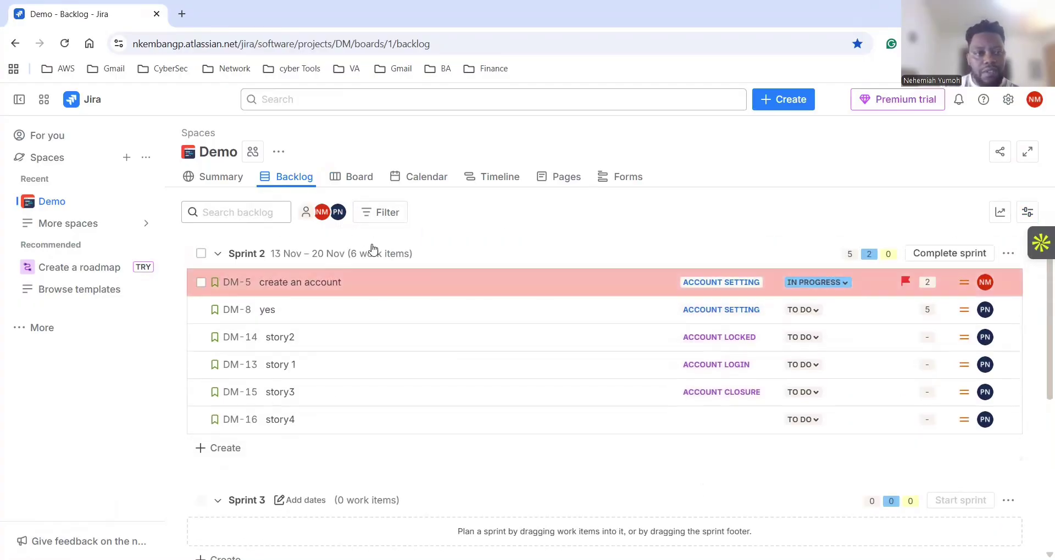
pyautogui.click(266, 342)
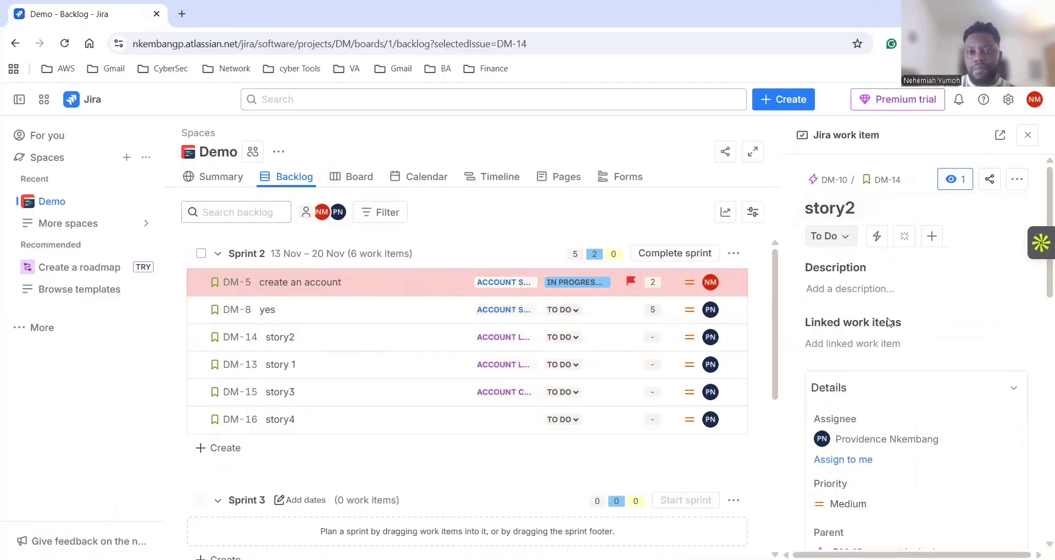
pyautogui.scroll(-4, 877, 330)
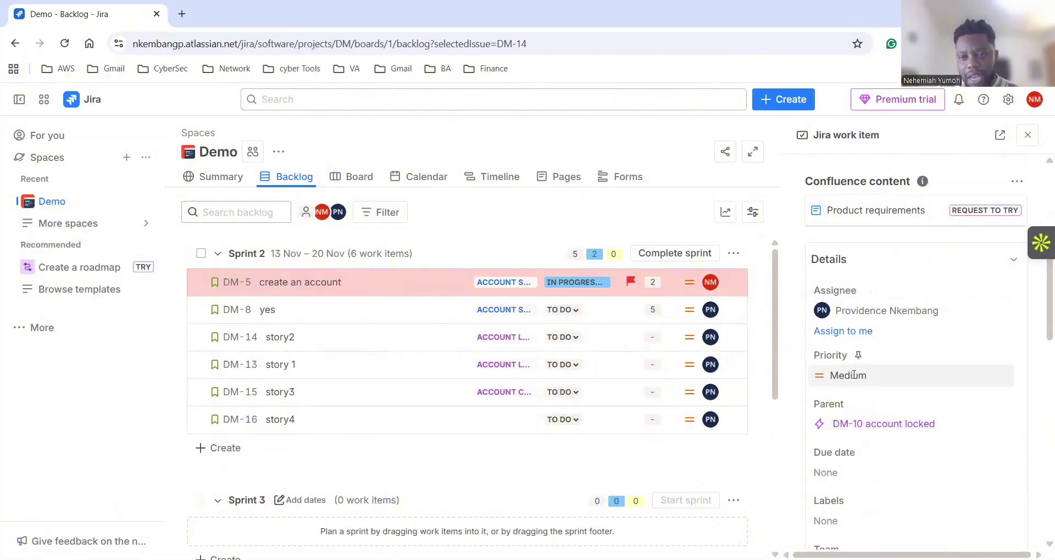
pyautogui.scroll(-6, 854, 375)
pyautogui.scroll(7, 923, 285)
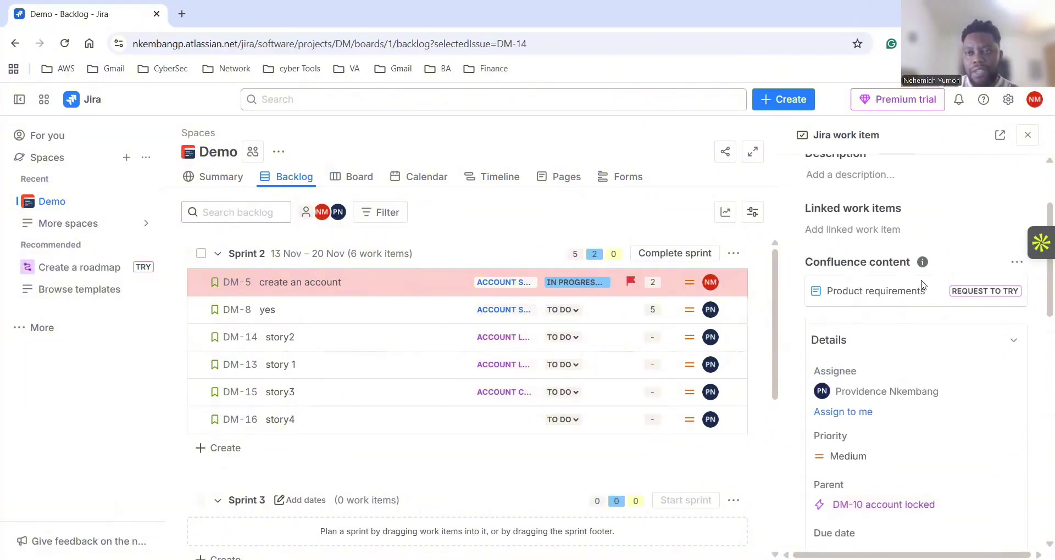
pyautogui.scroll(2, 923, 285)
pyautogui.press('Escape')
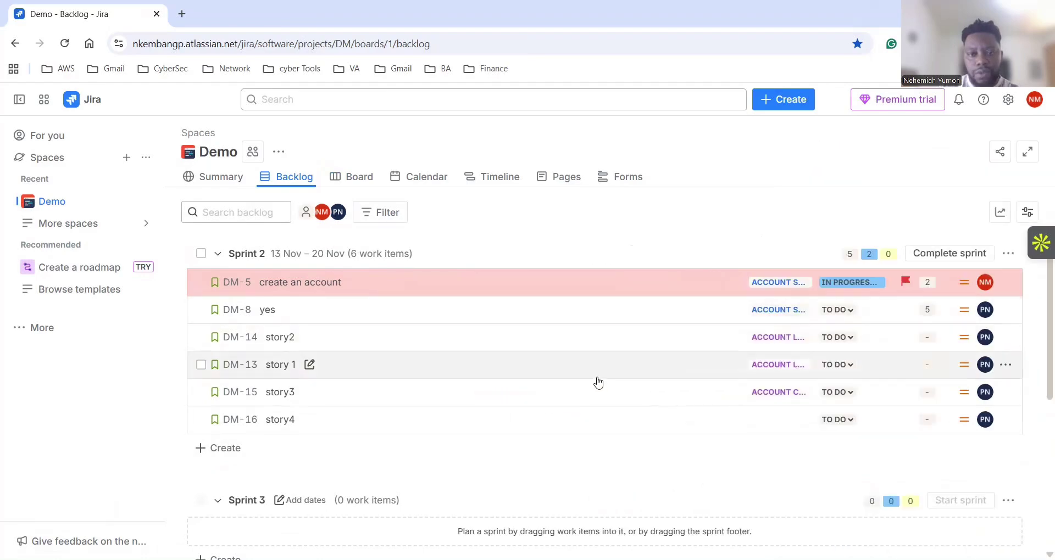
pyautogui.scroll(-6, 605, 391)
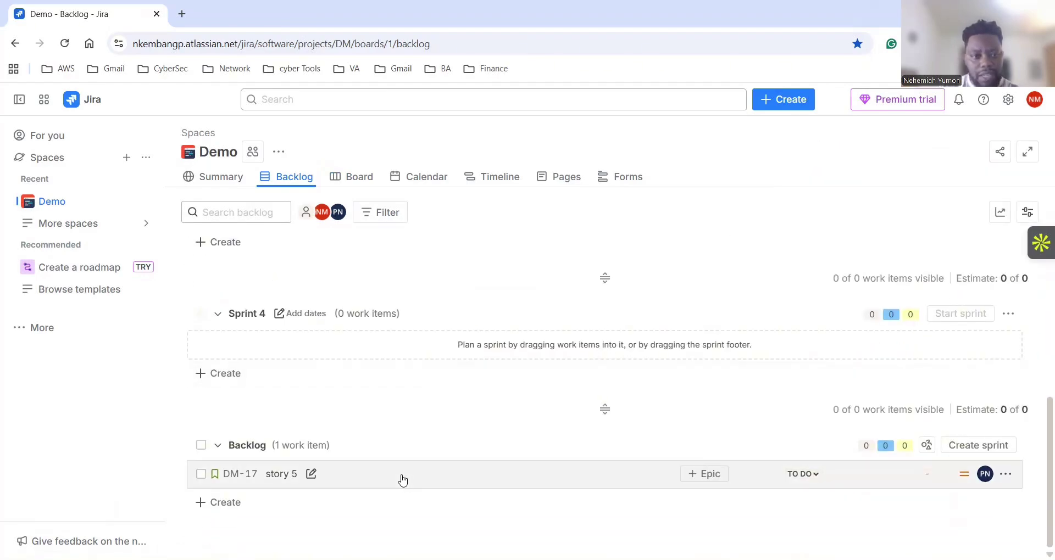
pyautogui.moveTo(927, 446)
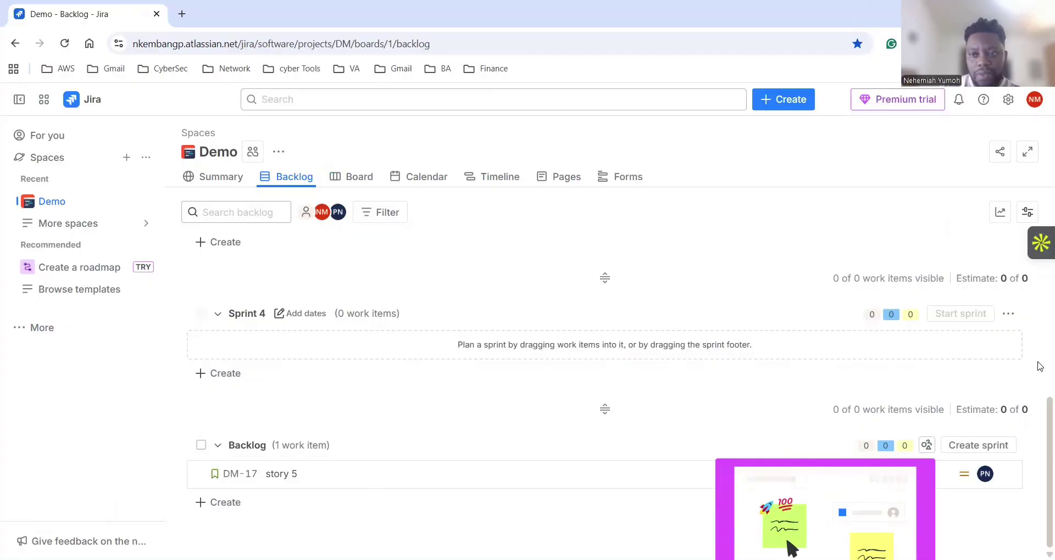
pyautogui.click(219, 181)
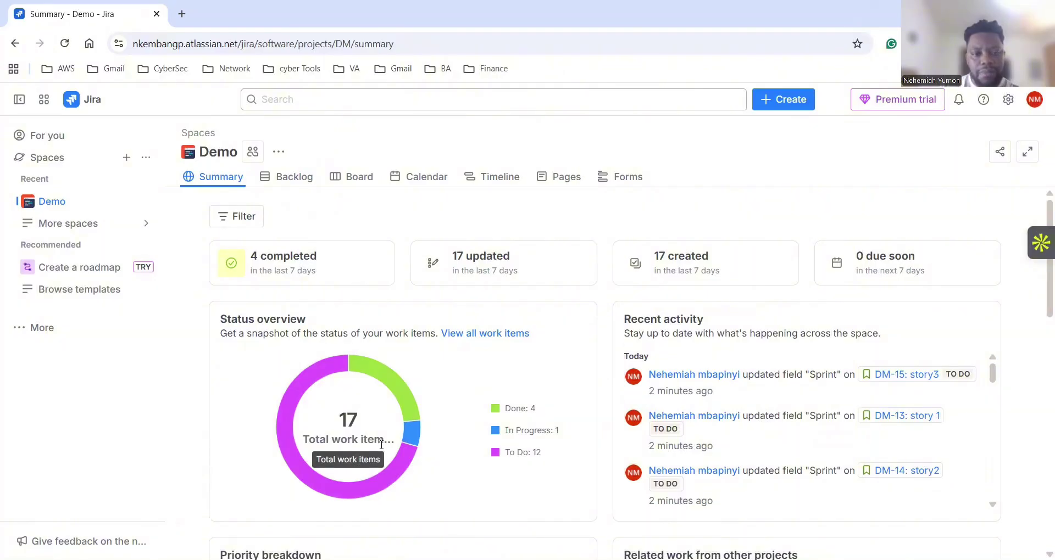
pyautogui.scroll(-1, 670, 440)
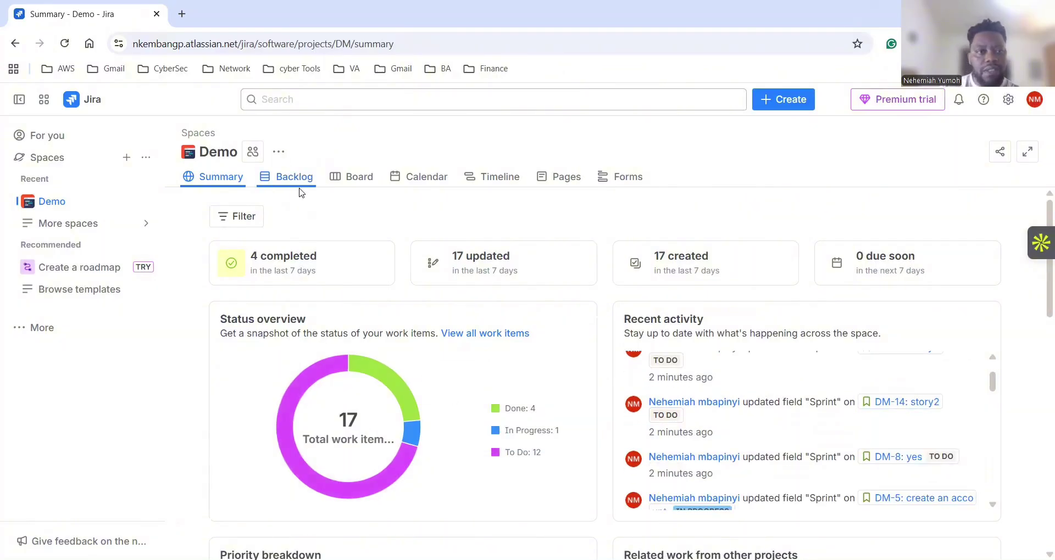
pyautogui.click(301, 182)
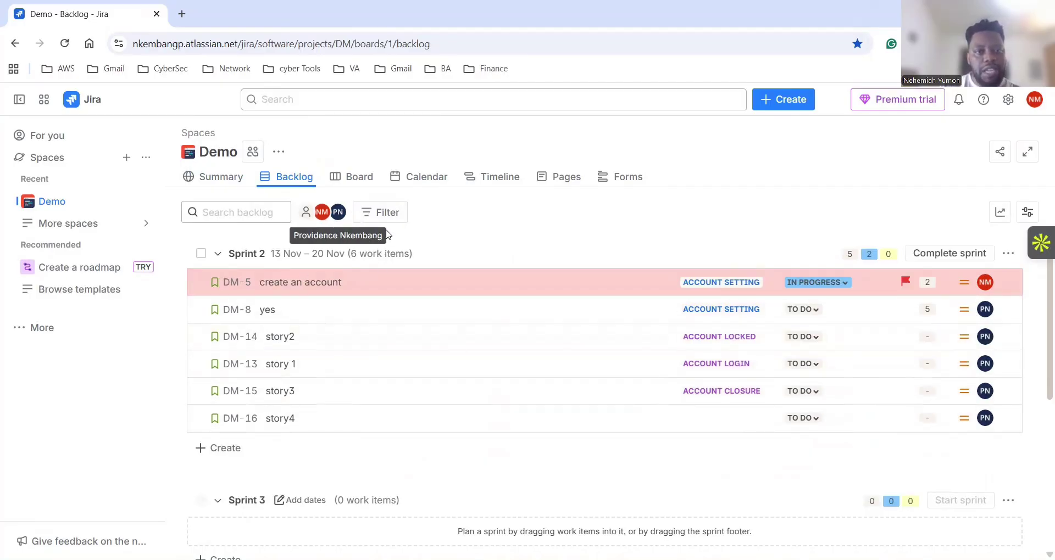
pyautogui.scroll(-5, 478, 377)
pyautogui.scroll(4, 482, 383)
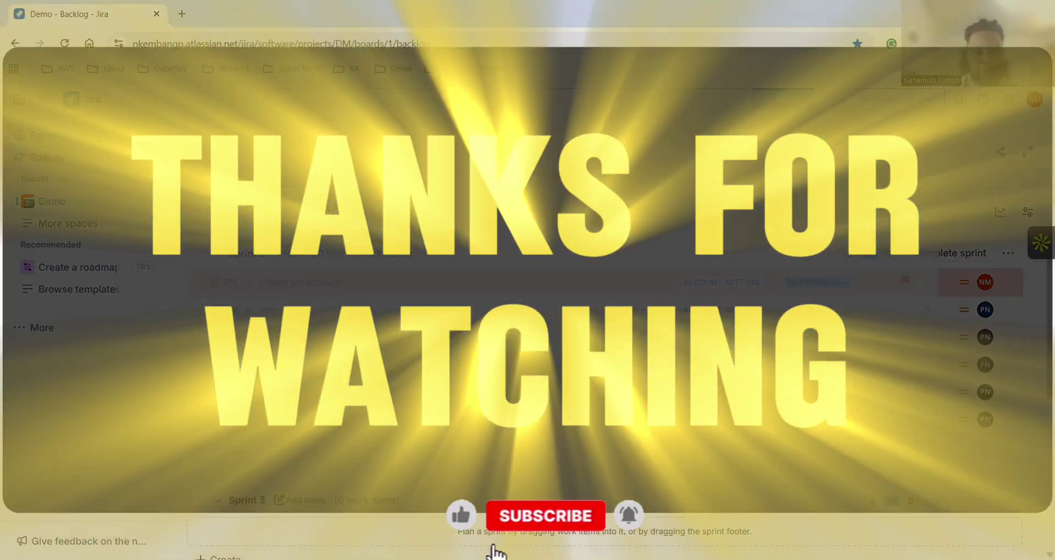